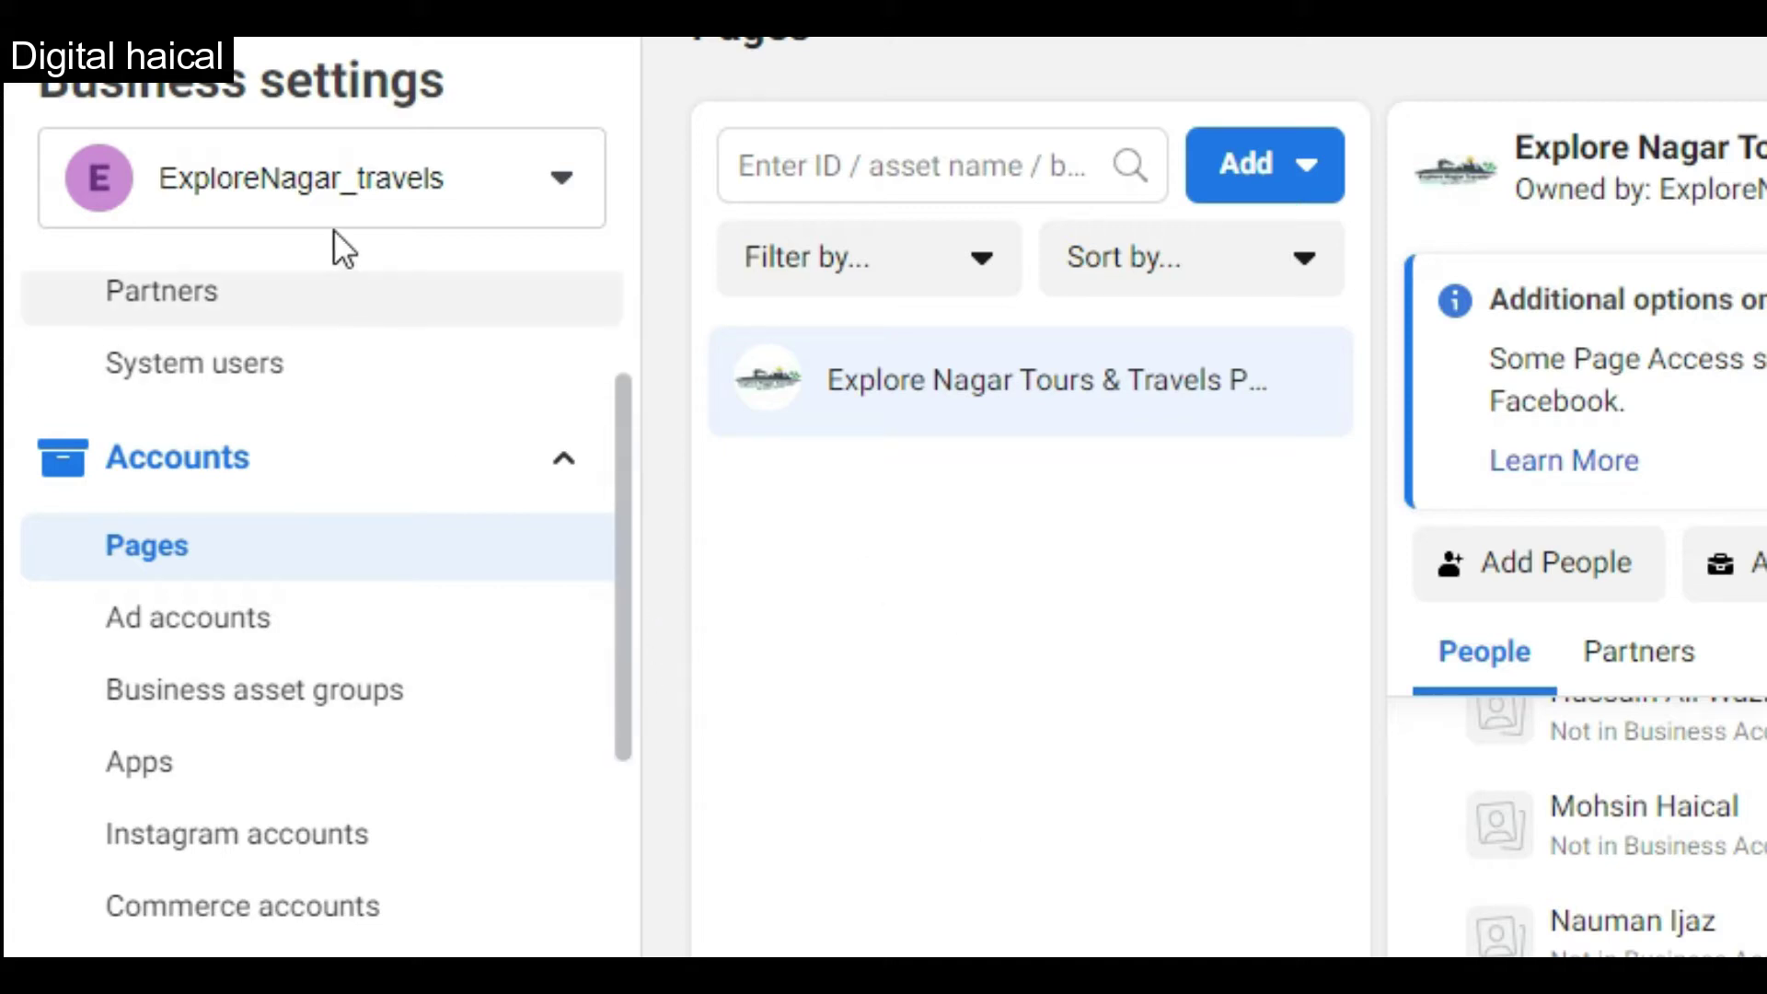
Select the ExploreNagar_travels business account and open its Pages settings
left_click(359, 188)
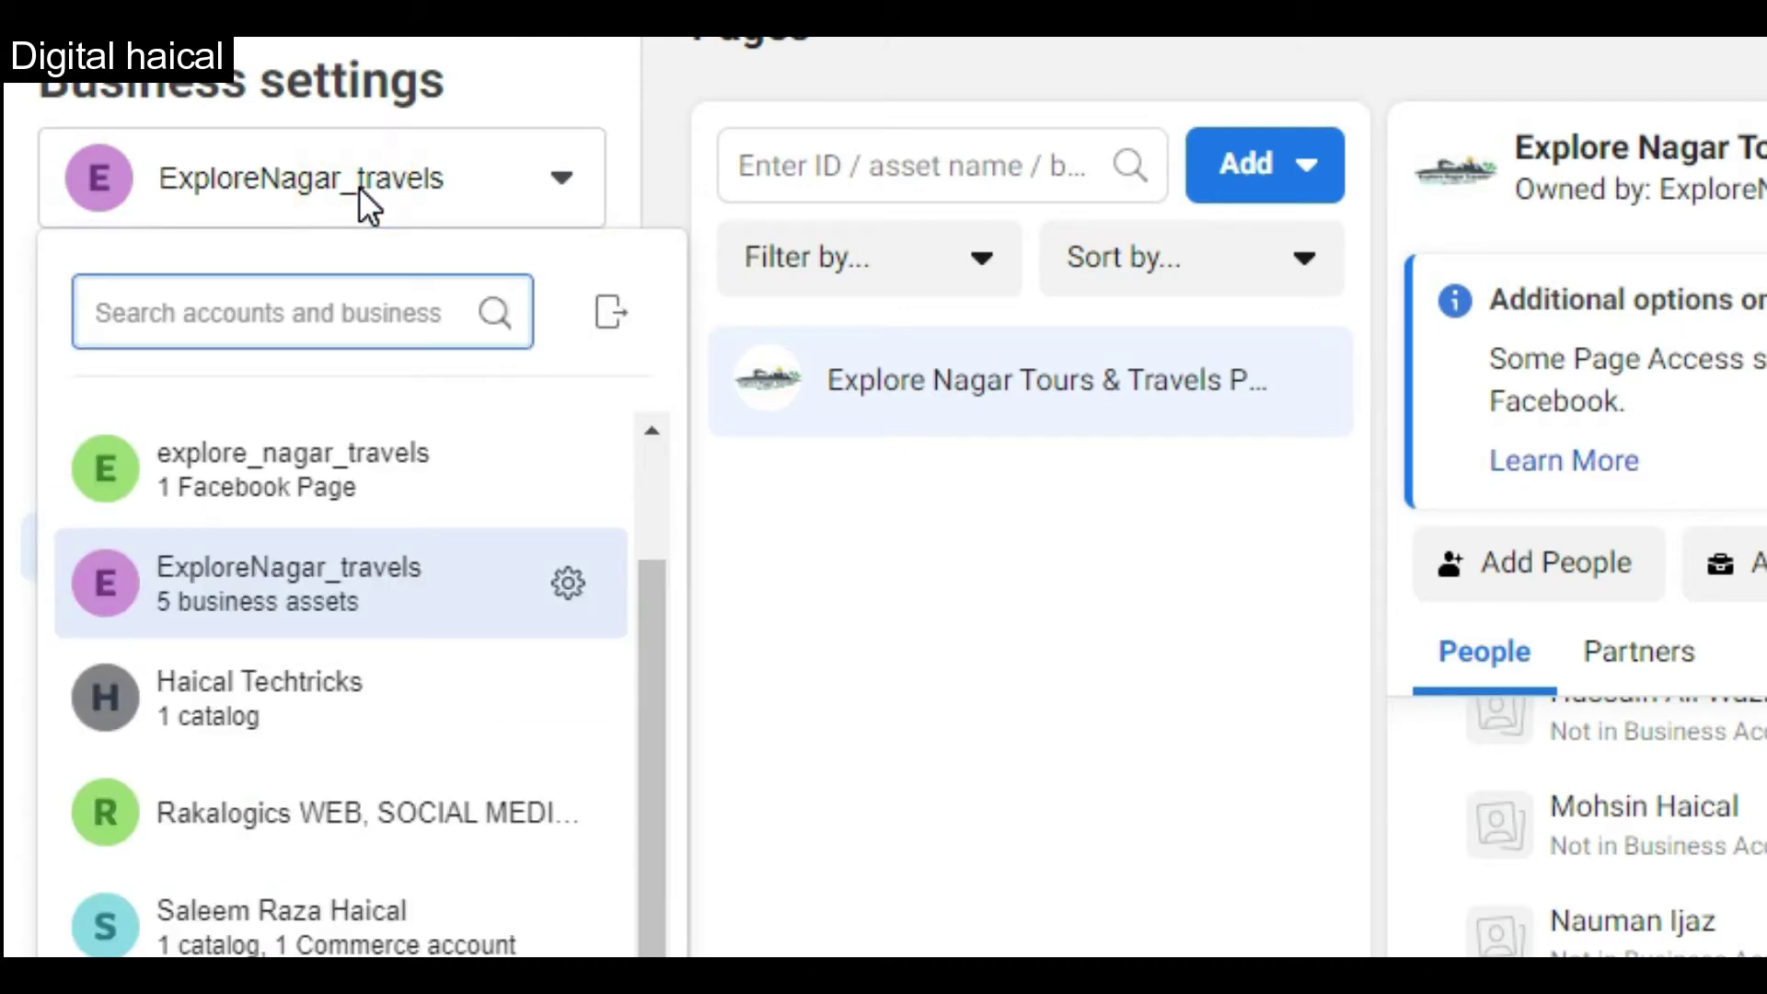
left_click(338, 621)
left_click(904, 613)
left_click(291, 578)
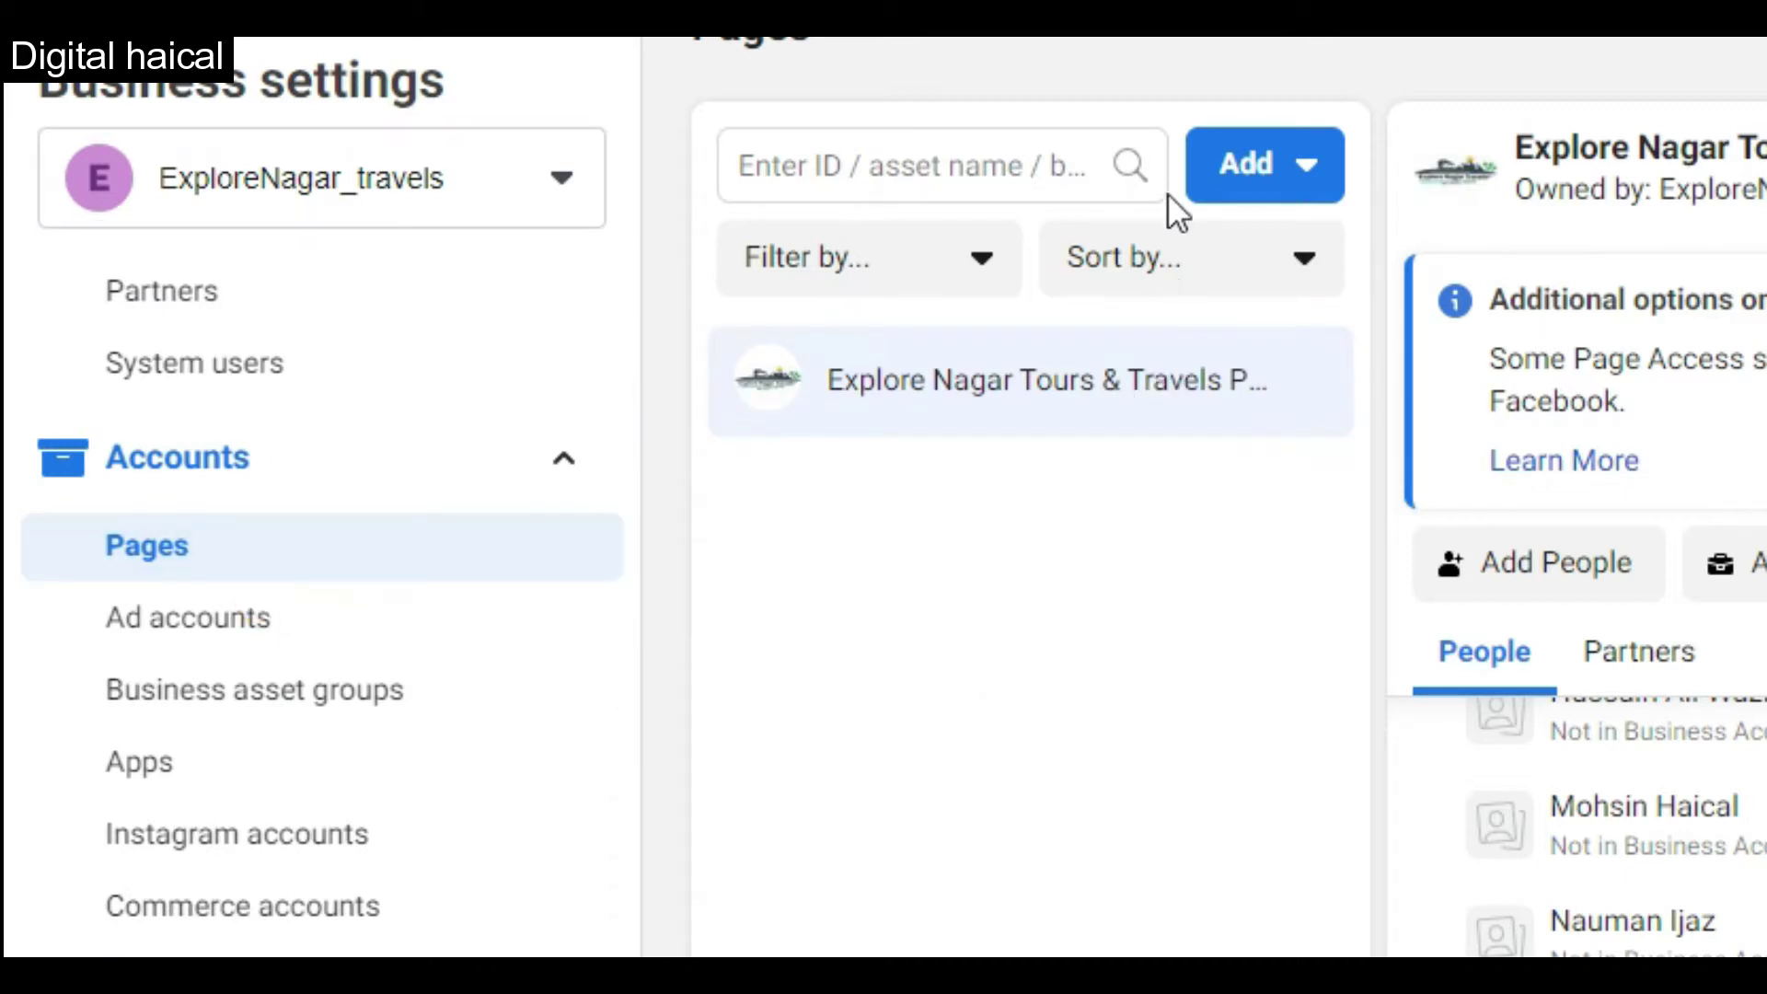
Add the existing Facebook Page "rakalogics" to the business account and select it among the Pages
left_click(1251, 187)
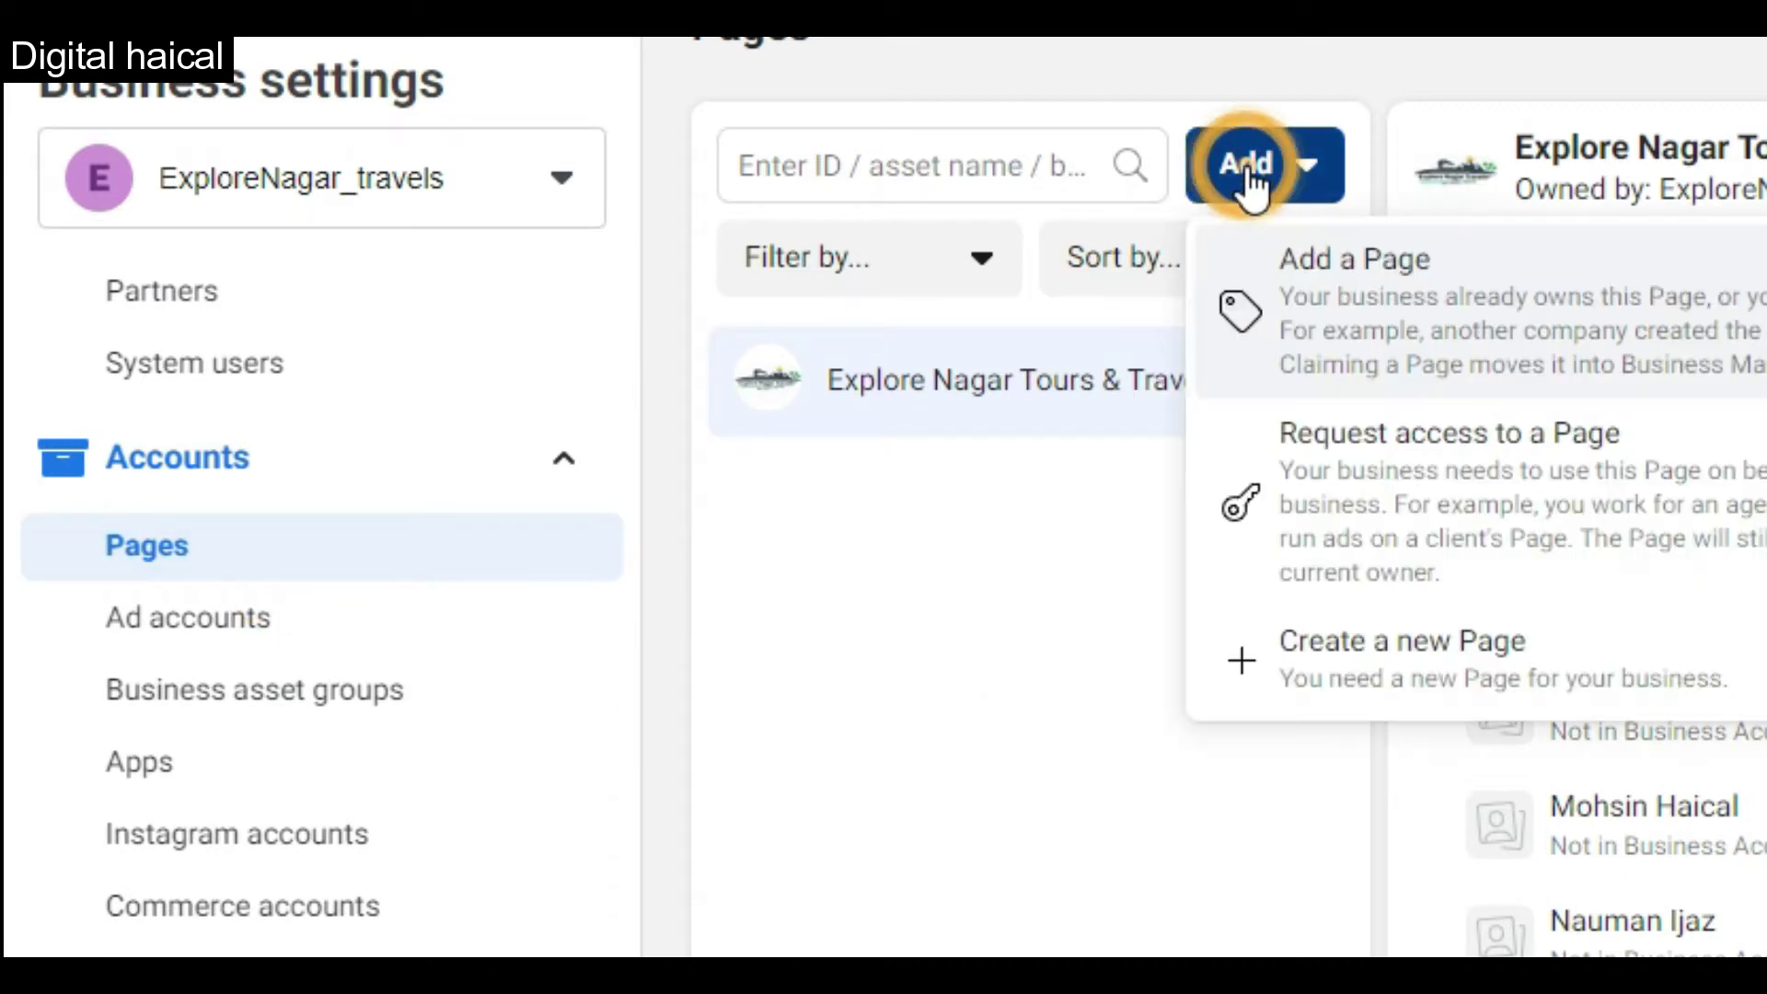
left_click(1383, 298)
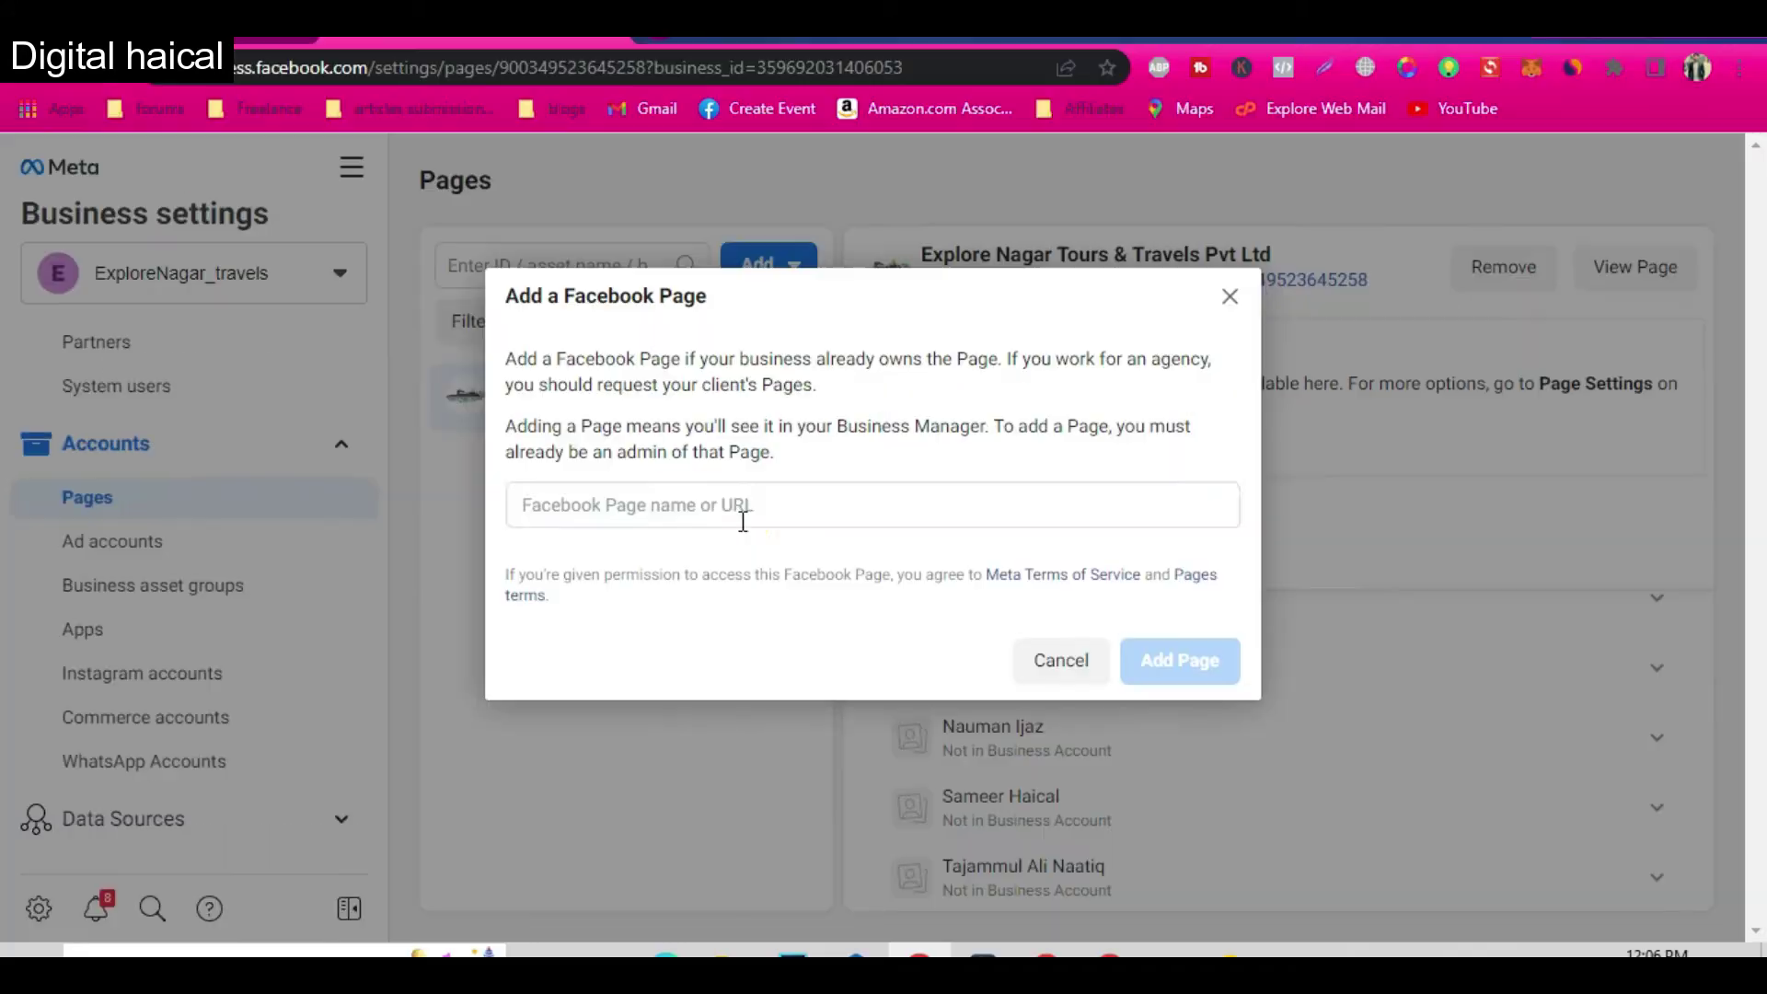
left_click(743, 521)
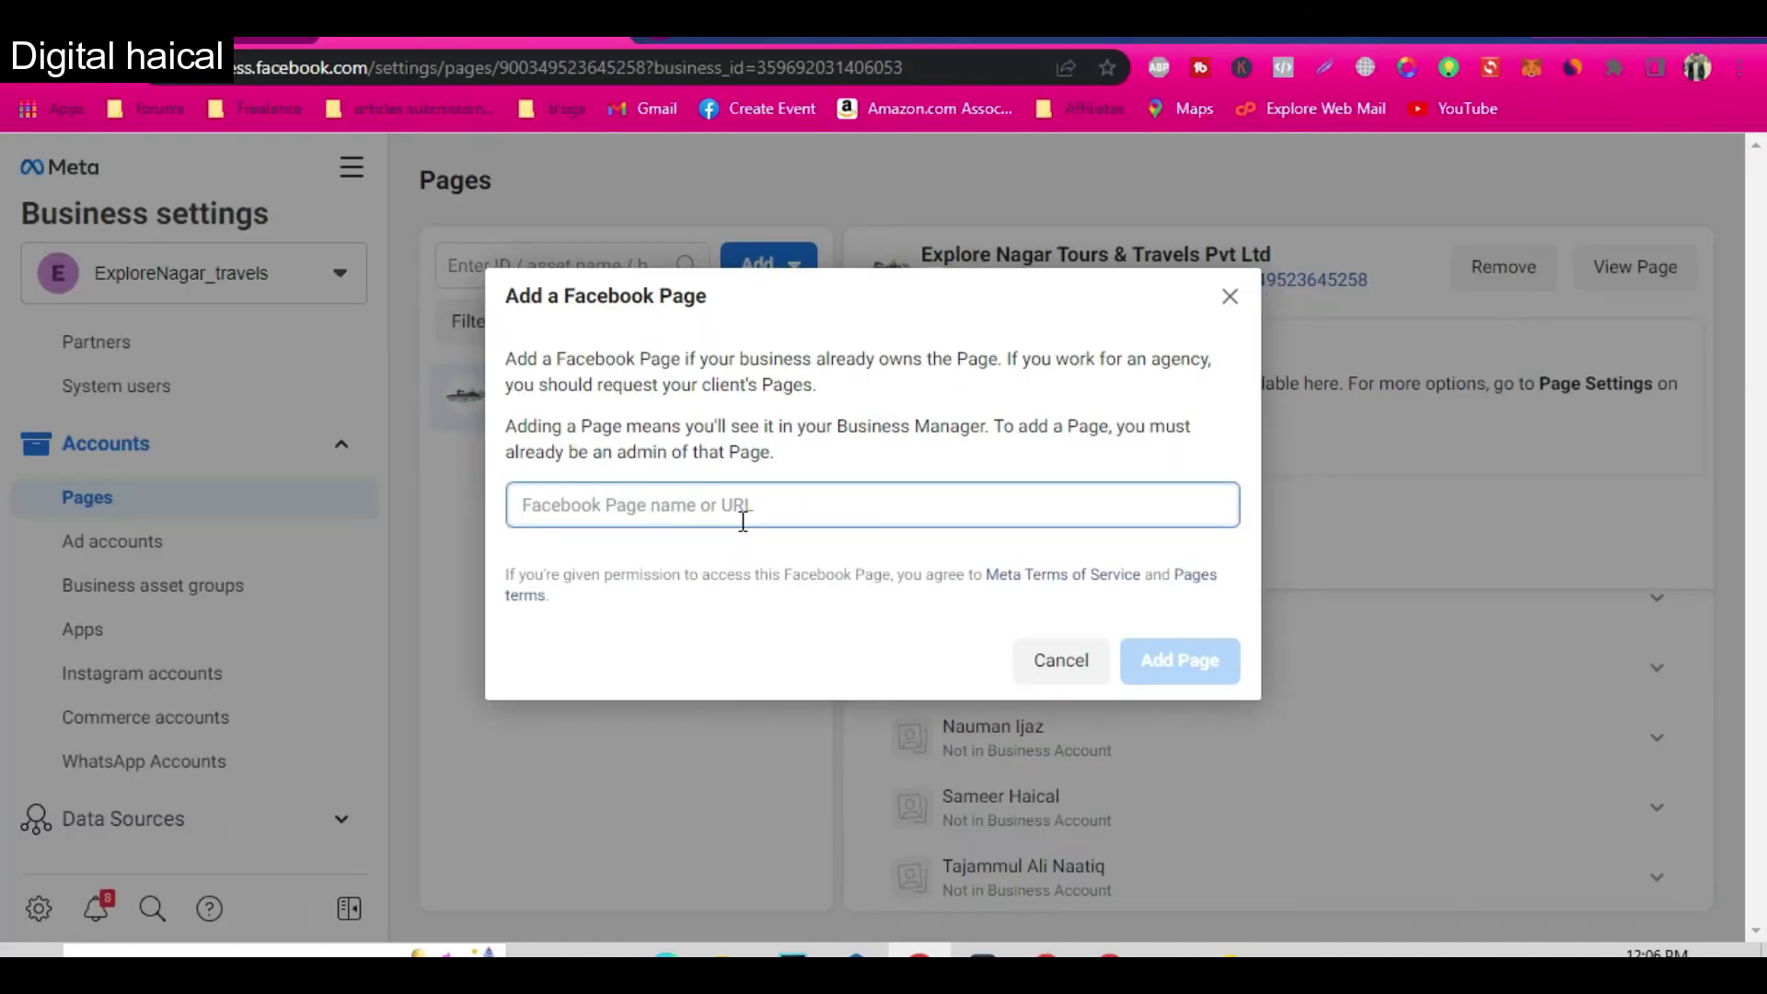
type("rakalogics")
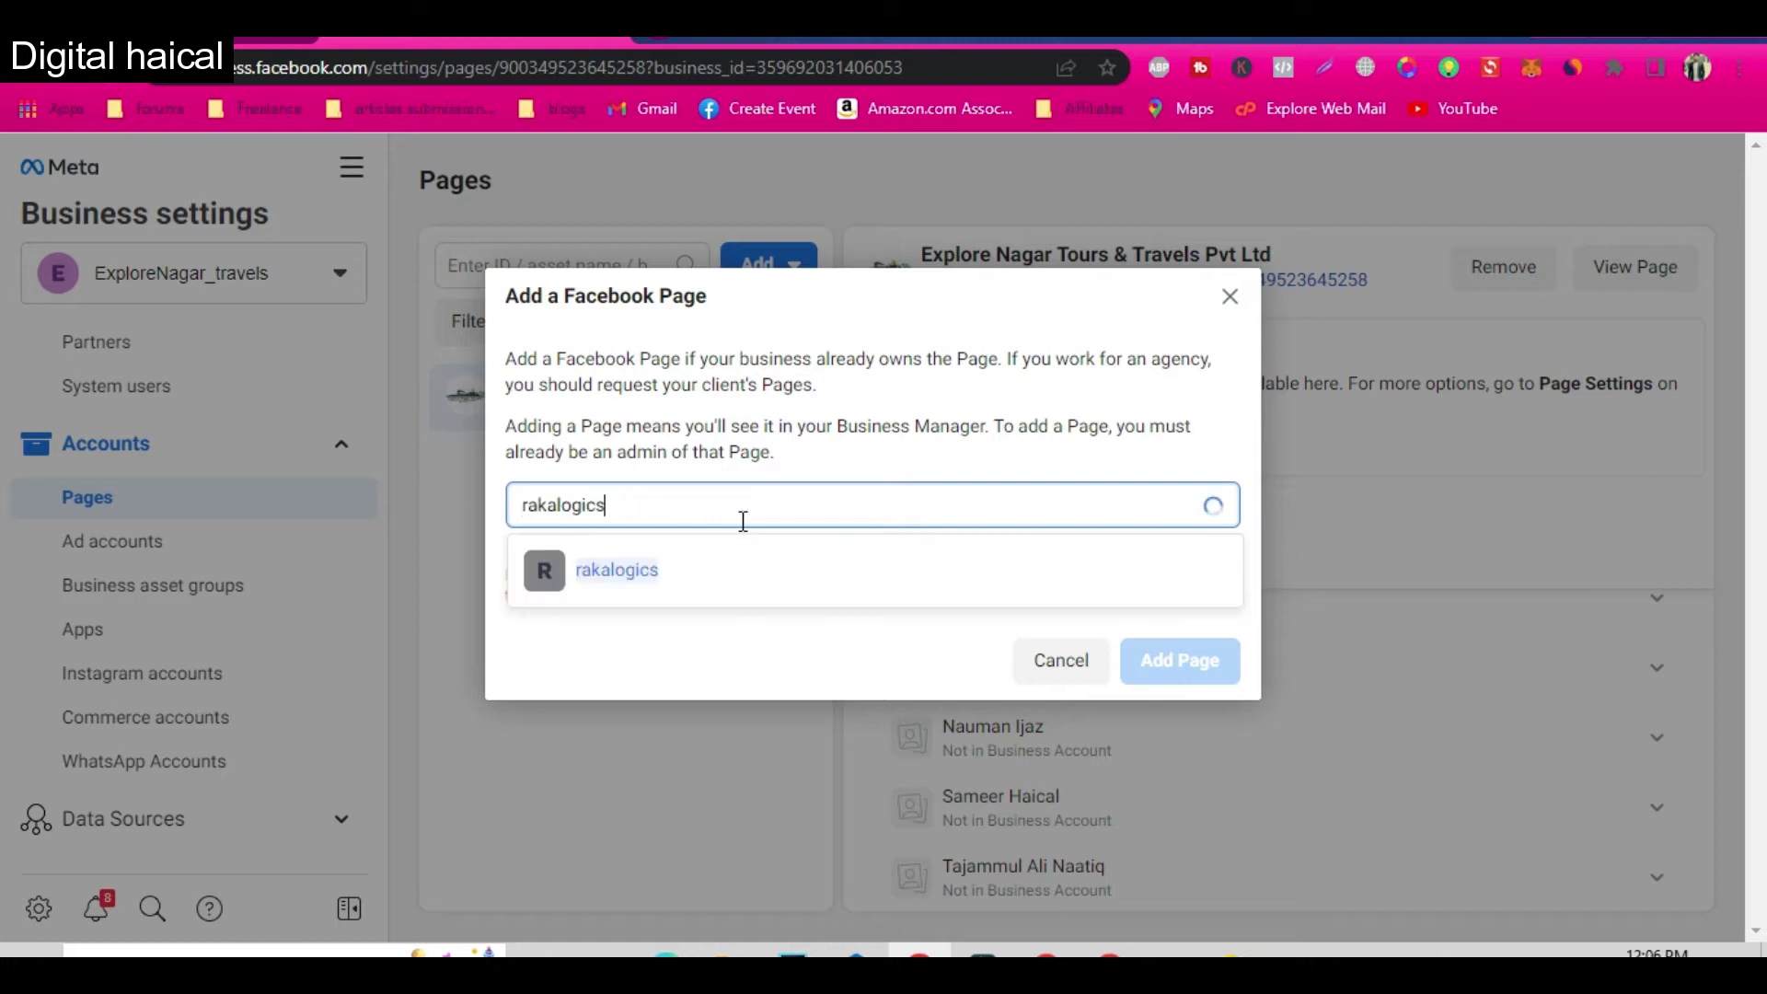
left_click(706, 567)
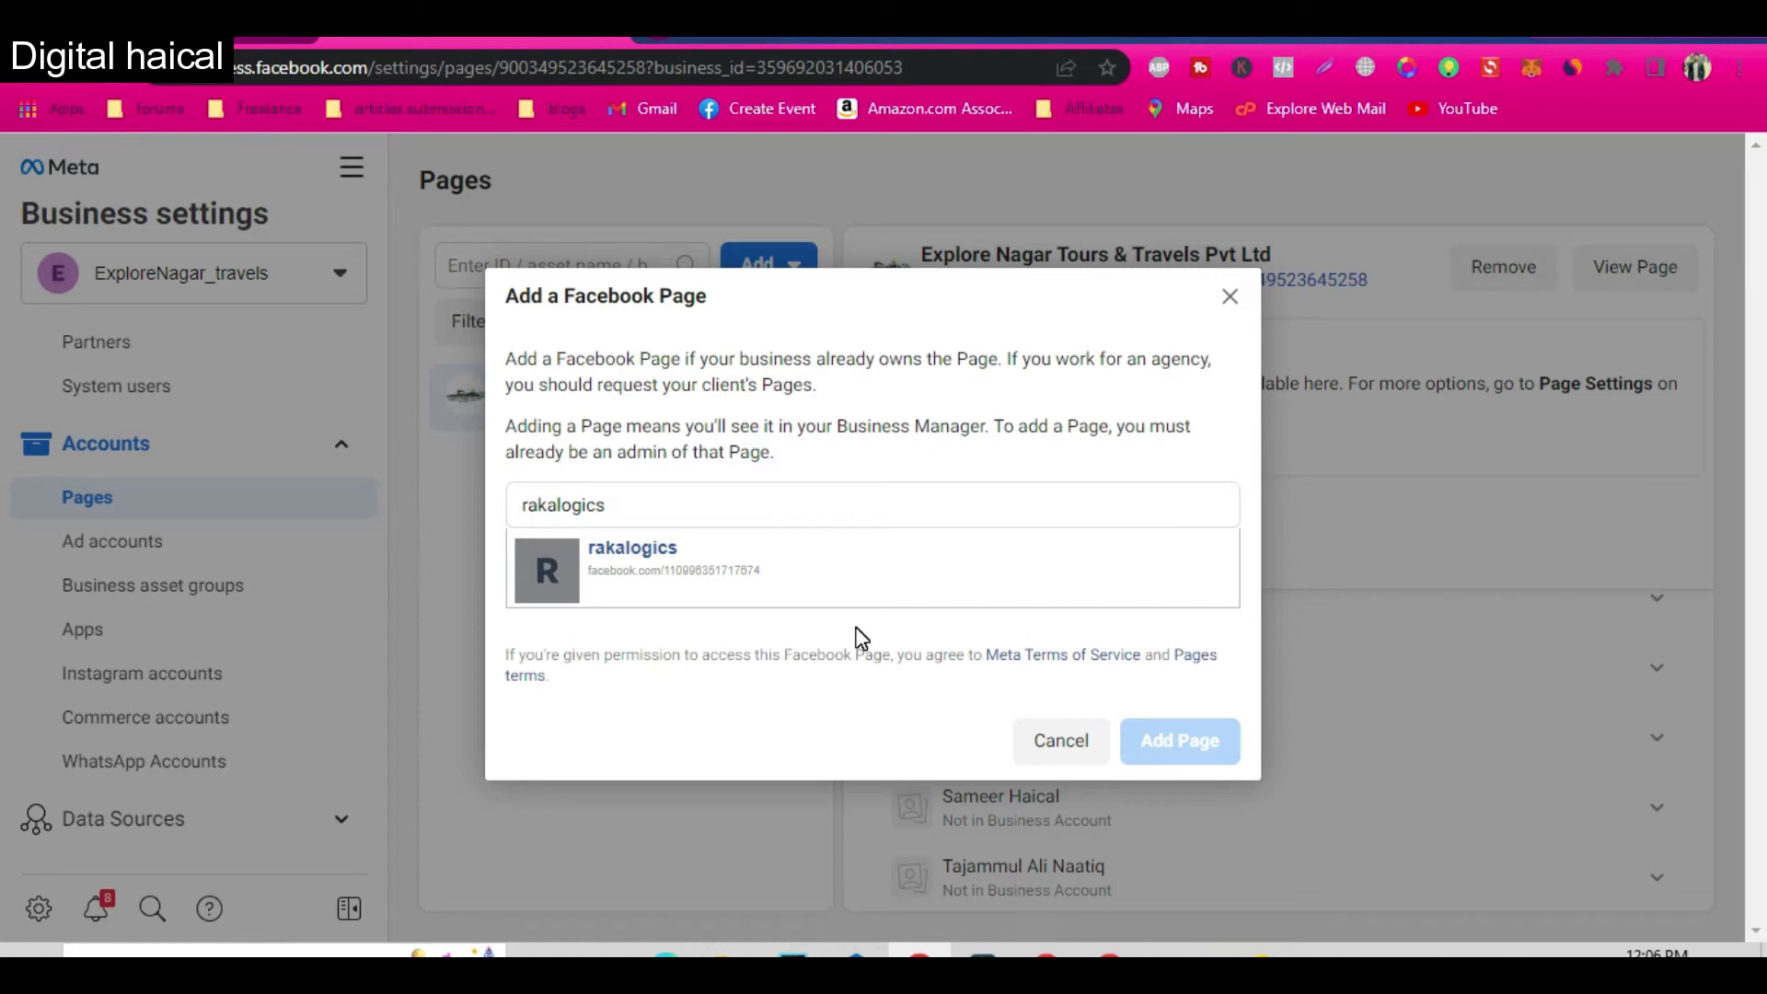
left_click(872, 568)
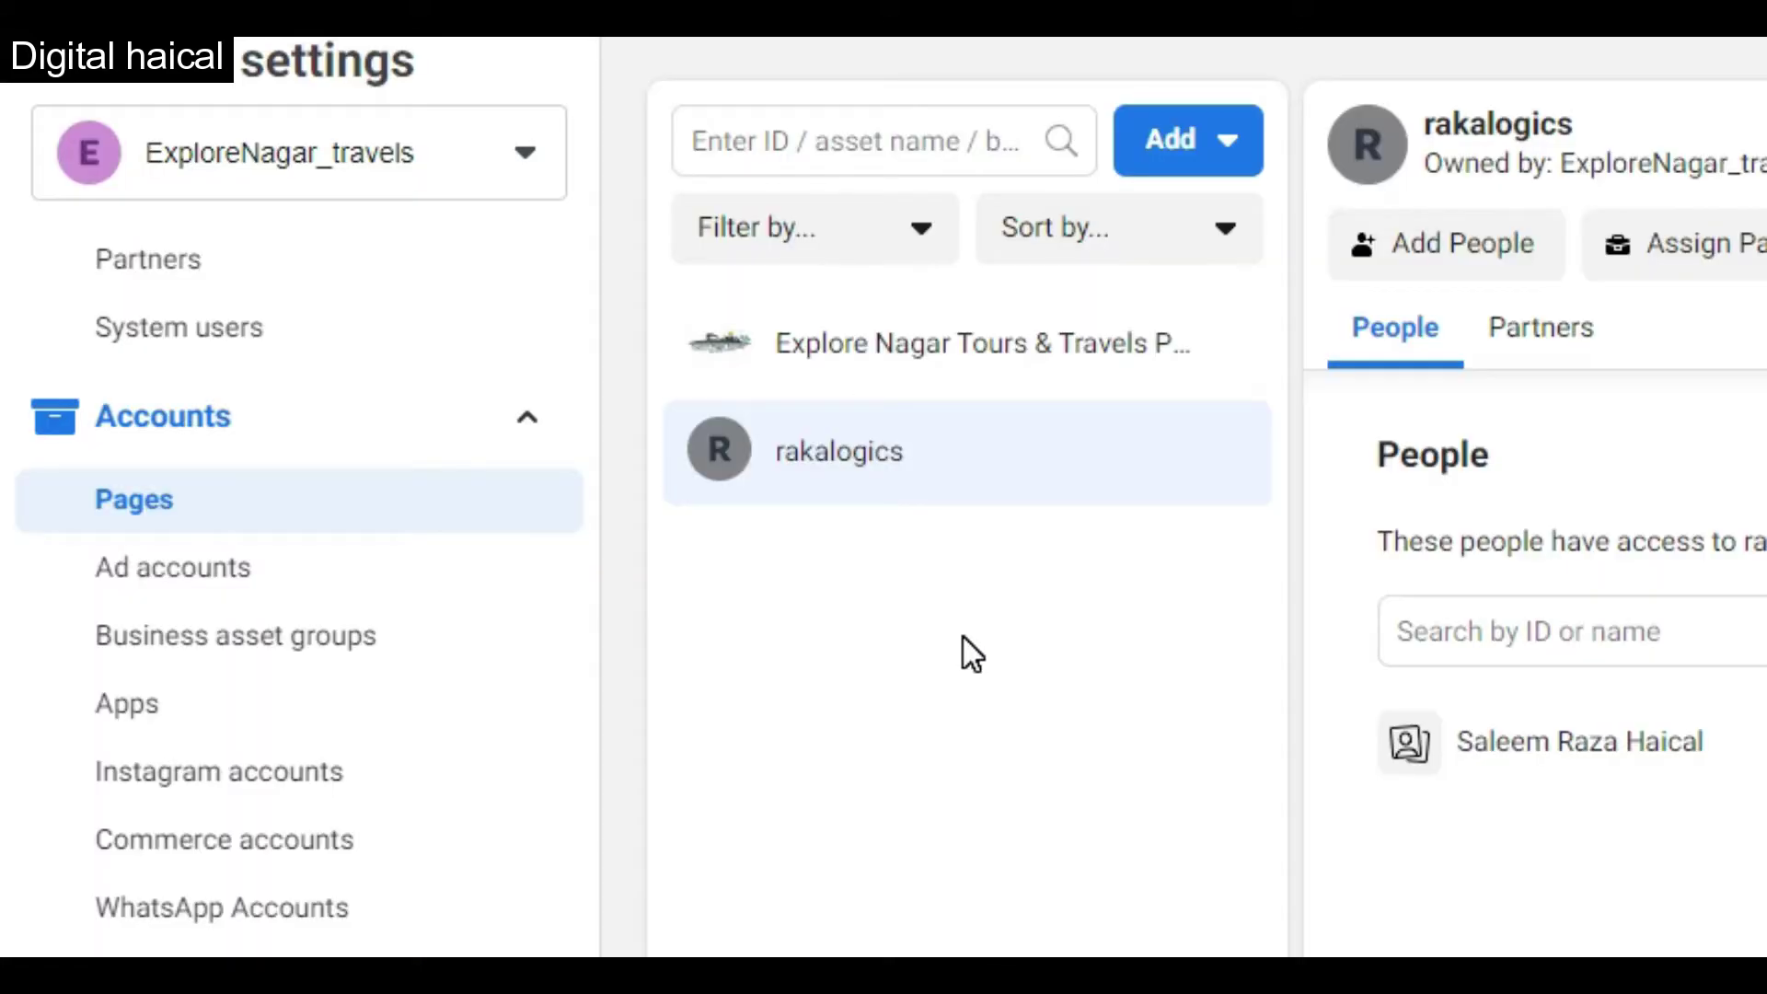
left_click(1007, 446)
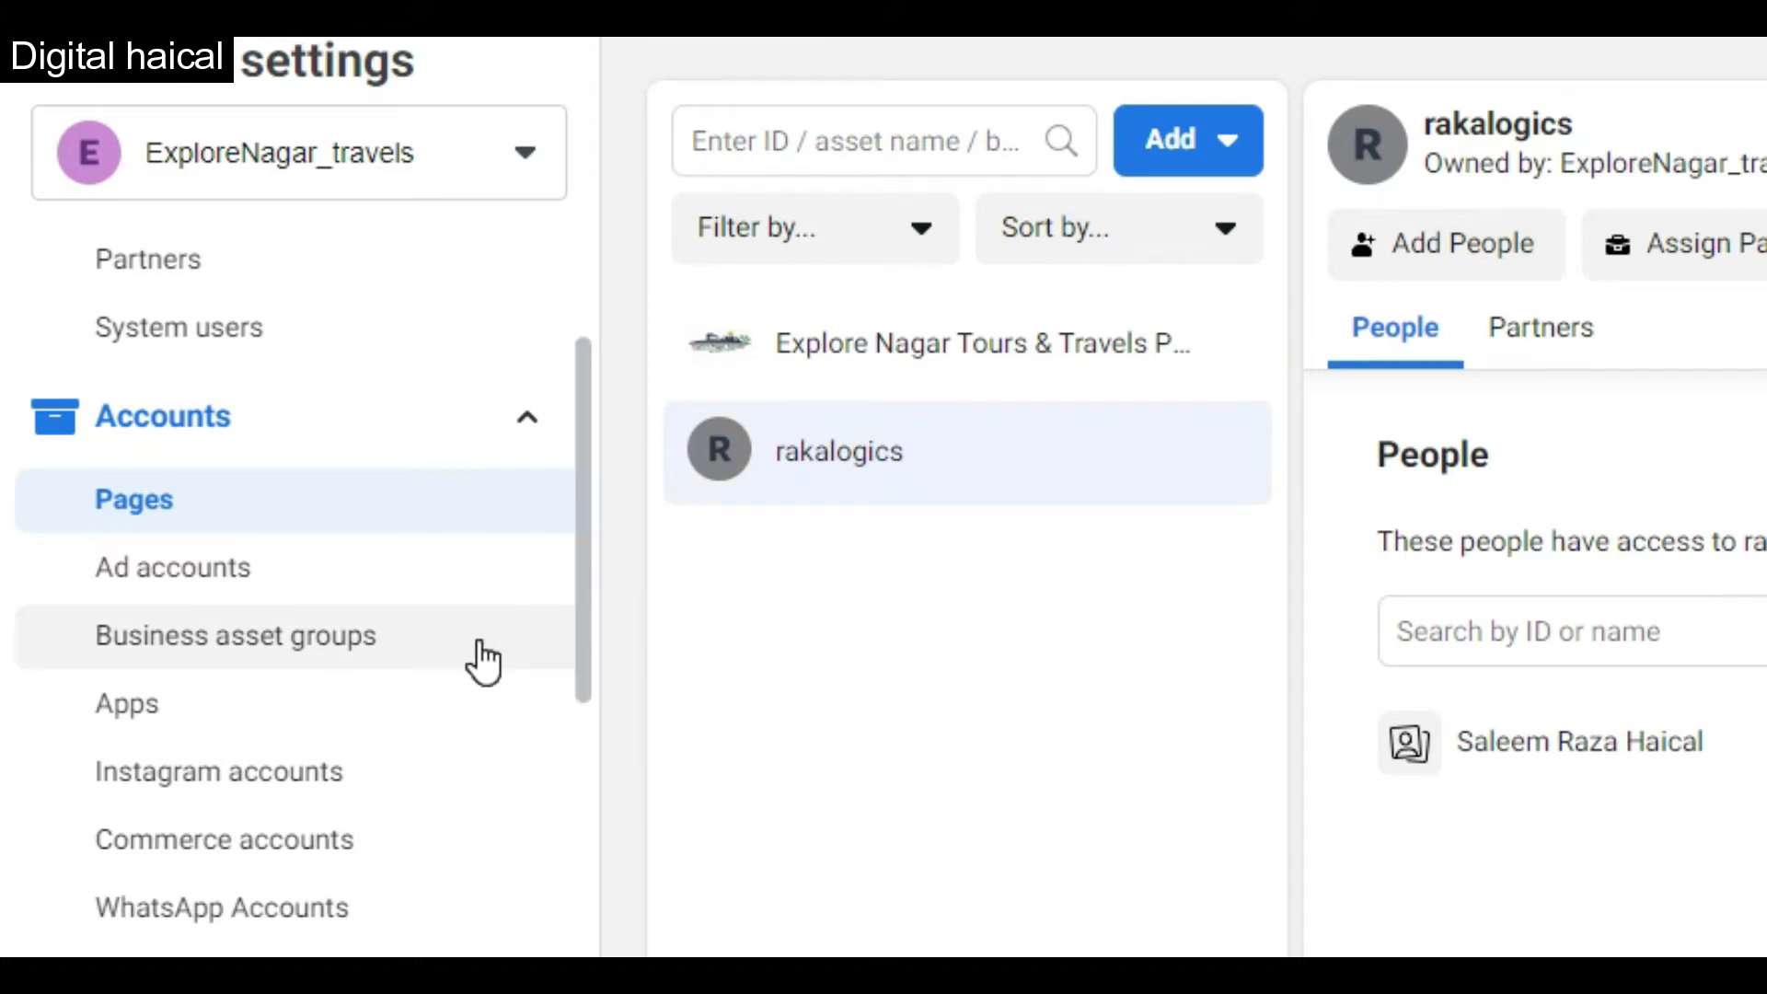
Start a new pixel in the Pixels data source and name it "Rakalogics Pixel"
scroll(473, 659, "down", 5)
left_click(475, 548)
left_click(143, 701)
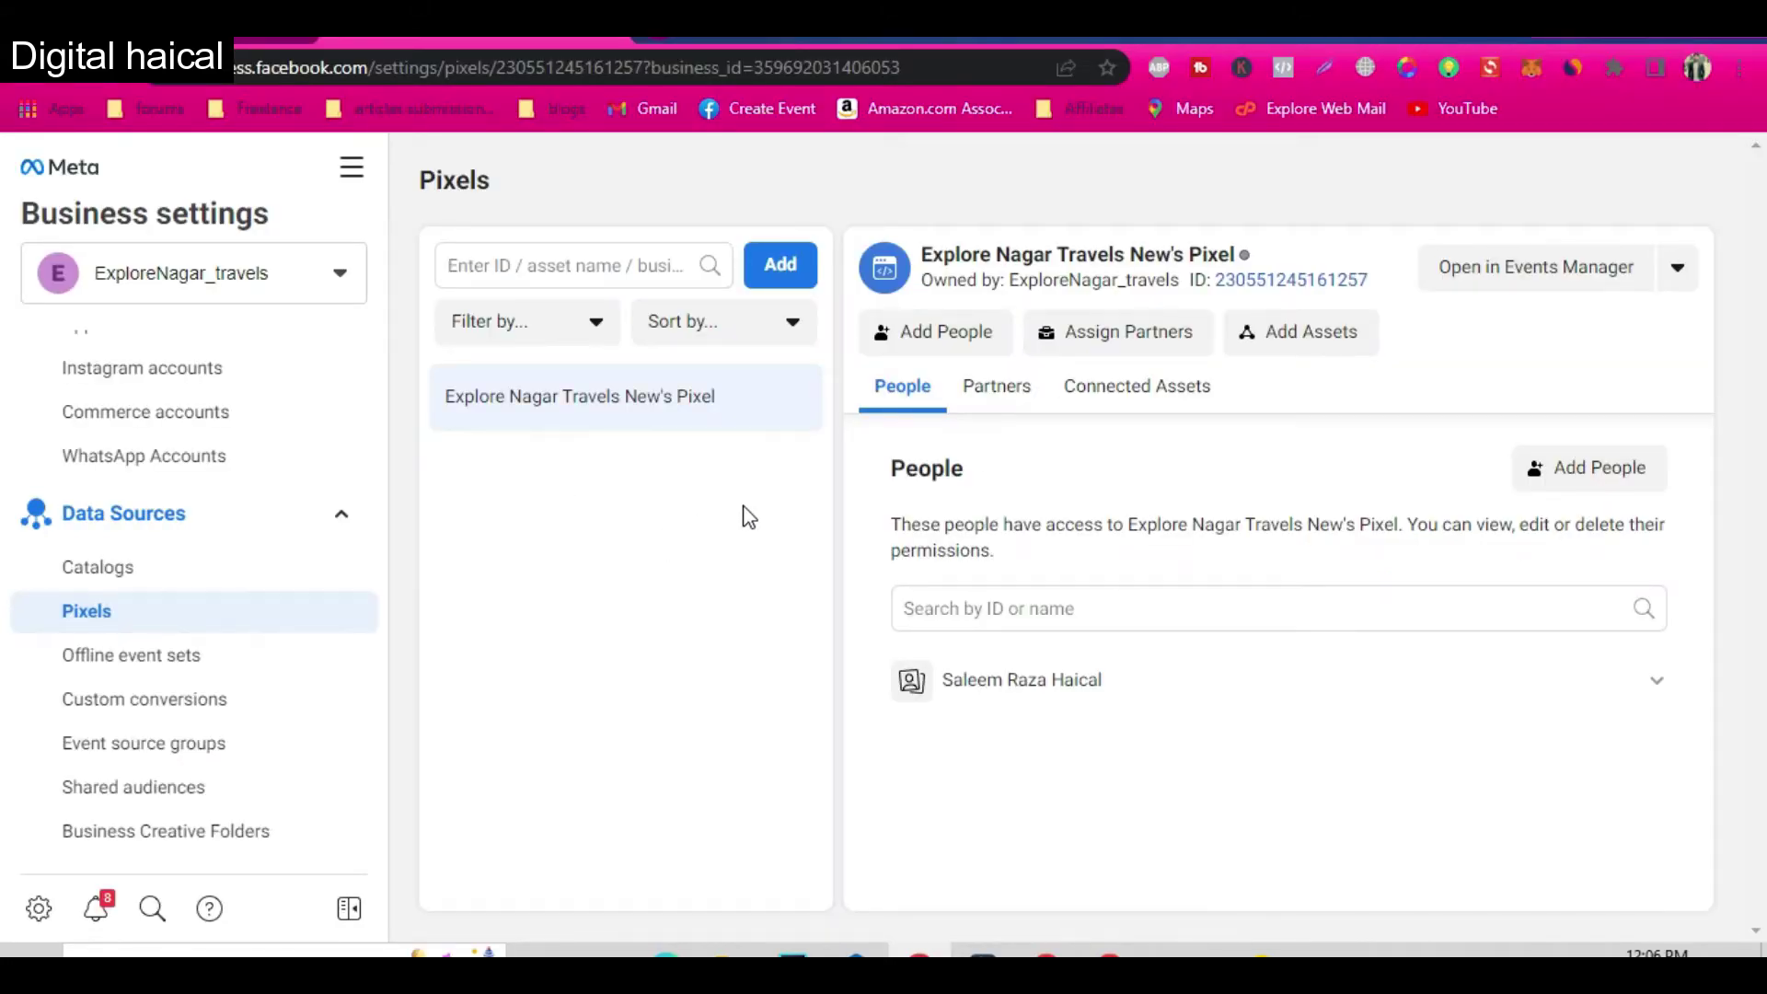
left_click(778, 267)
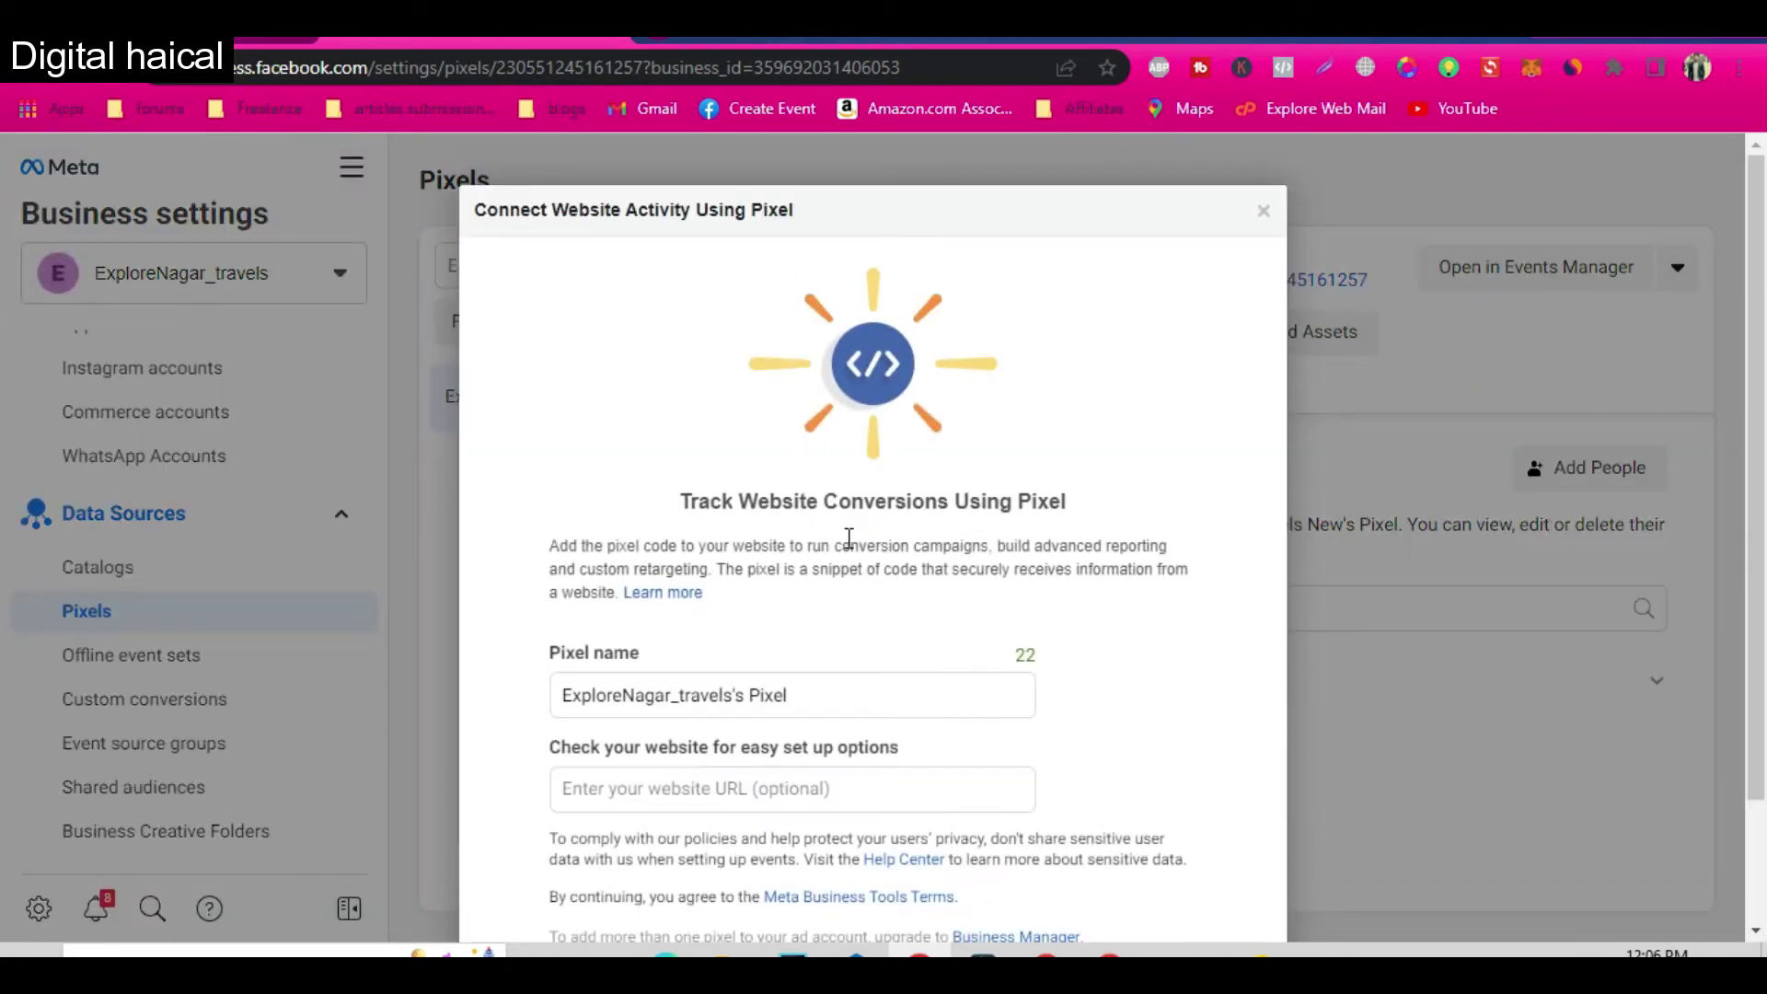
scroll(849, 543, "down", 2)
triple_click(838, 567)
type("Rakalogics Pixel")
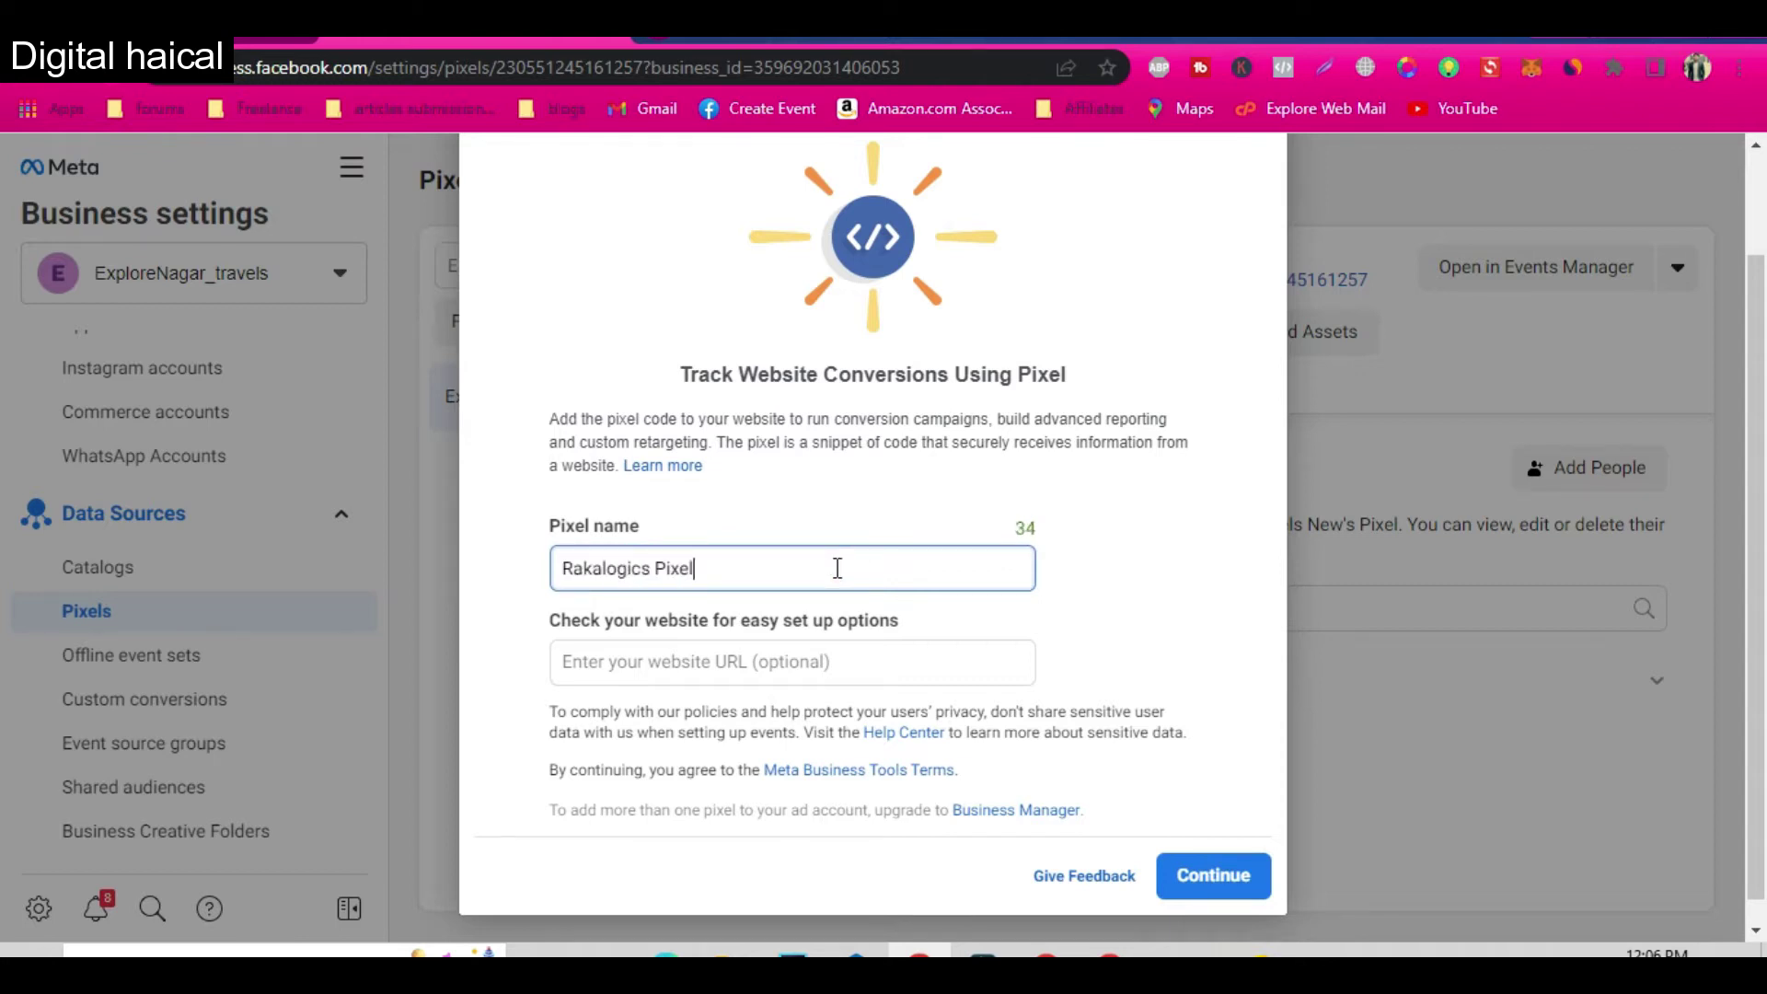
key("Tab")
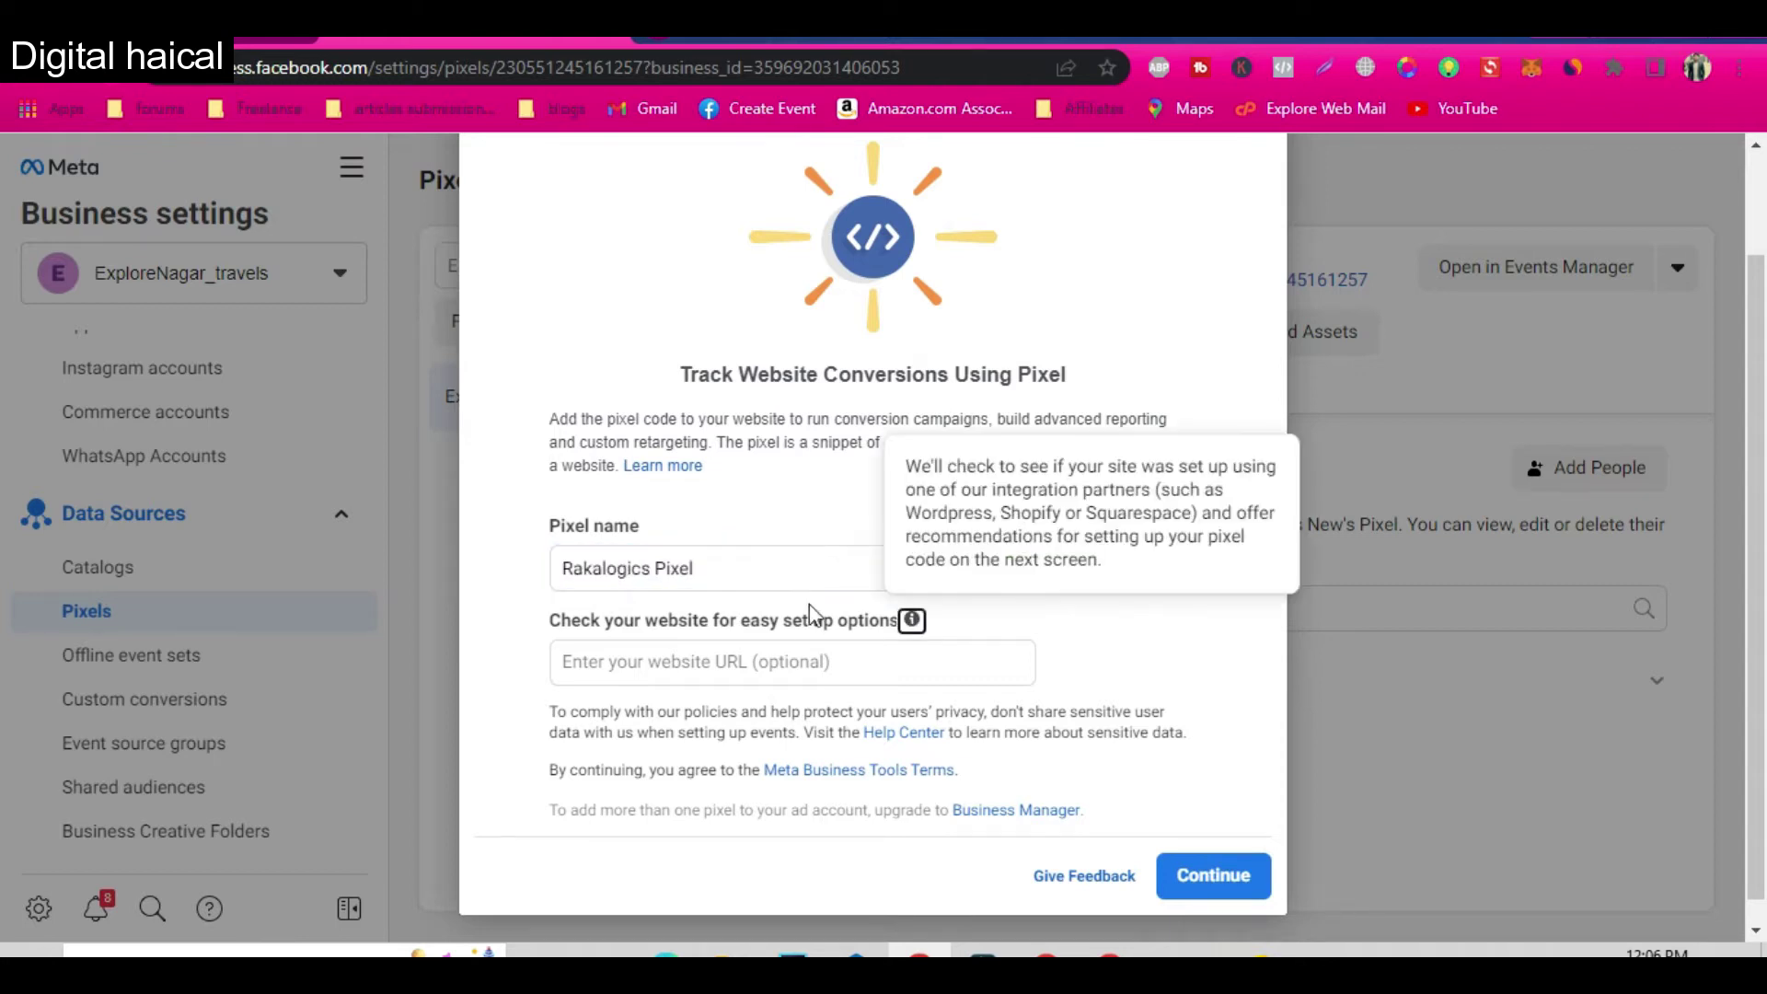
key("Tab")
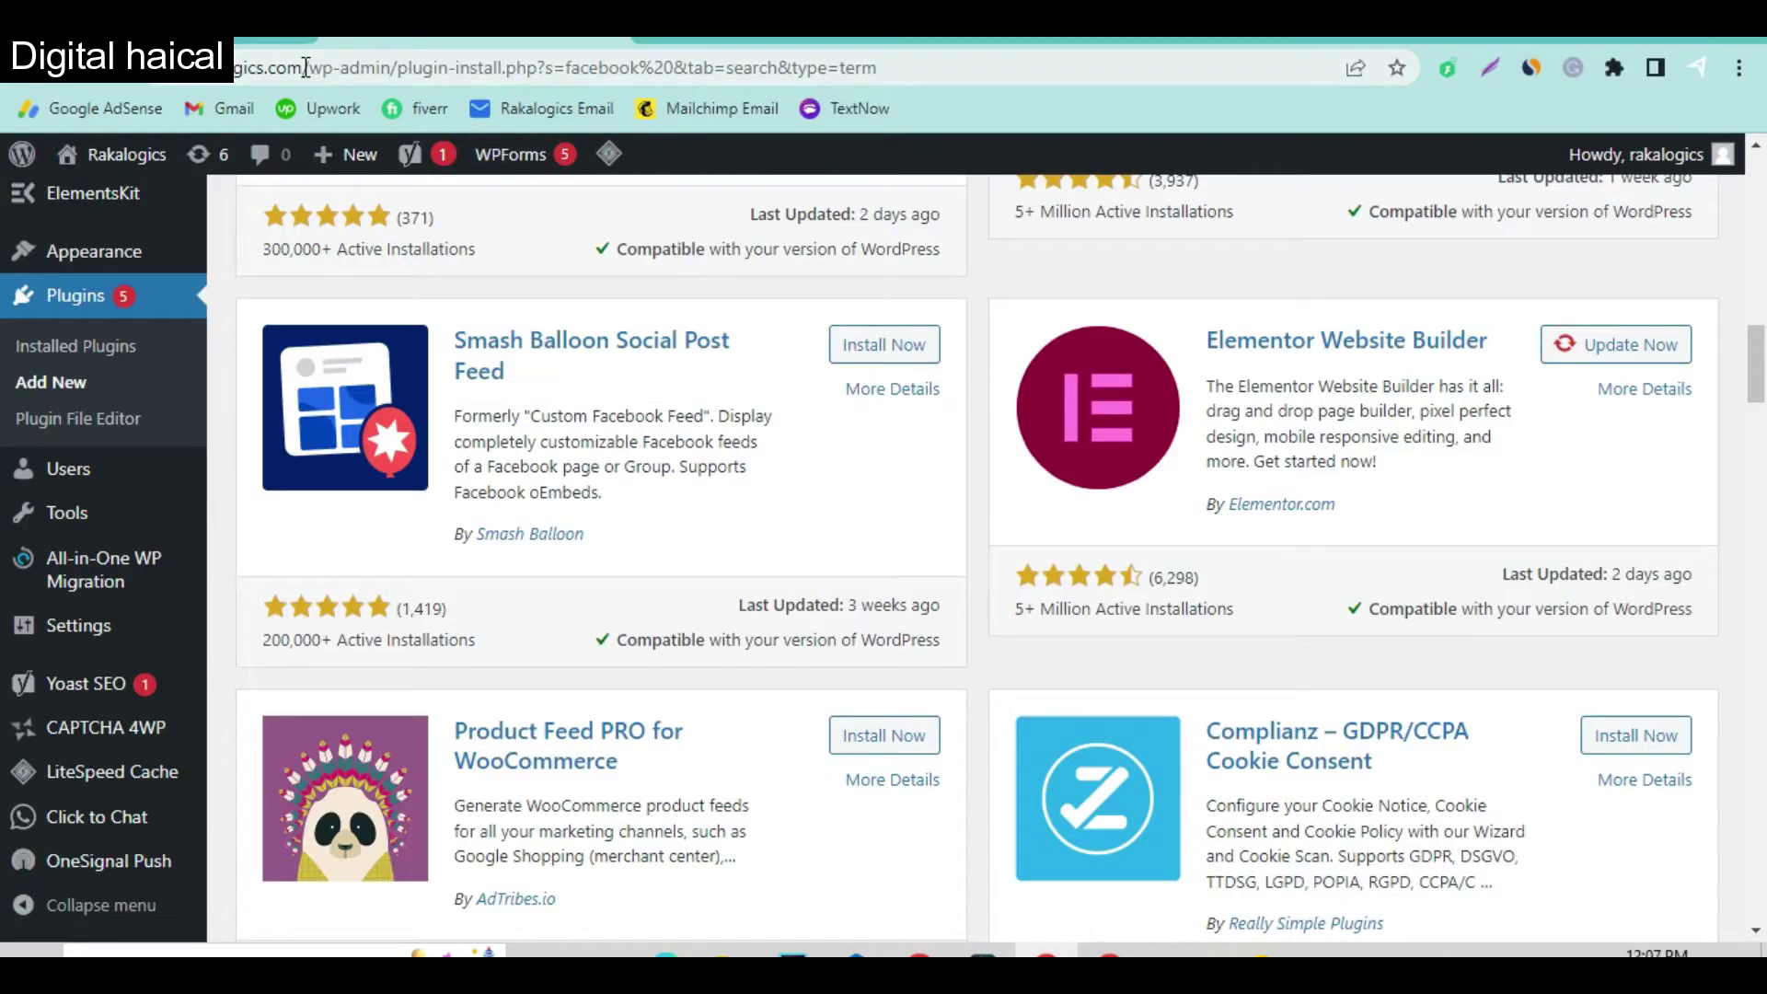
left_click_drag(175, 67, 234, 67)
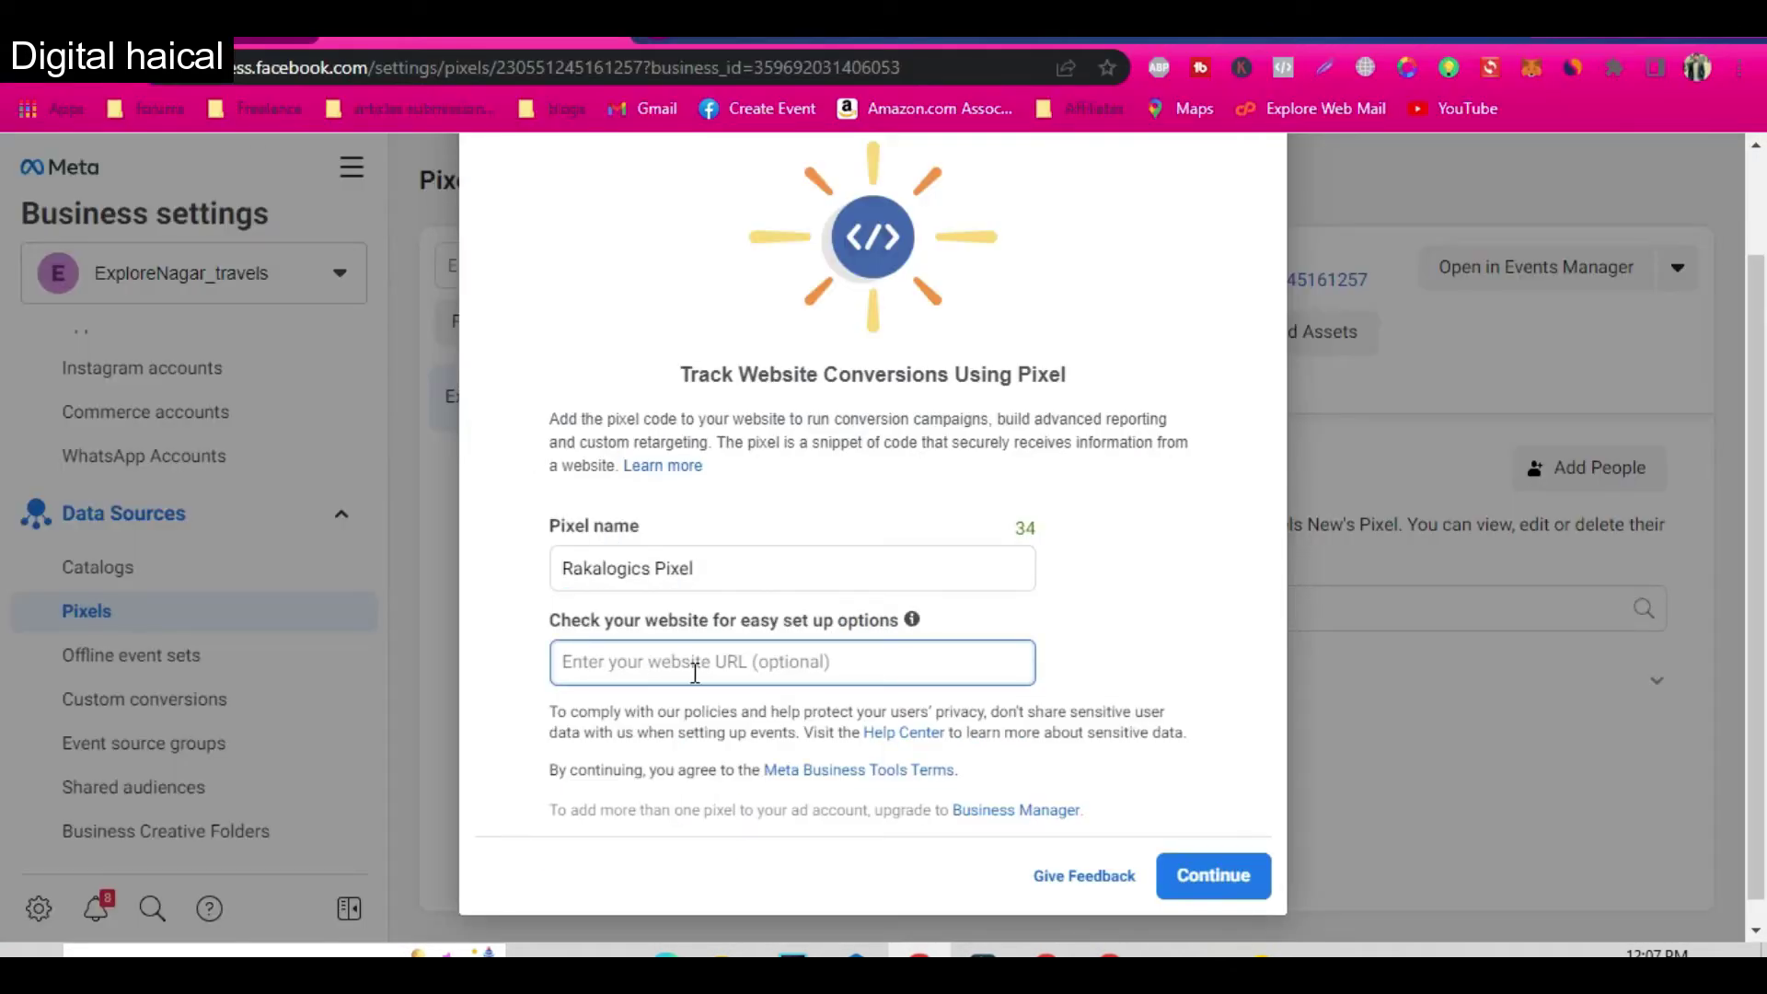
type("https://rakalogics.com/")
left_click(1206, 884)
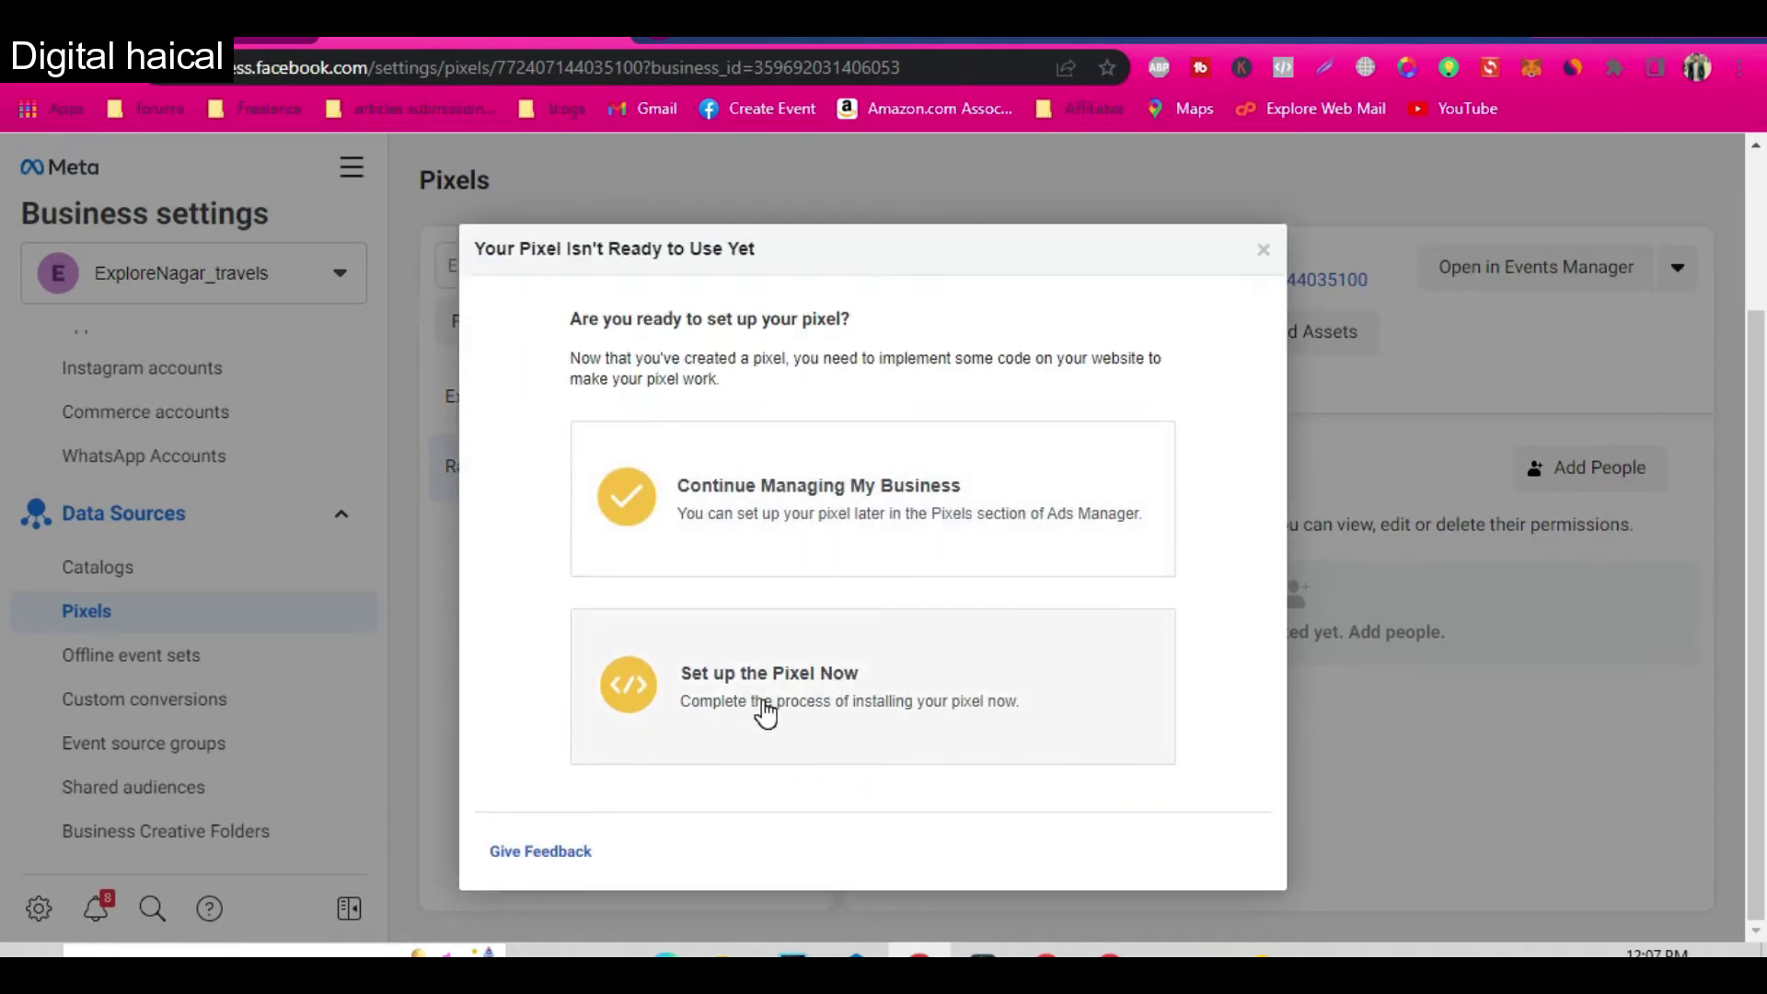
Choose to set up the pixel now by manually adding its code to the website
left_click(812, 686)
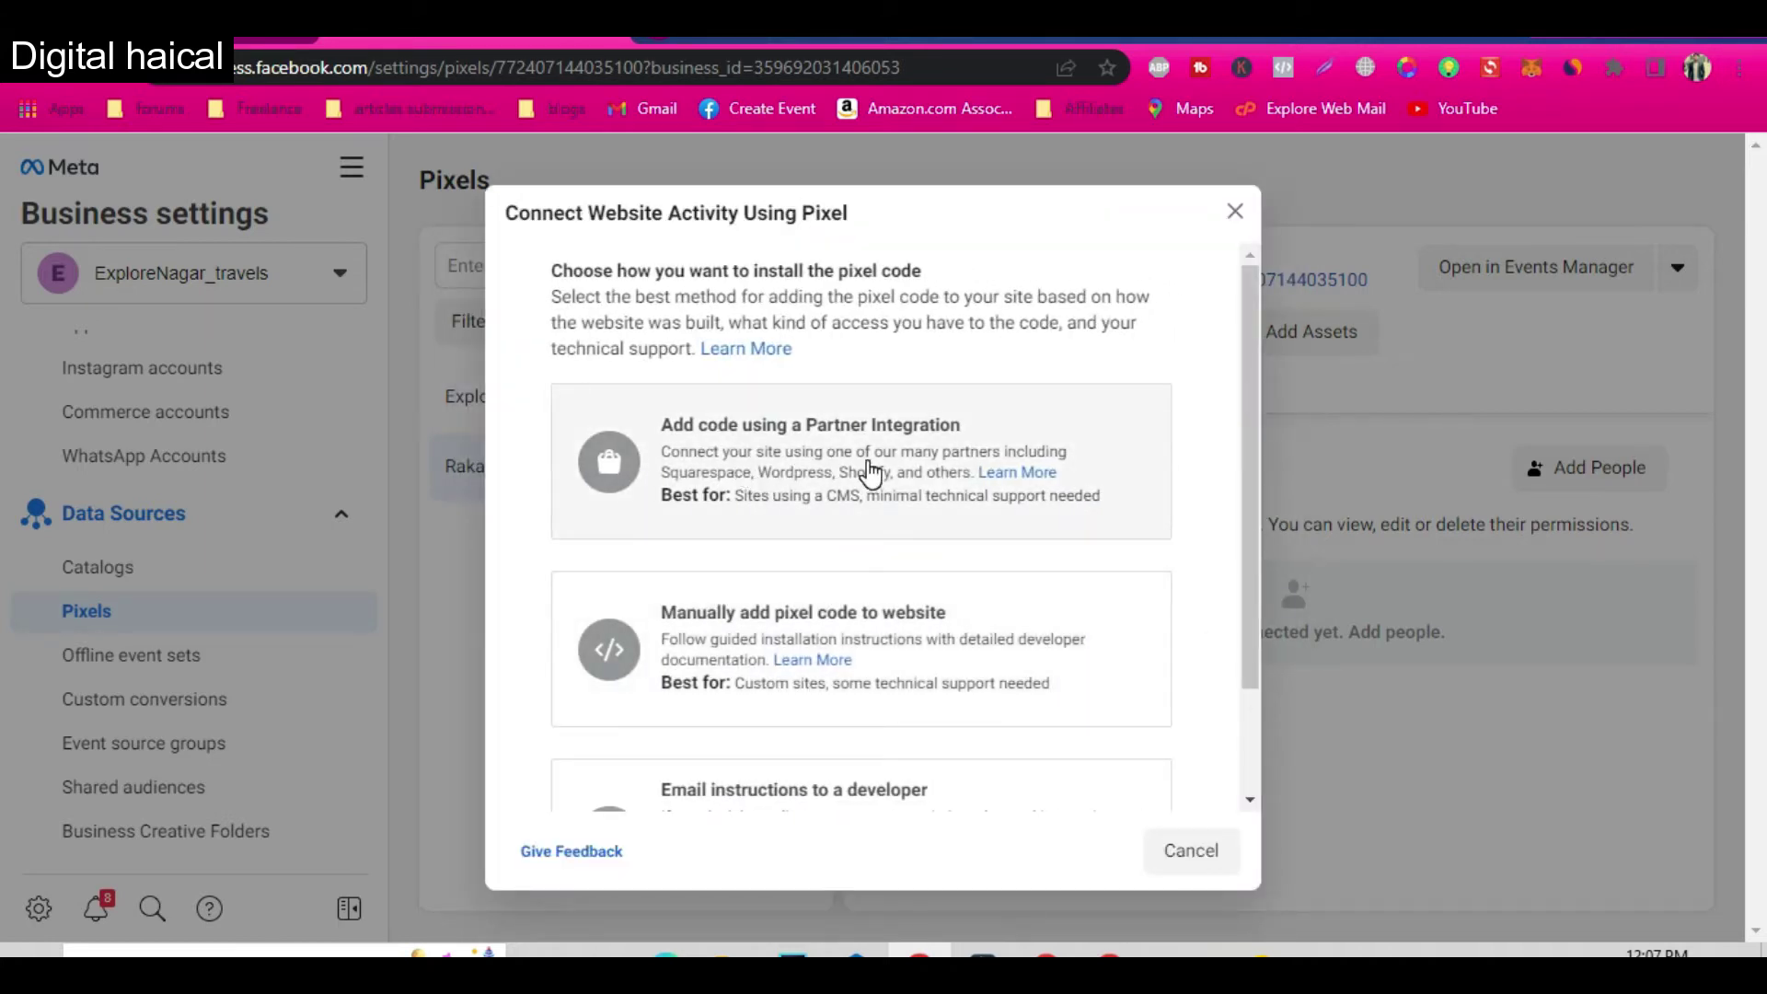
scroll(822, 660, "down", 2)
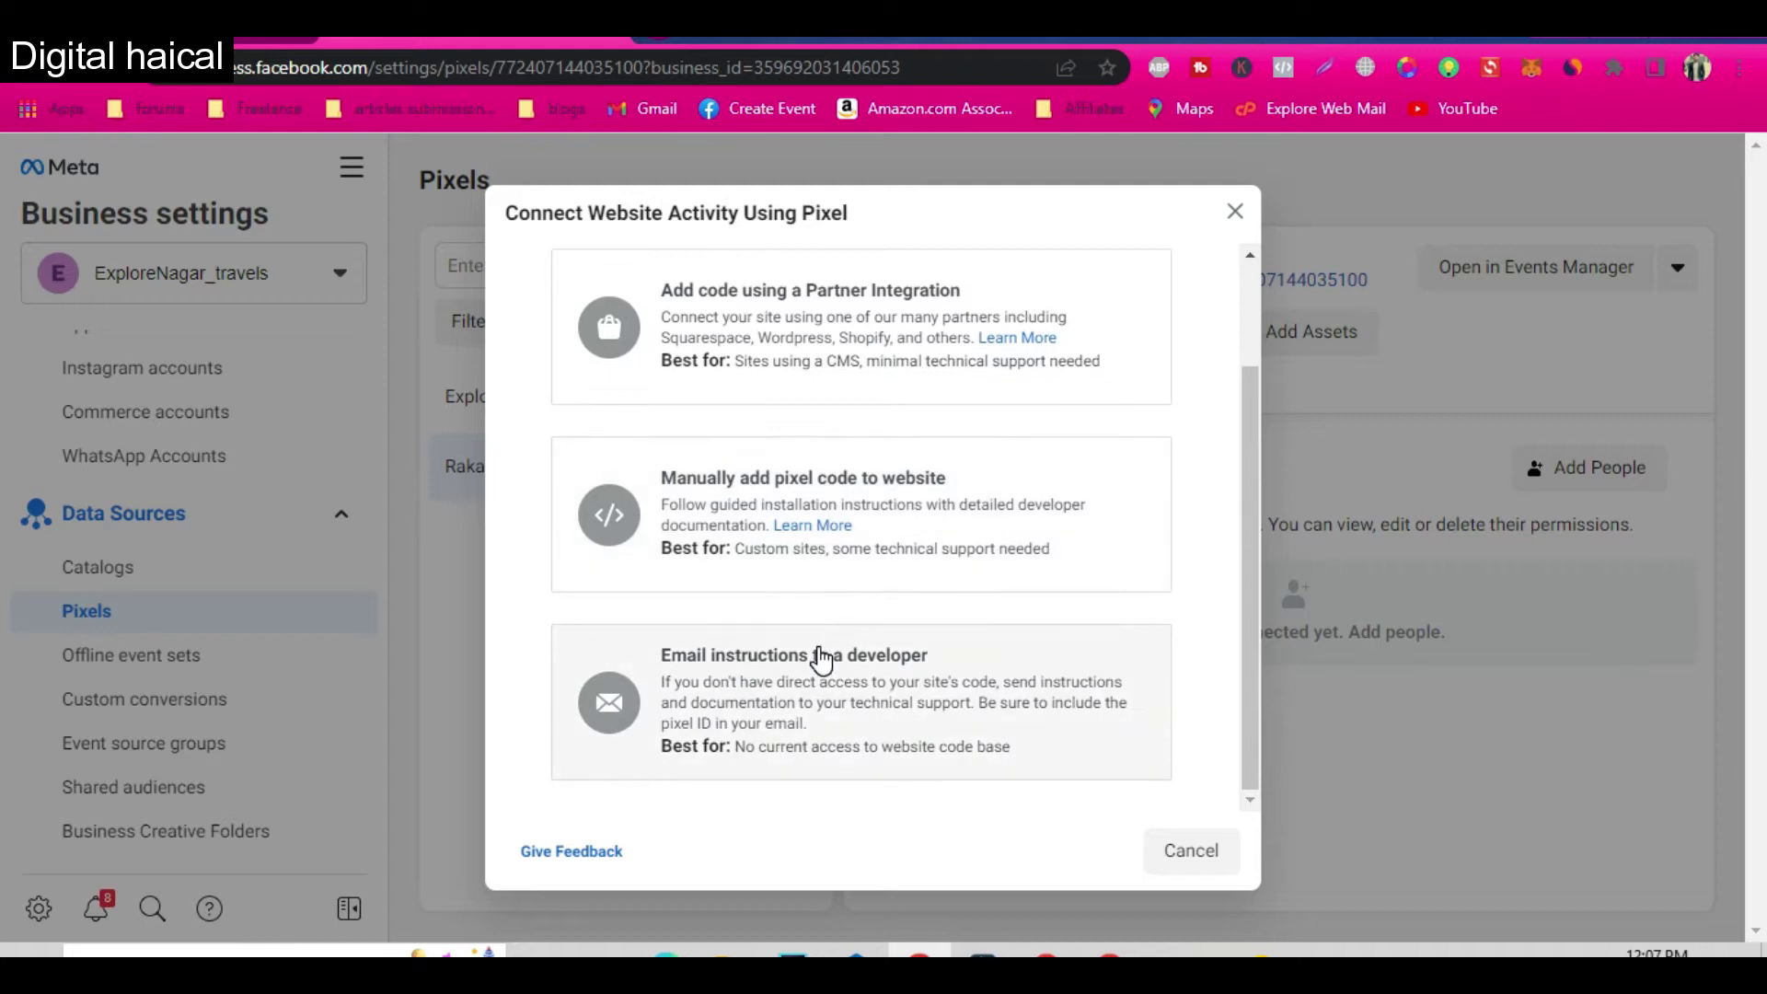
left_click(862, 502)
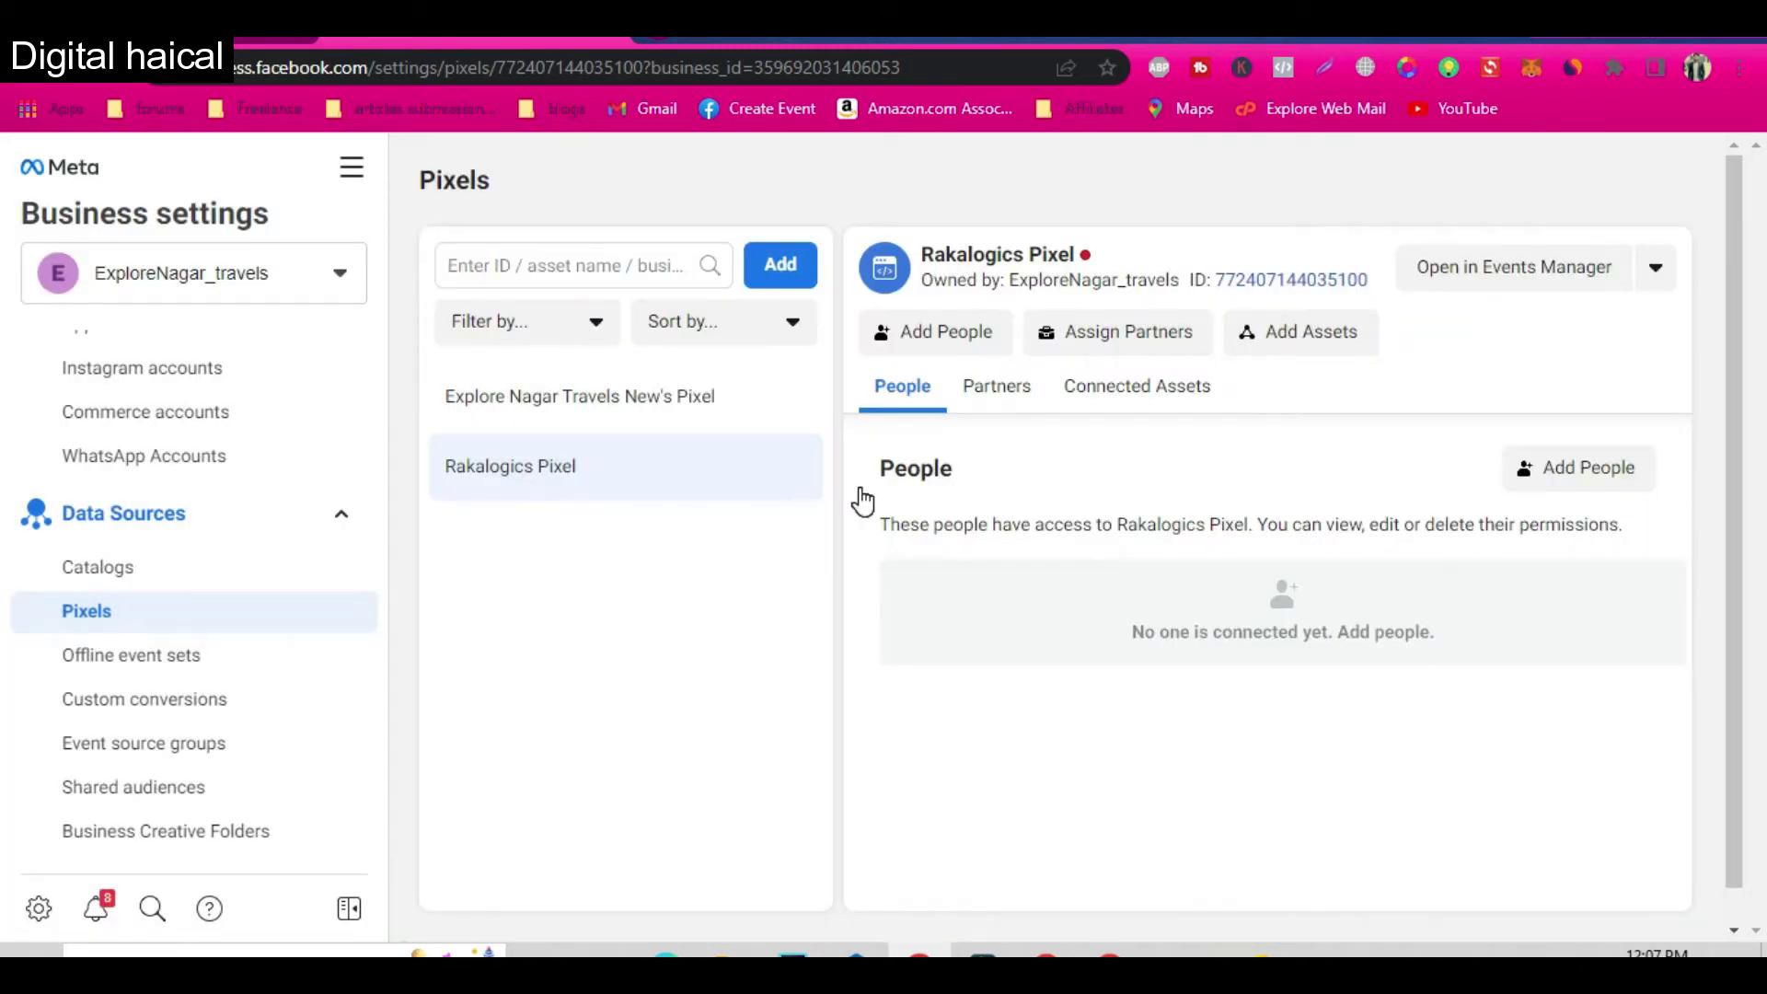
Copy the Meta Pixel base code to the clipboard and review the Automatic Advanced Matching and test traffic sections
scroll(850, 705, "down", 4)
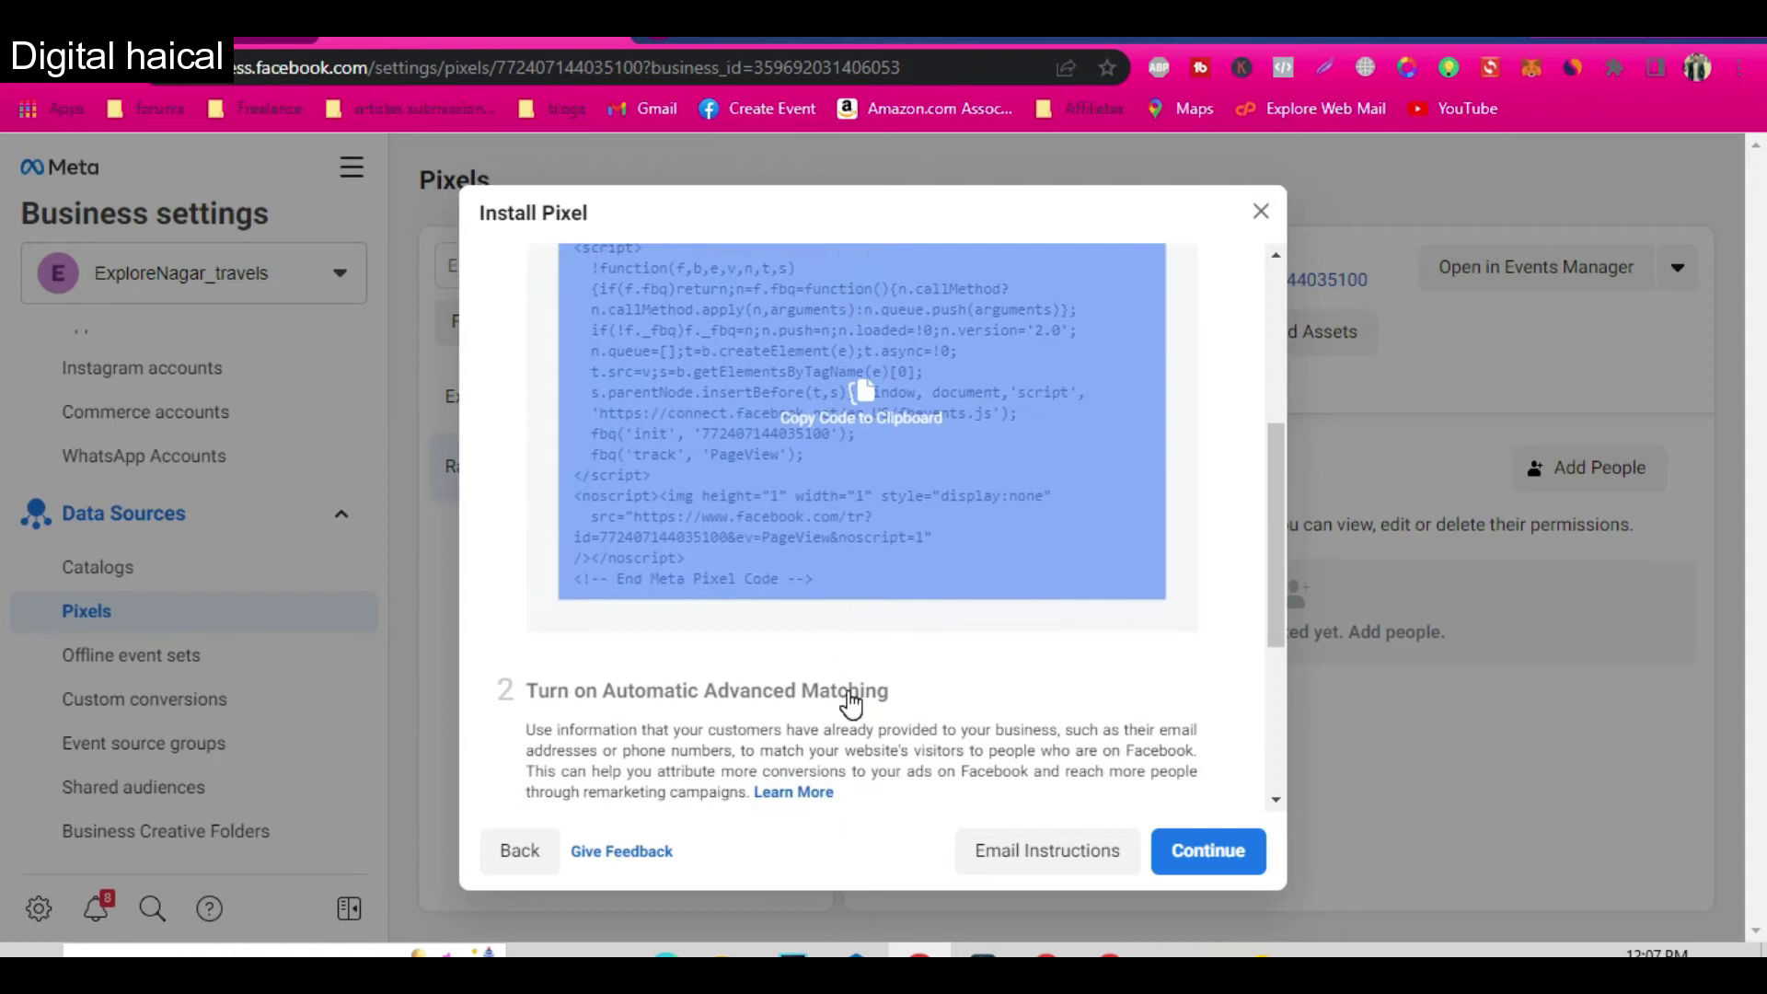
scroll(851, 681, "up", 3)
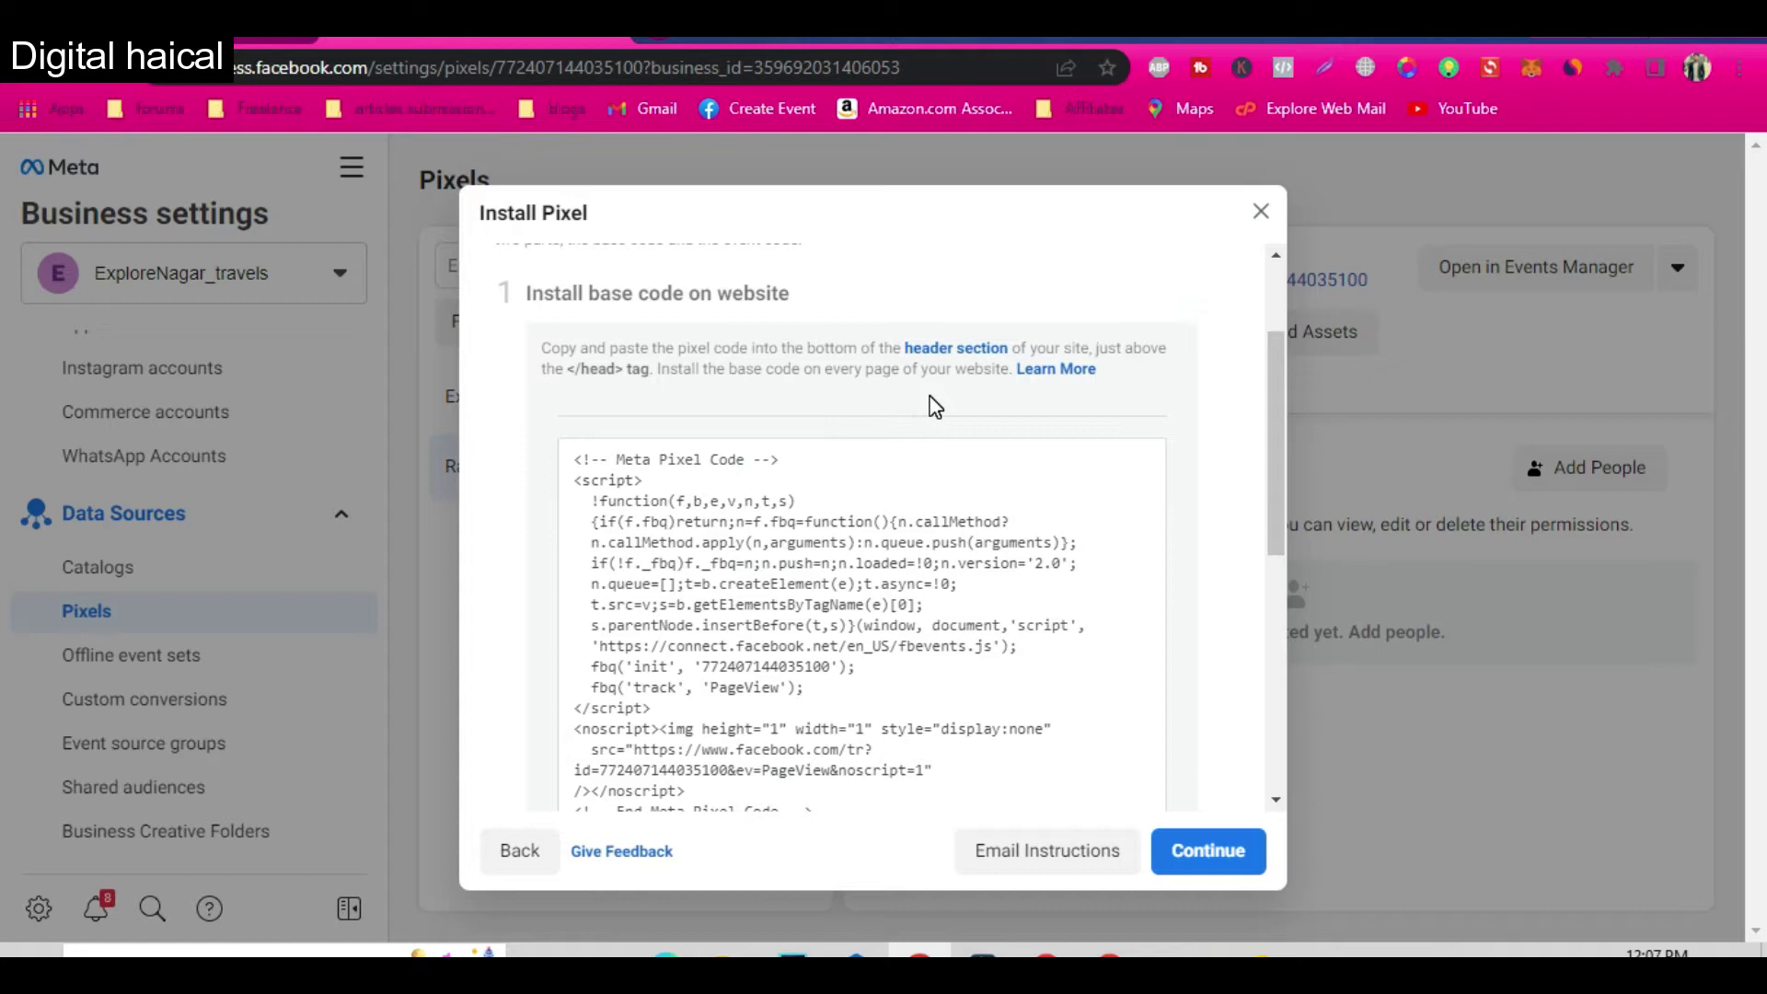
left_click(891, 600)
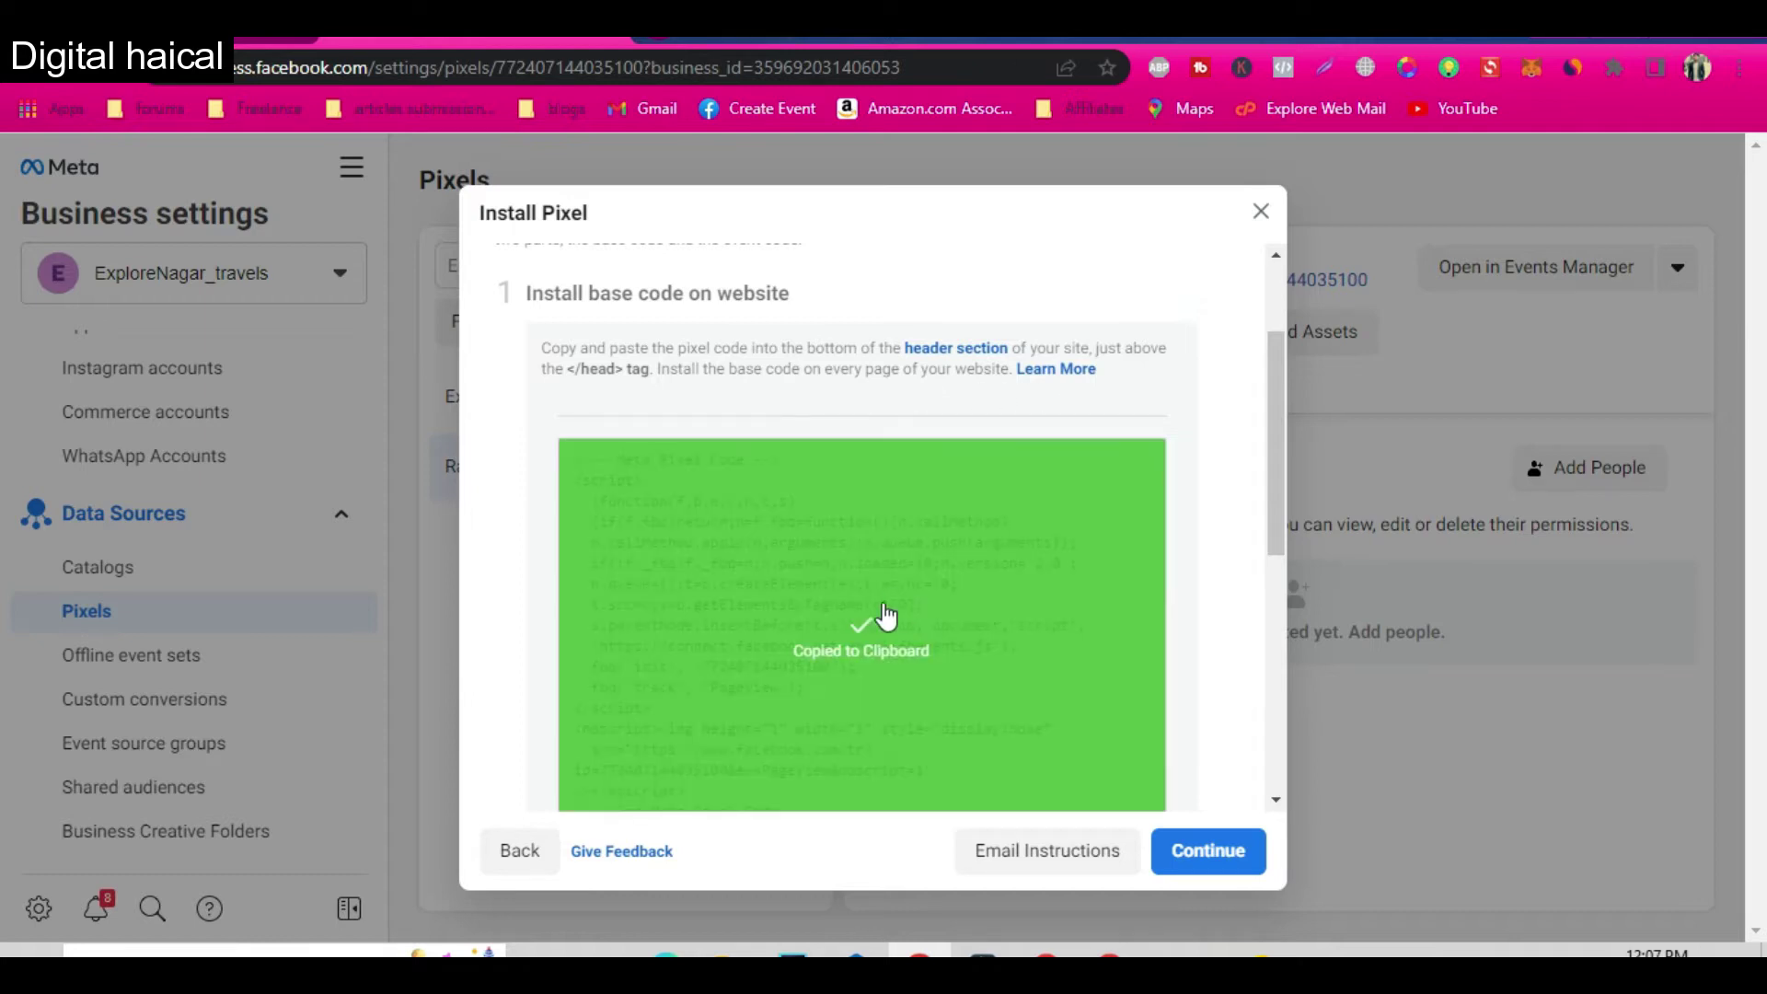
scroll(1148, 604, "down", 5)
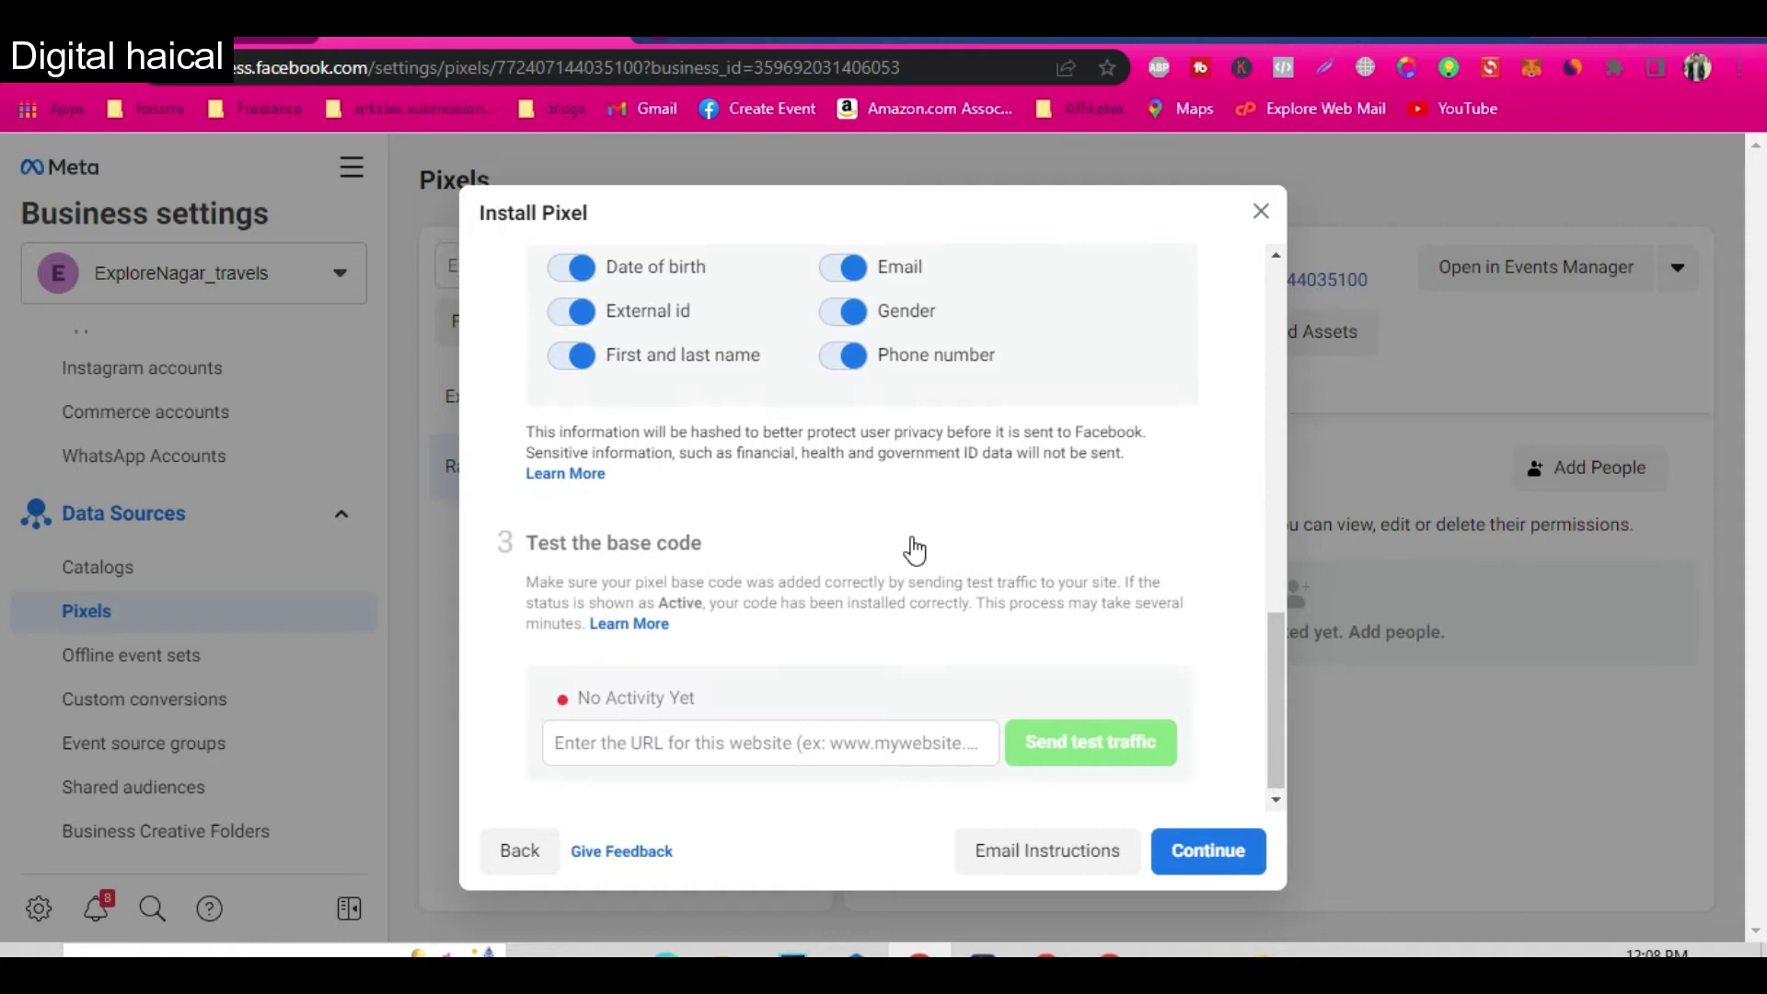
scroll(911, 550, "up", 5)
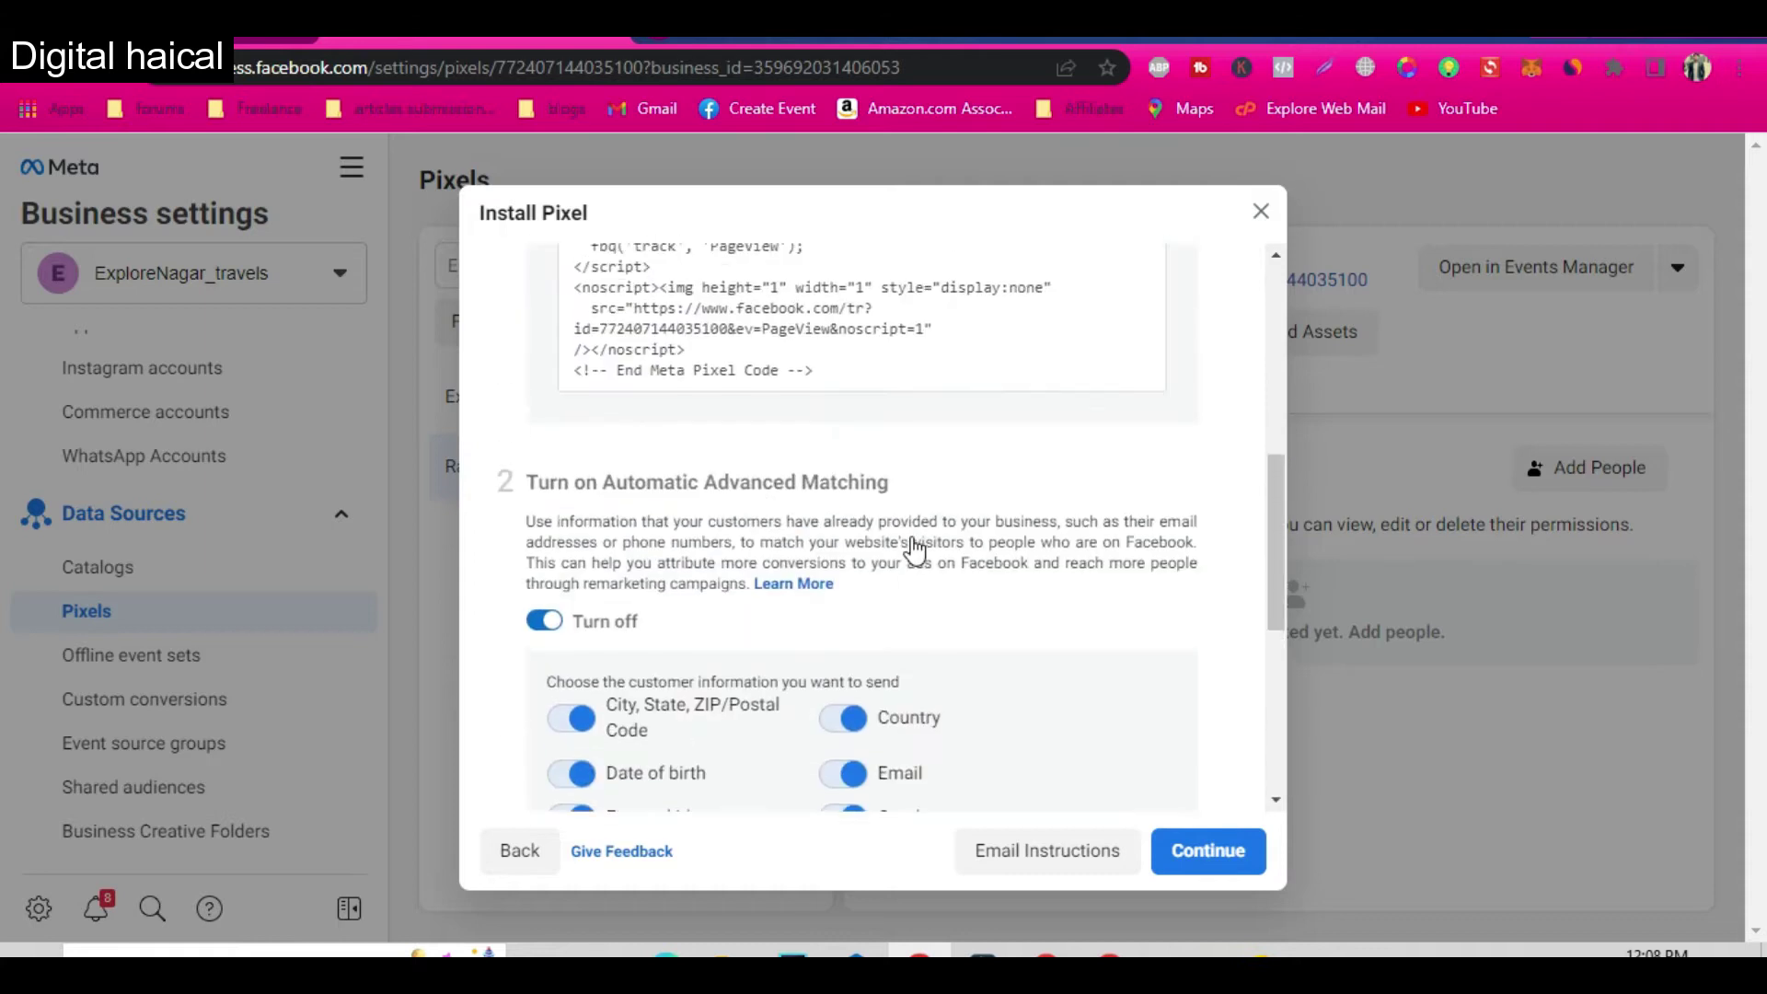
scroll(843, 419, "down", 3)
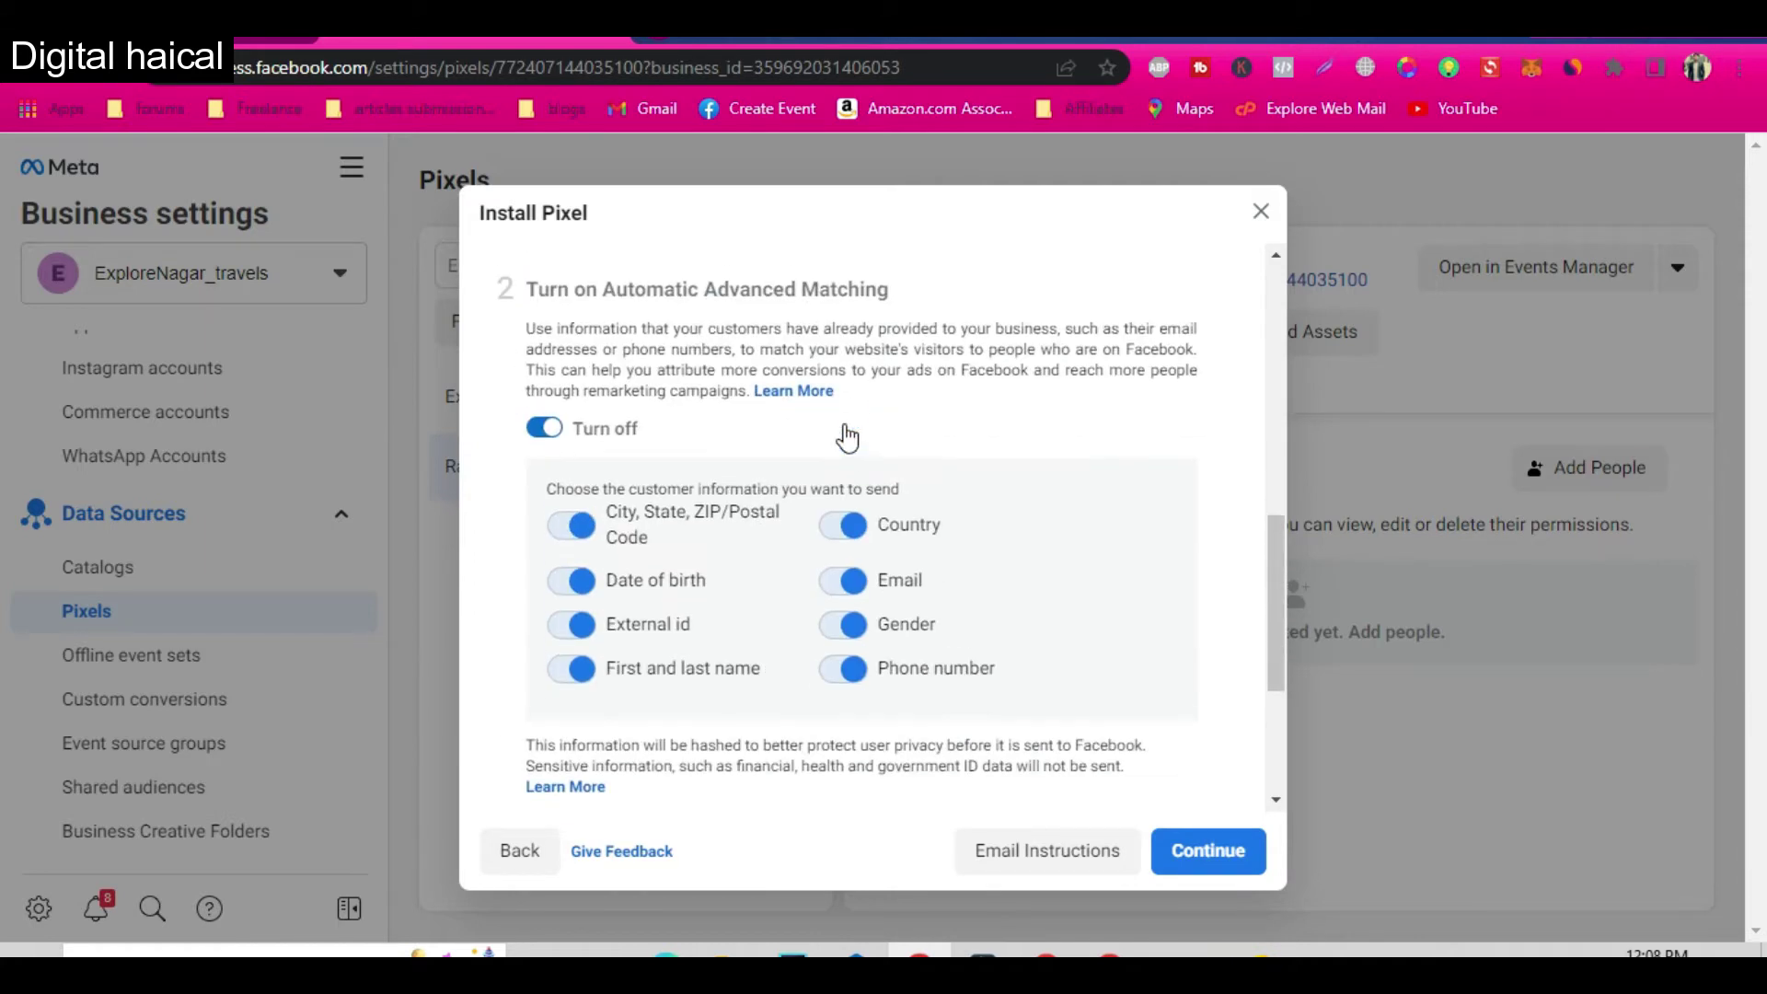
scroll(846, 437, "down", 3)
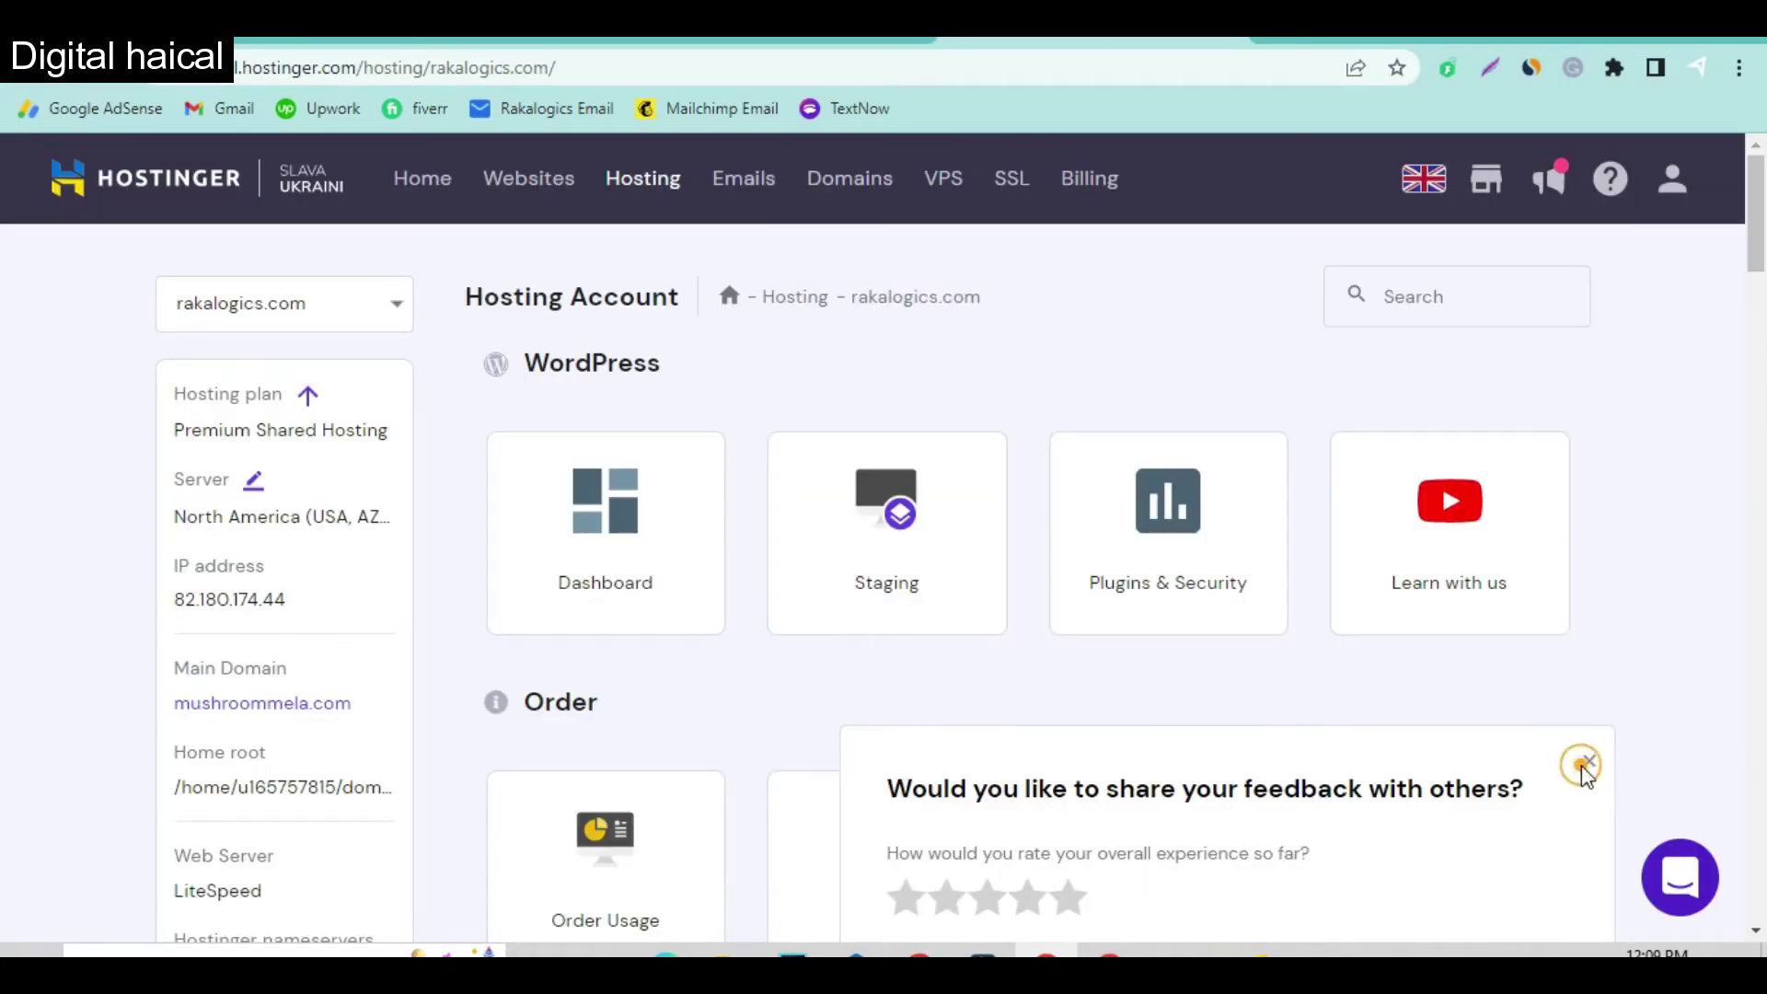
Switch to Hostinger, dismiss the feedback request and open the file manager for the rakalogics.com hosting account
left_click(1588, 762)
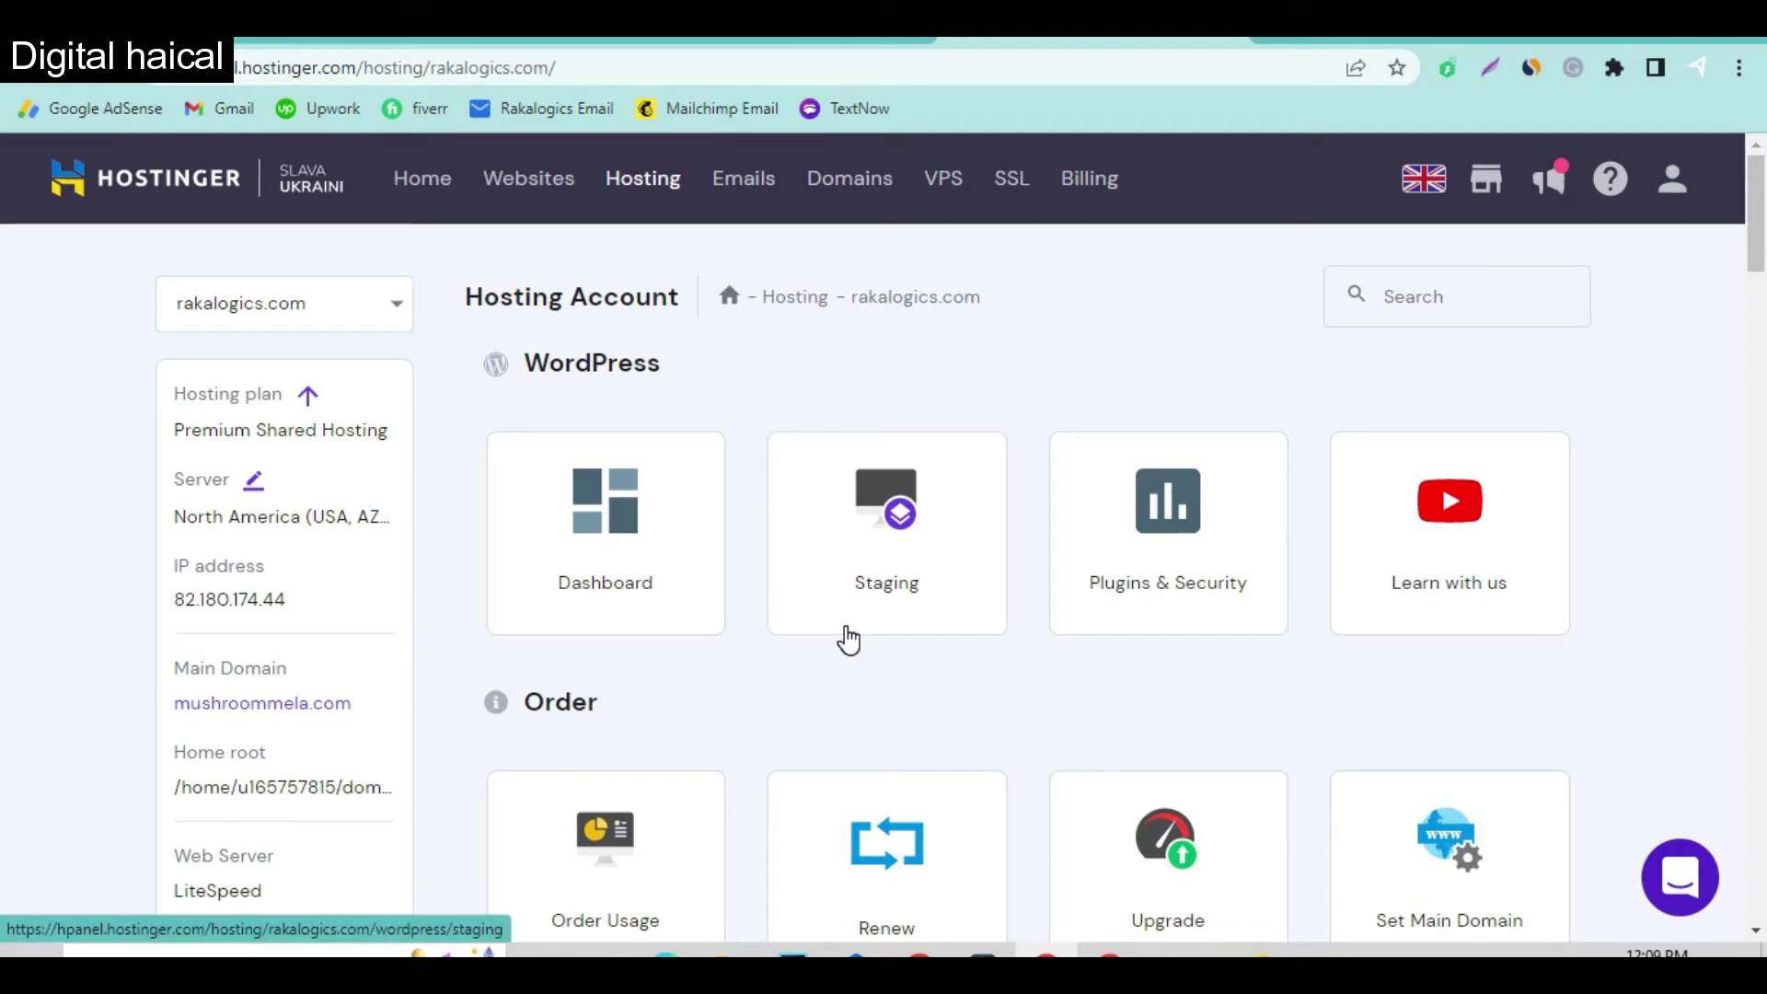
scroll(848, 638, "down", 8)
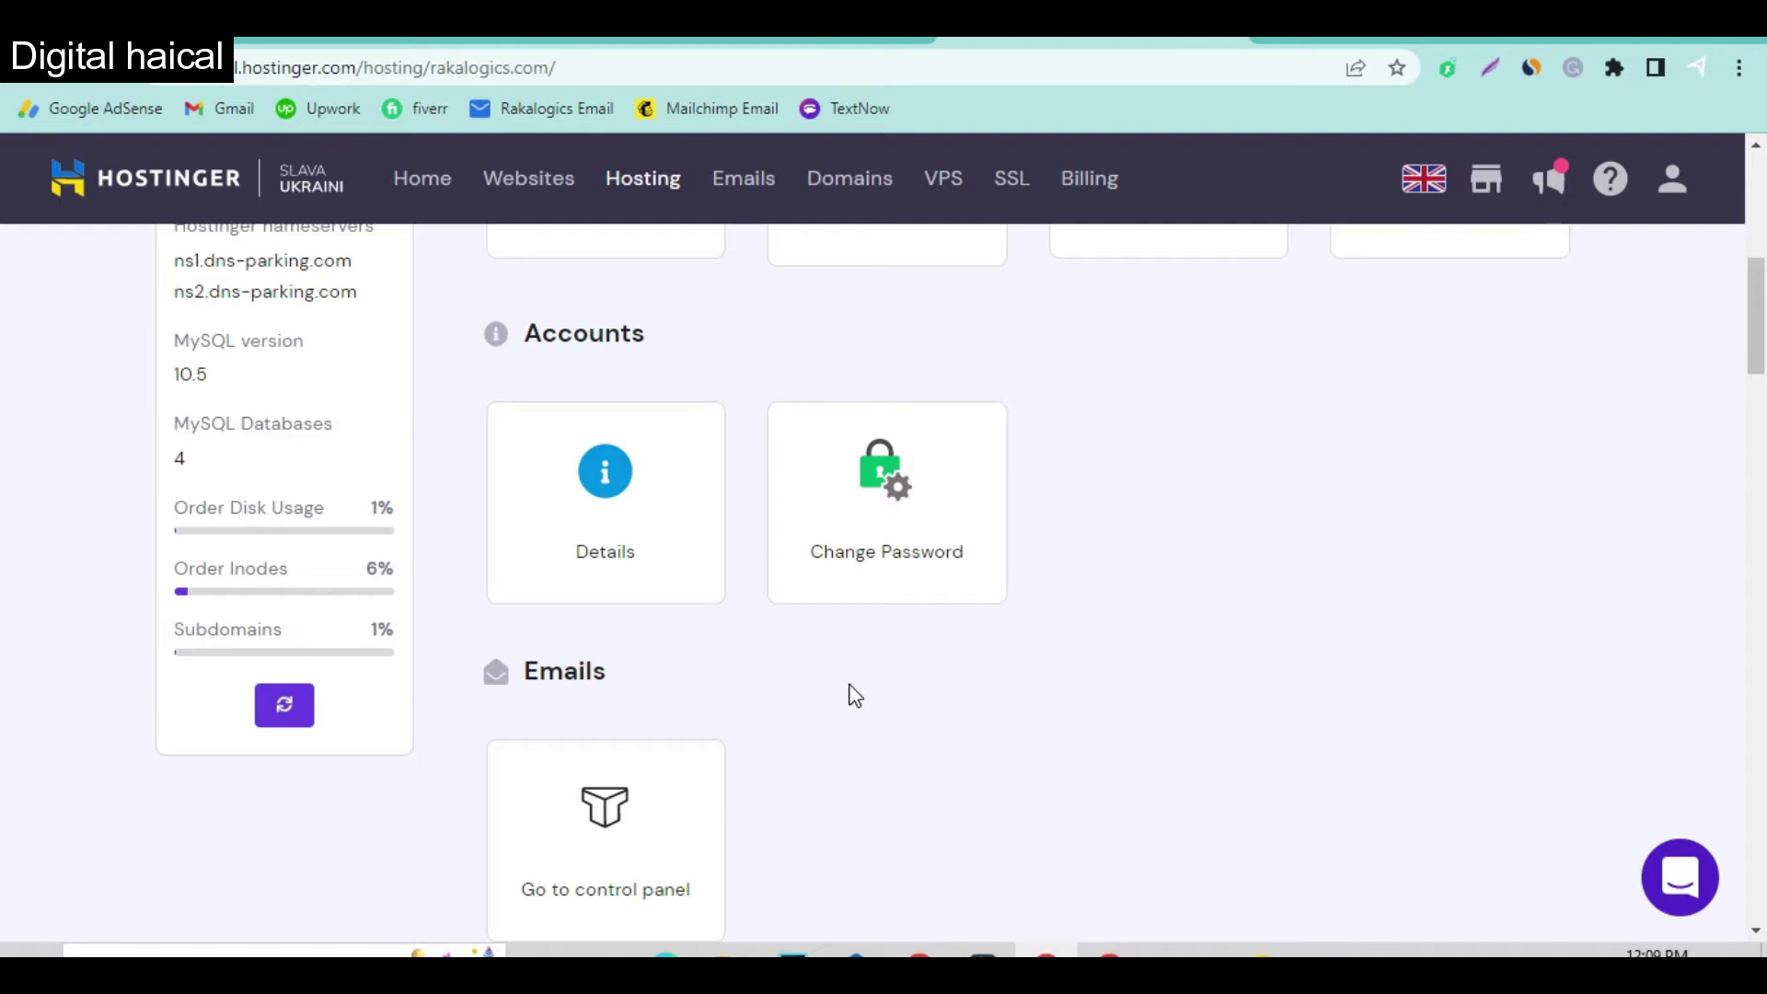
scroll(855, 697, "down", 13)
left_click(889, 750)
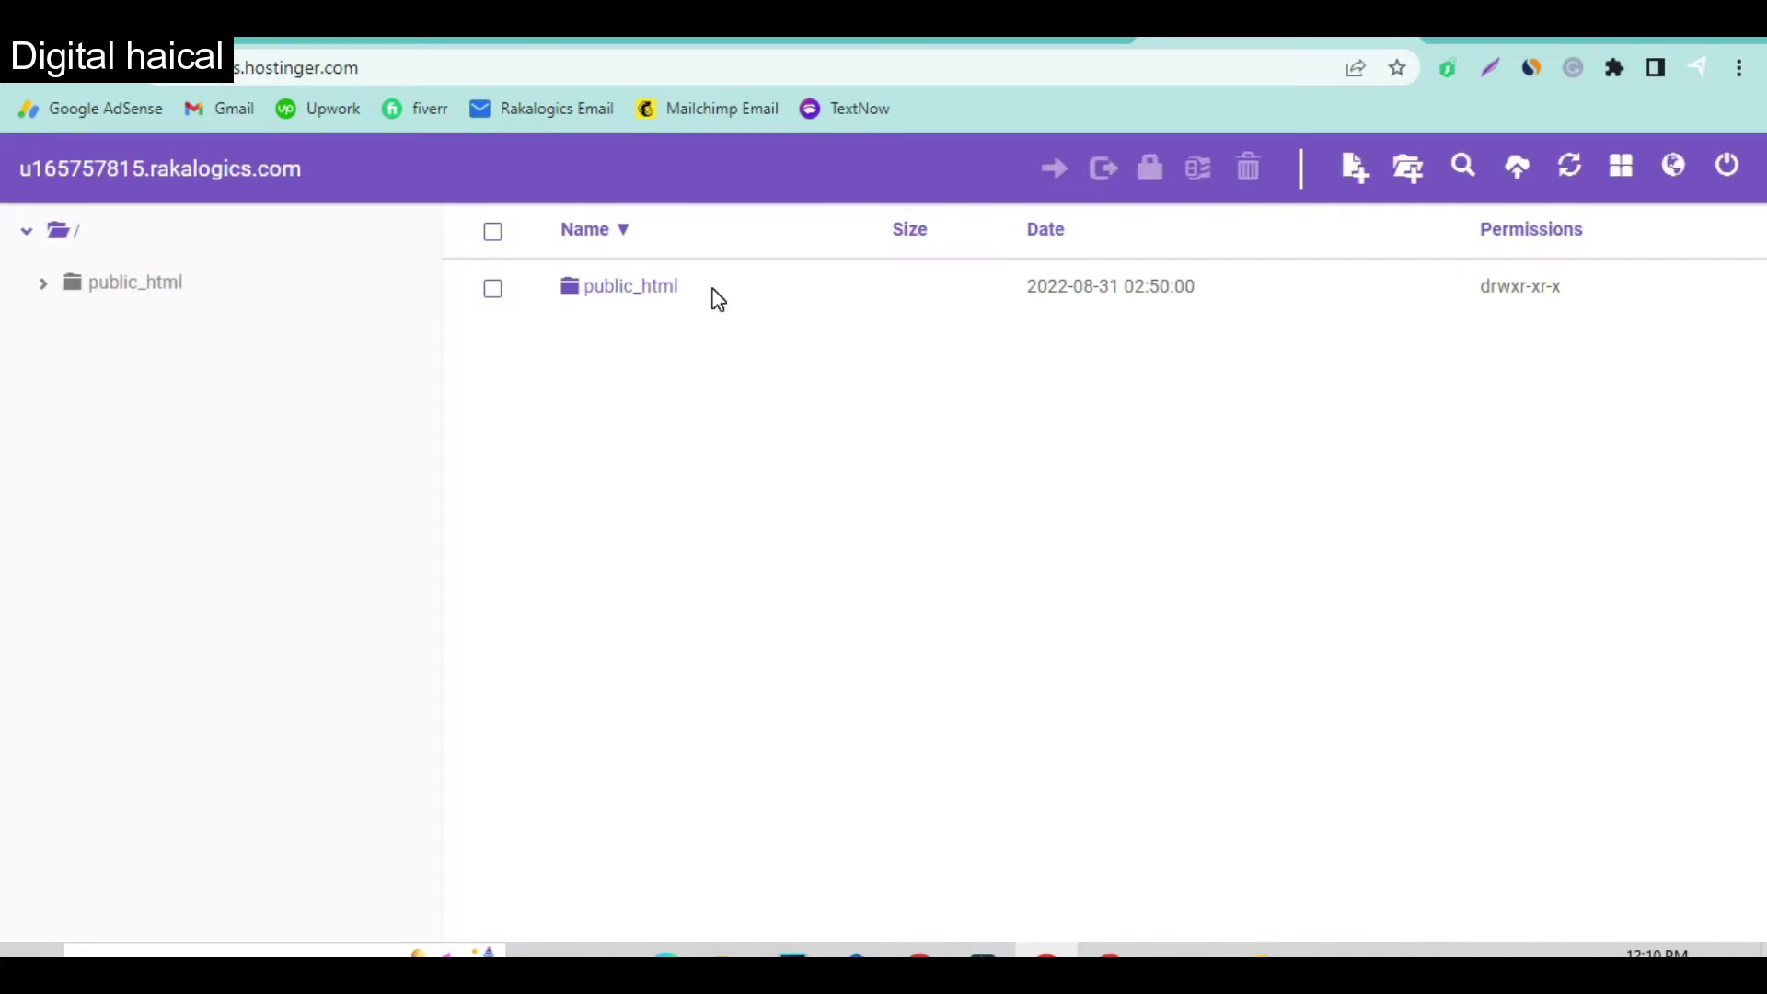
Open header.php from public_html/wp-content/themes/blocksy for editing
double_click(718, 299)
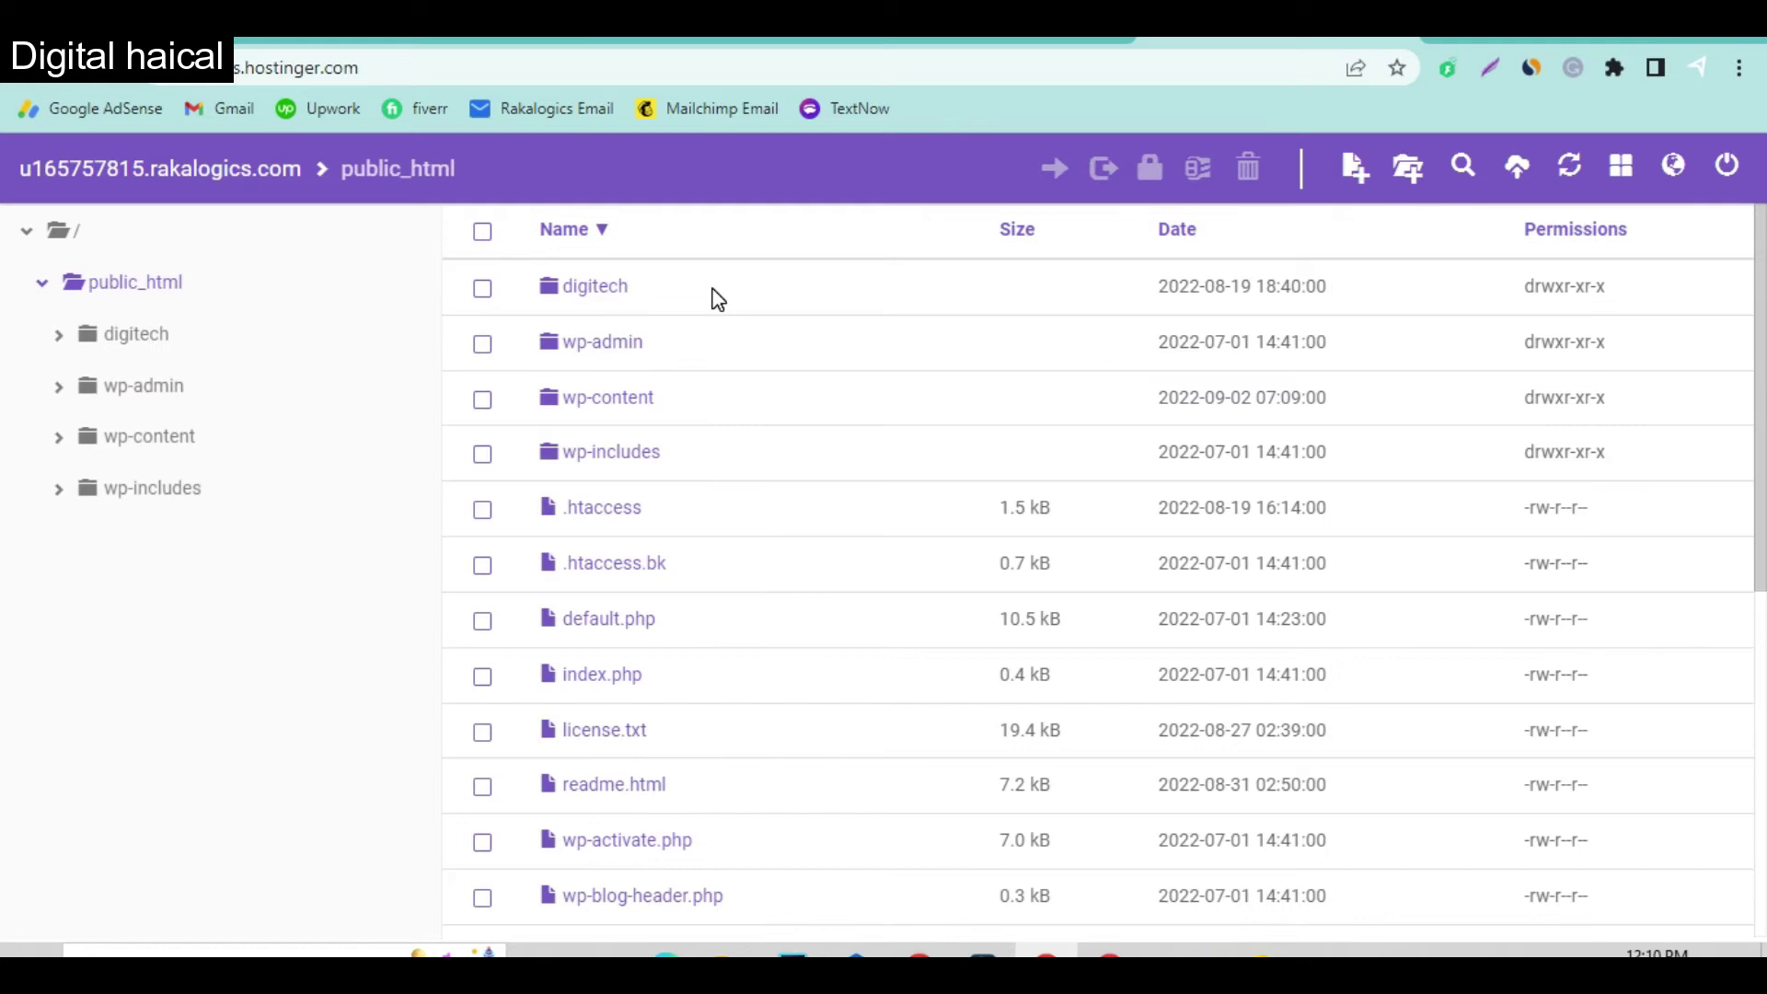
double_click(733, 410)
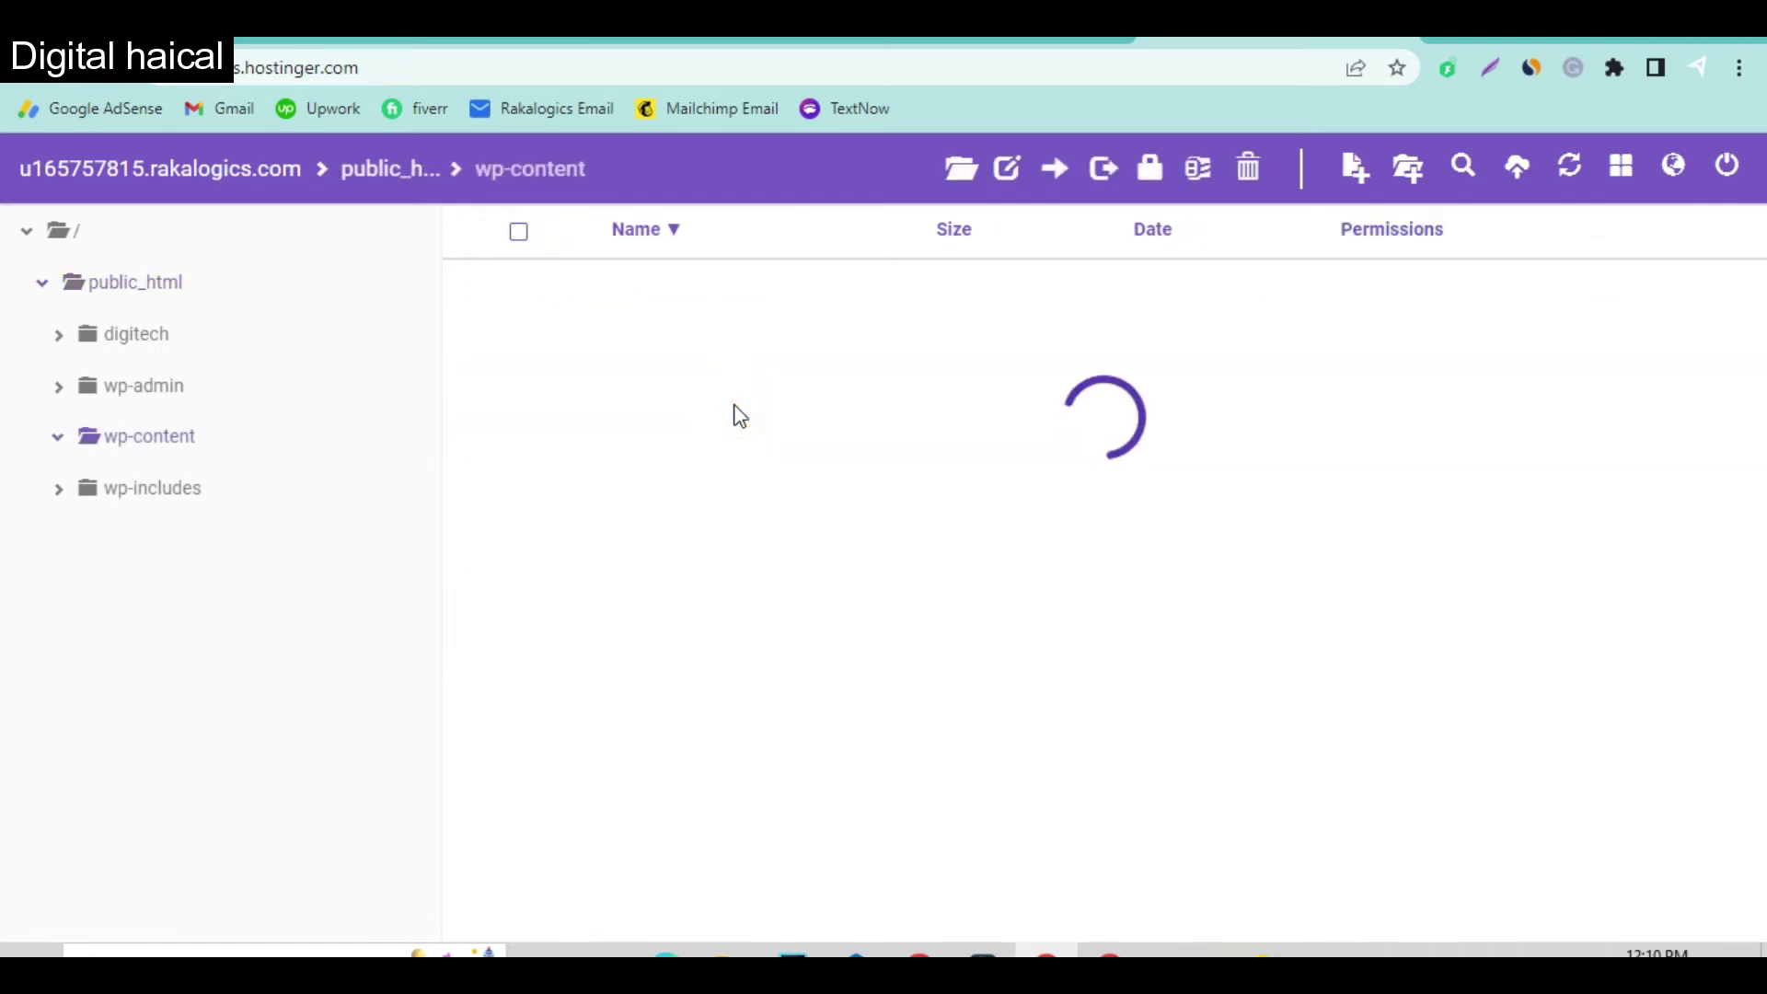
double_click(727, 419)
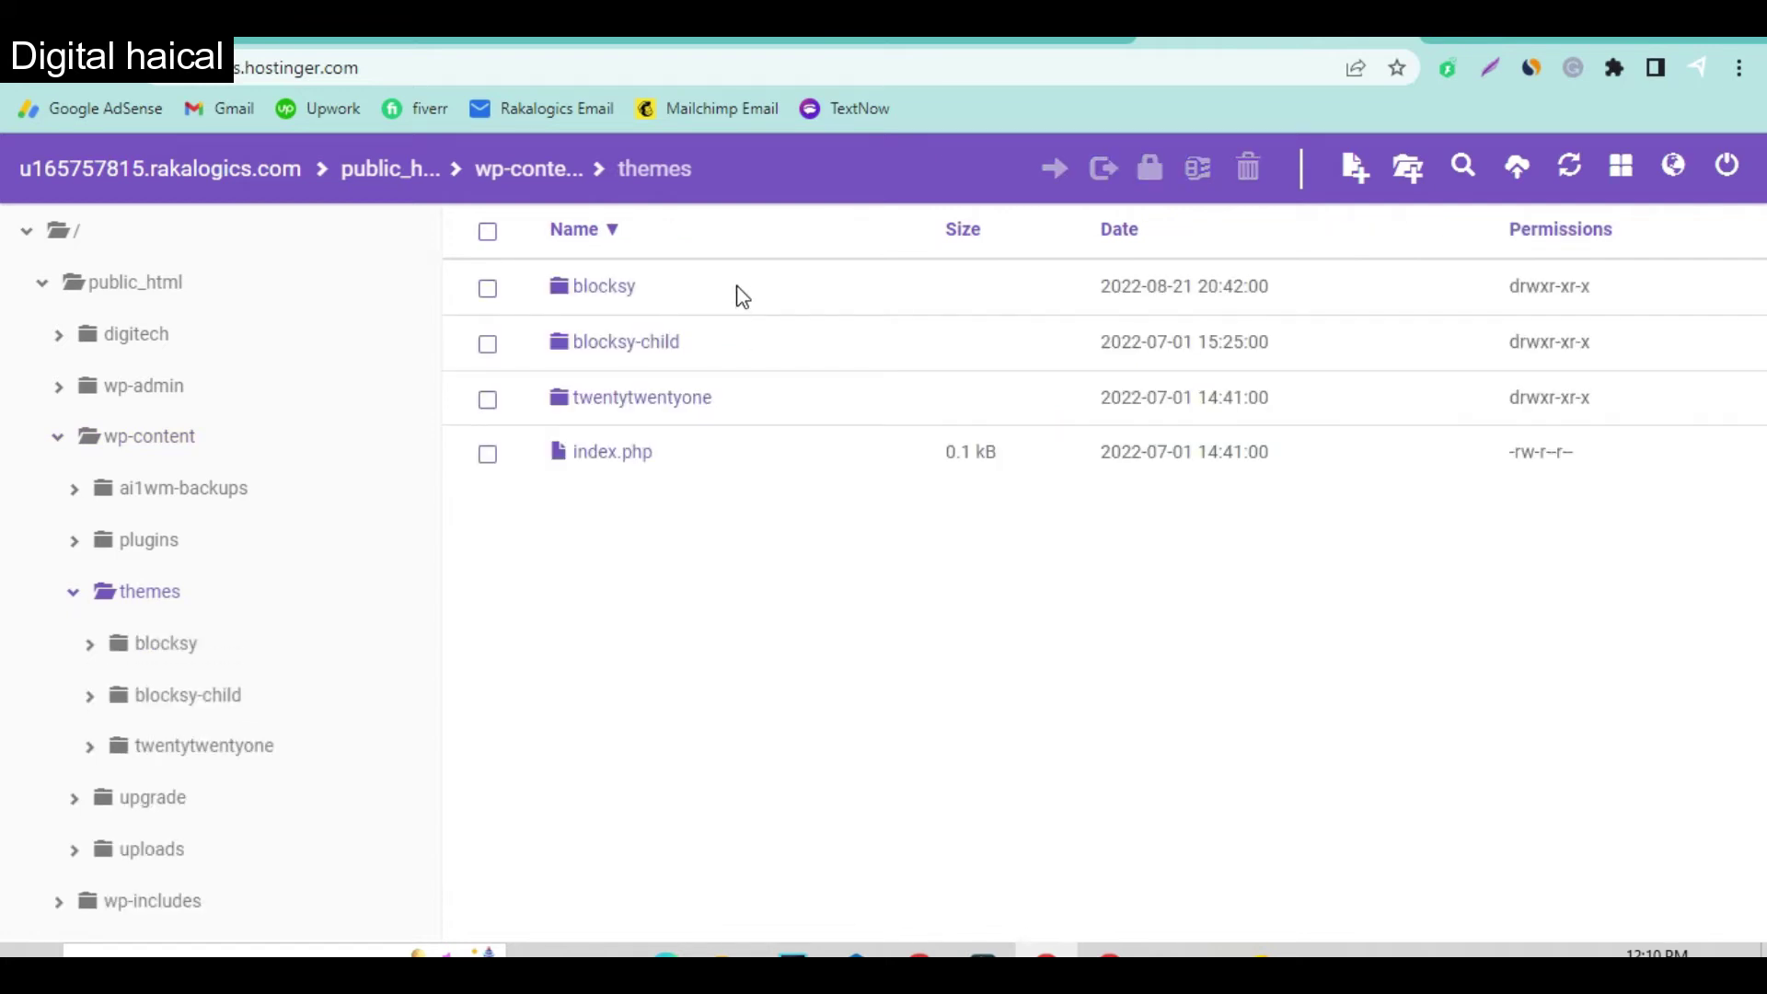
double_click(743, 296)
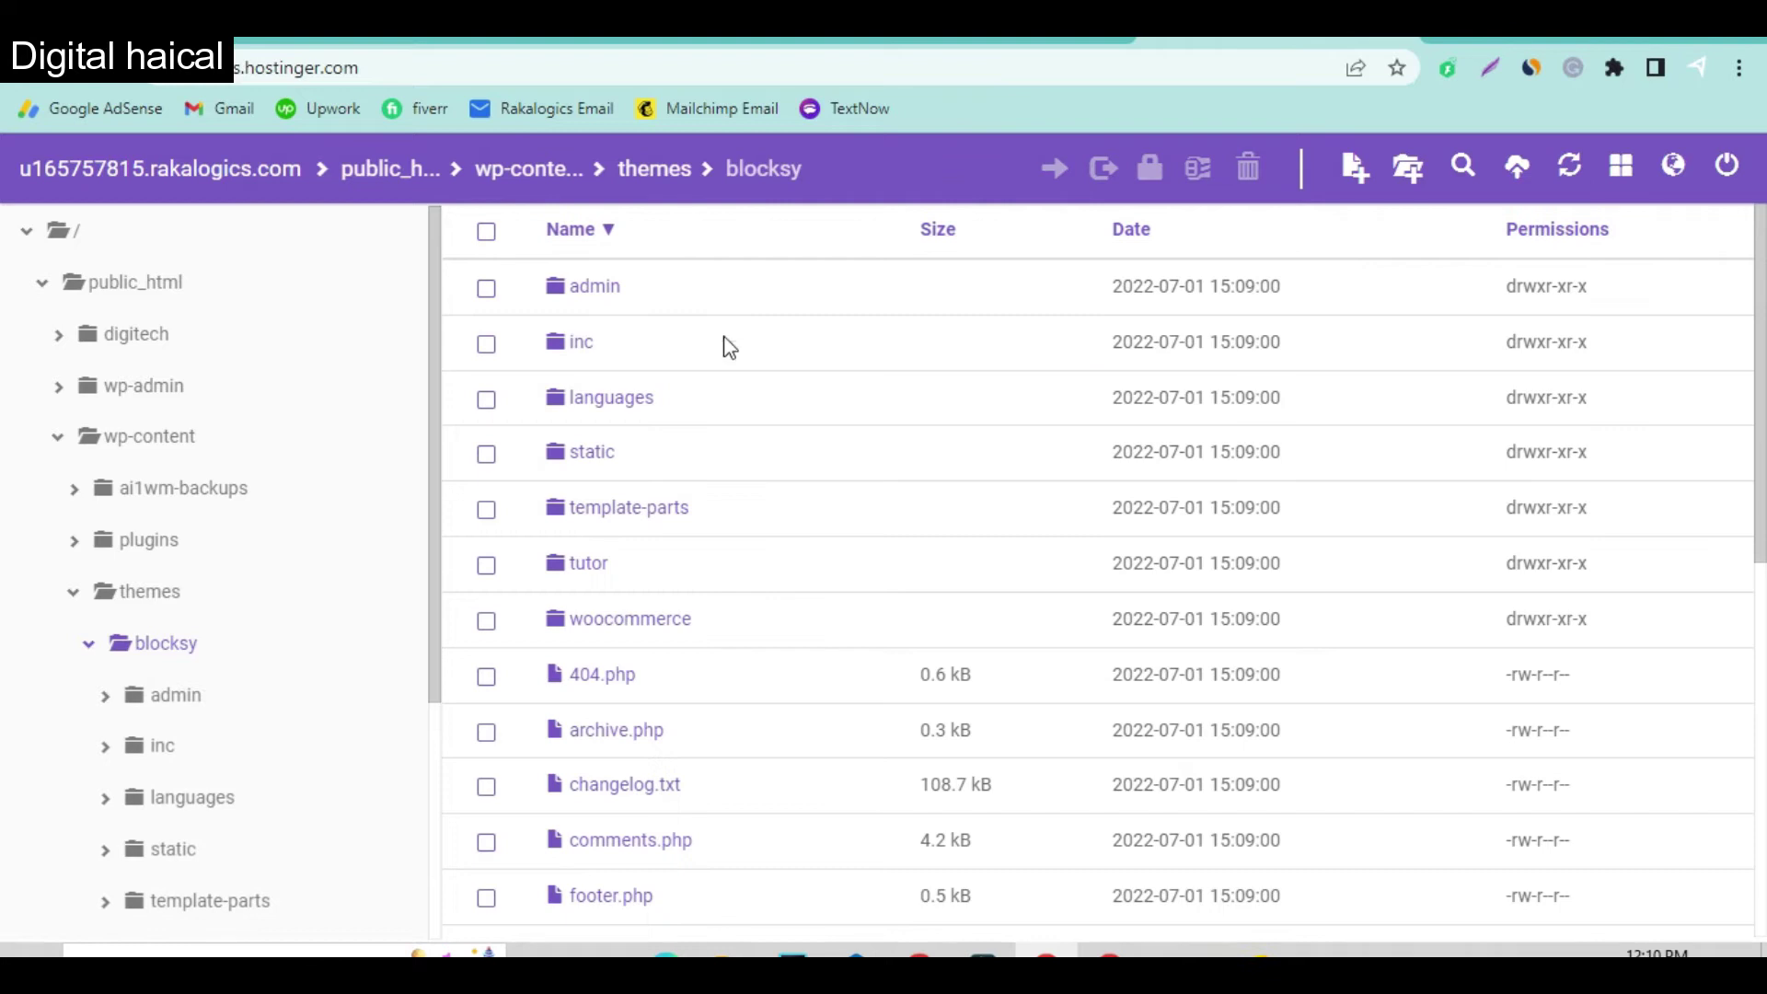
scroll(715, 592, "down", 4)
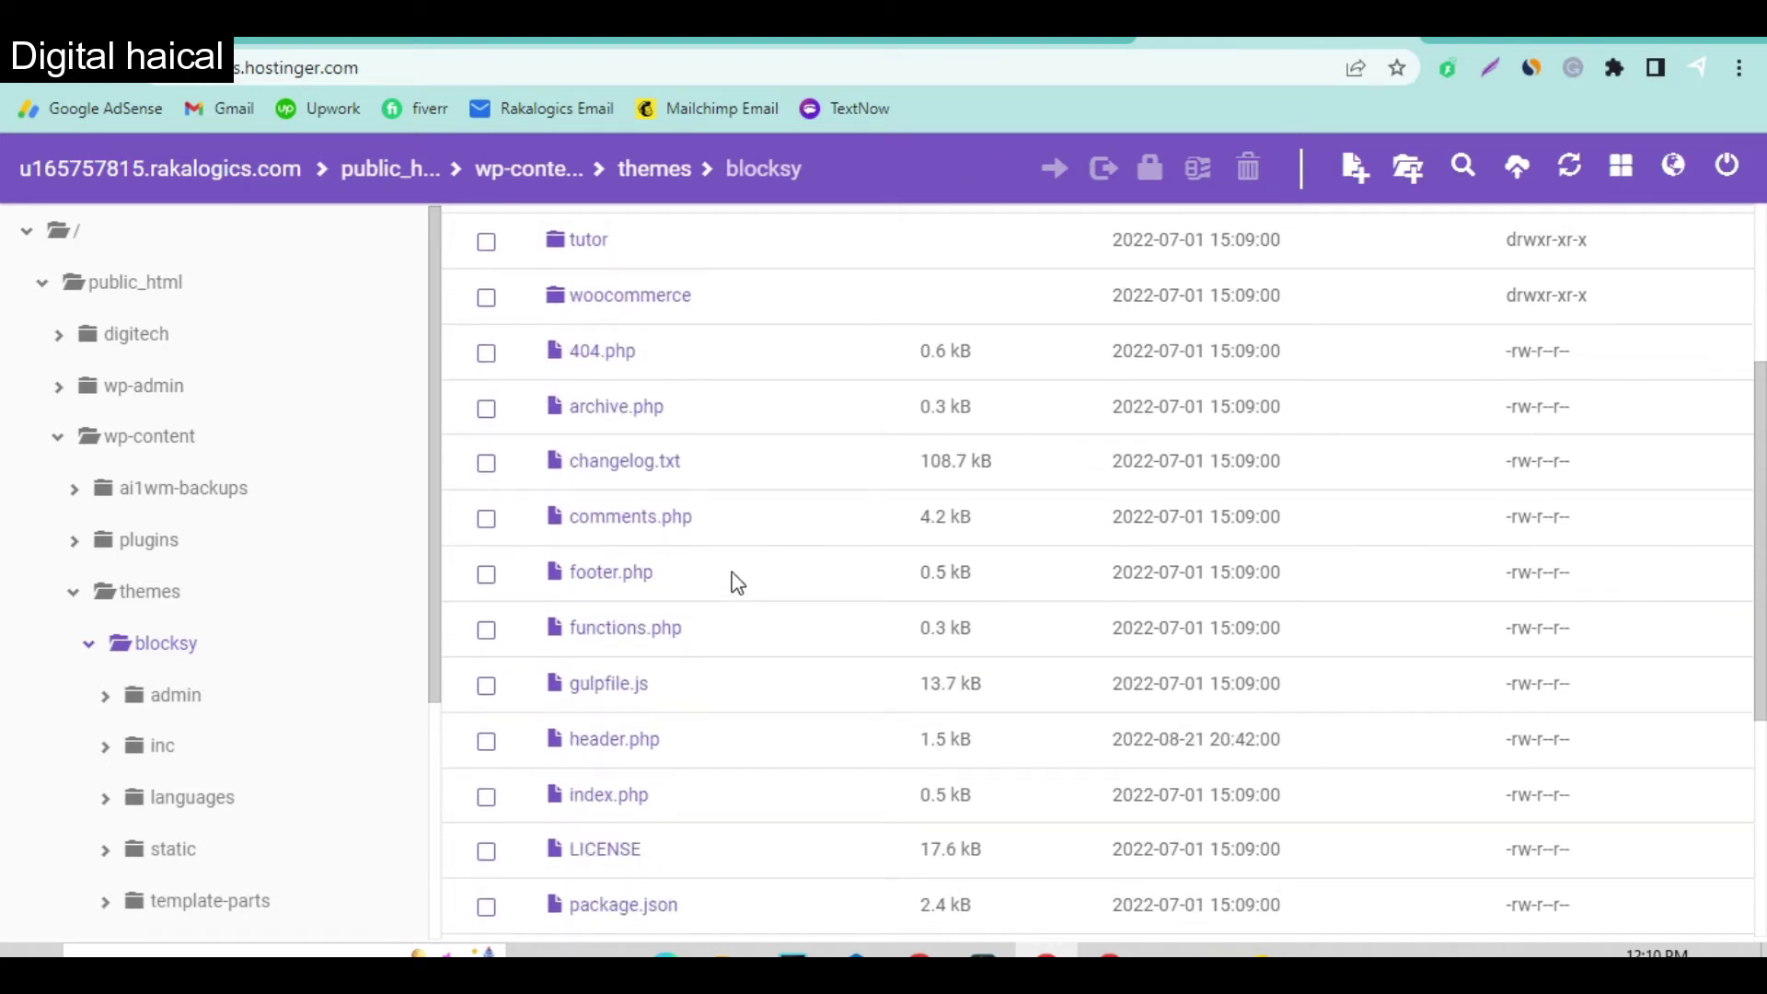
right_click(694, 738)
left_click(797, 552)
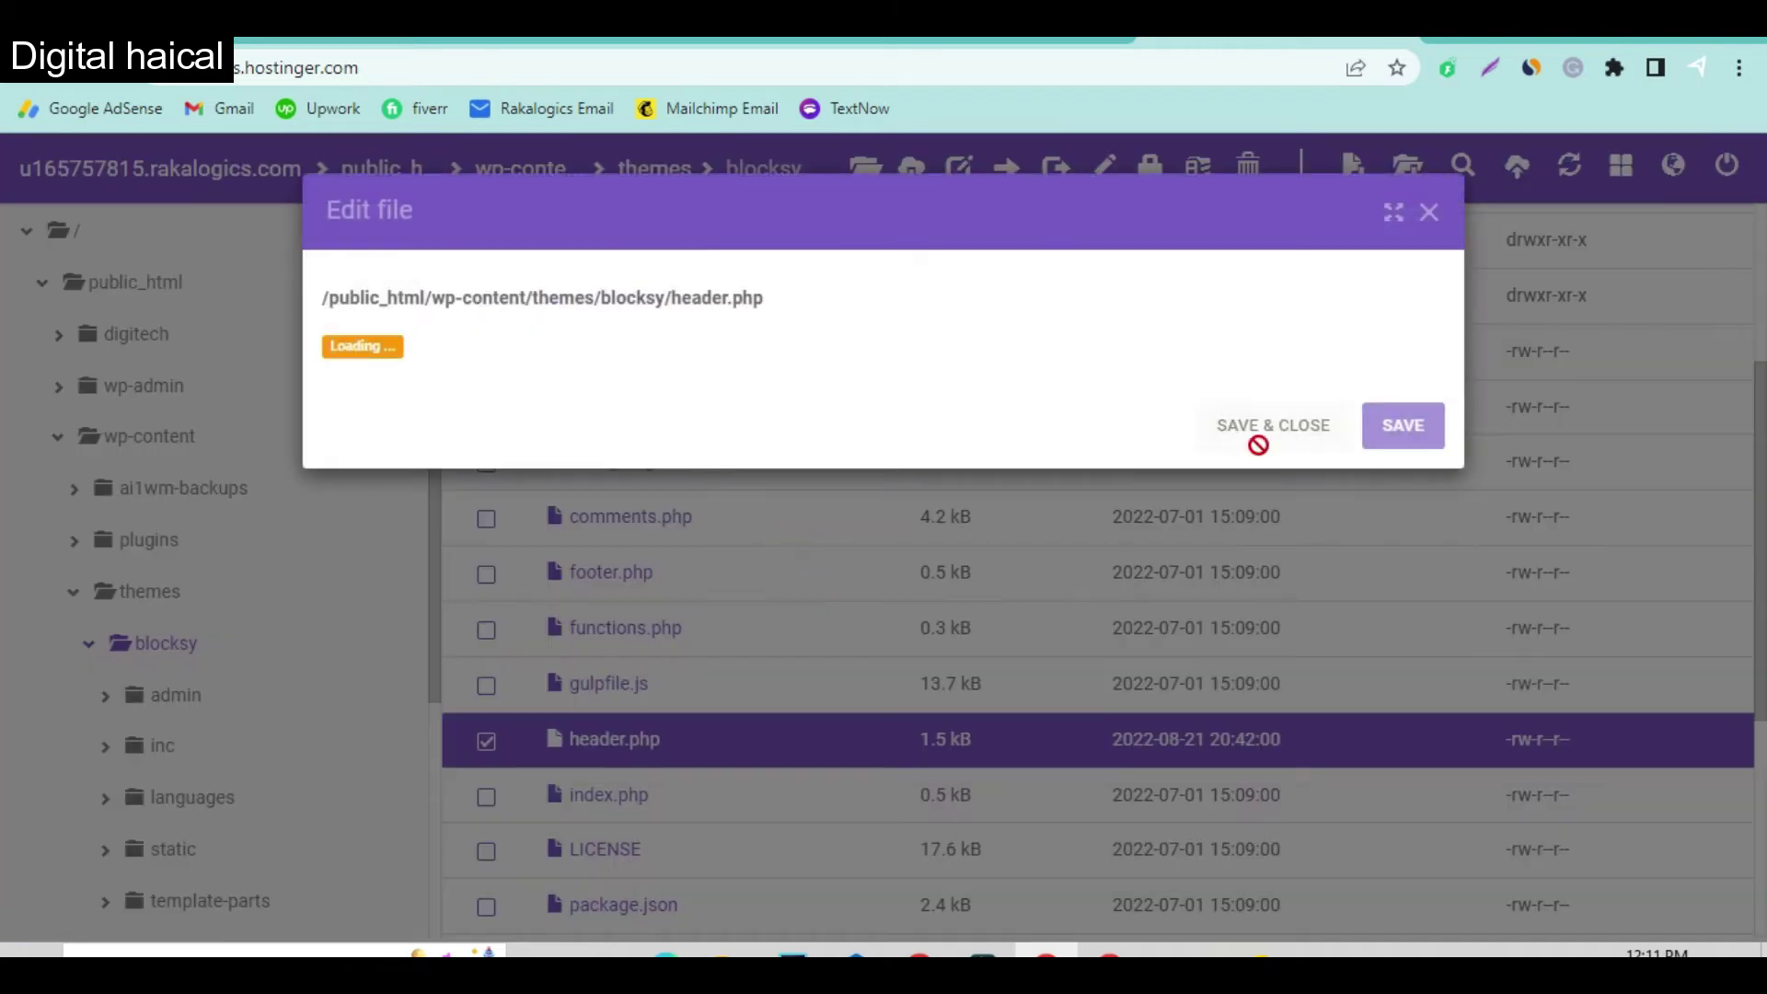
Locate the head section of header.php by searching the file for <head>
scroll(852, 637, "down", 3)
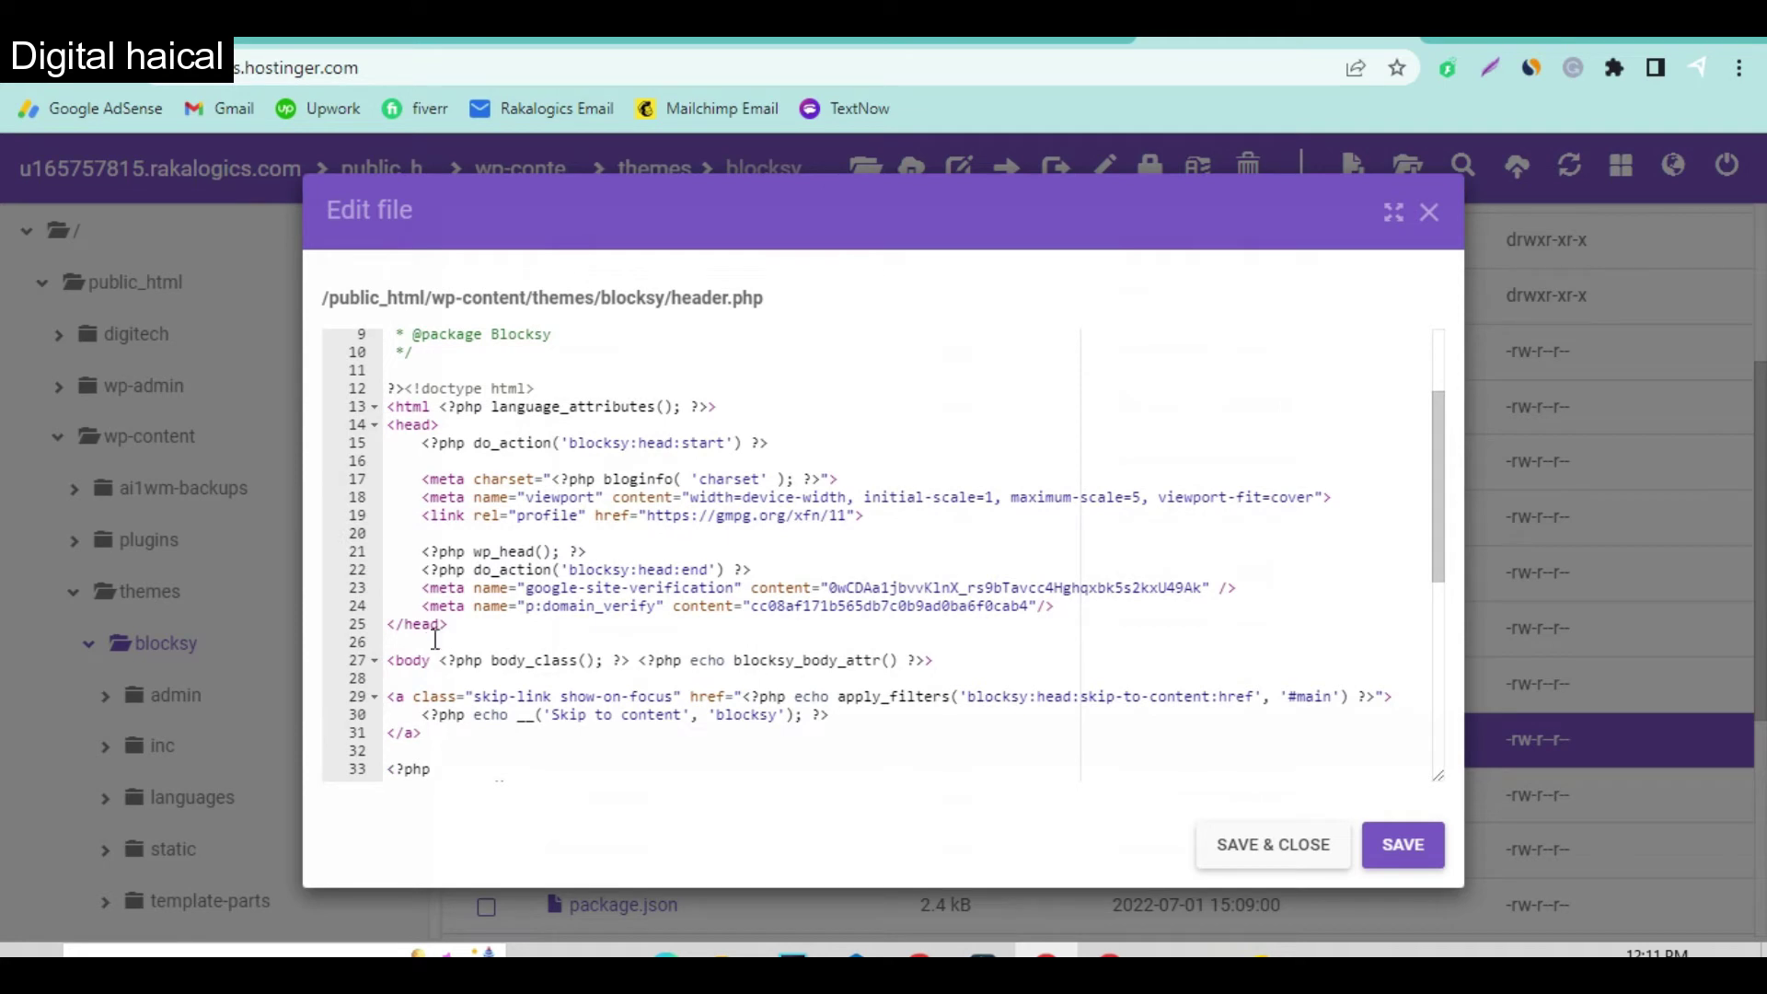
left_click_drag(466, 623, 385, 624)
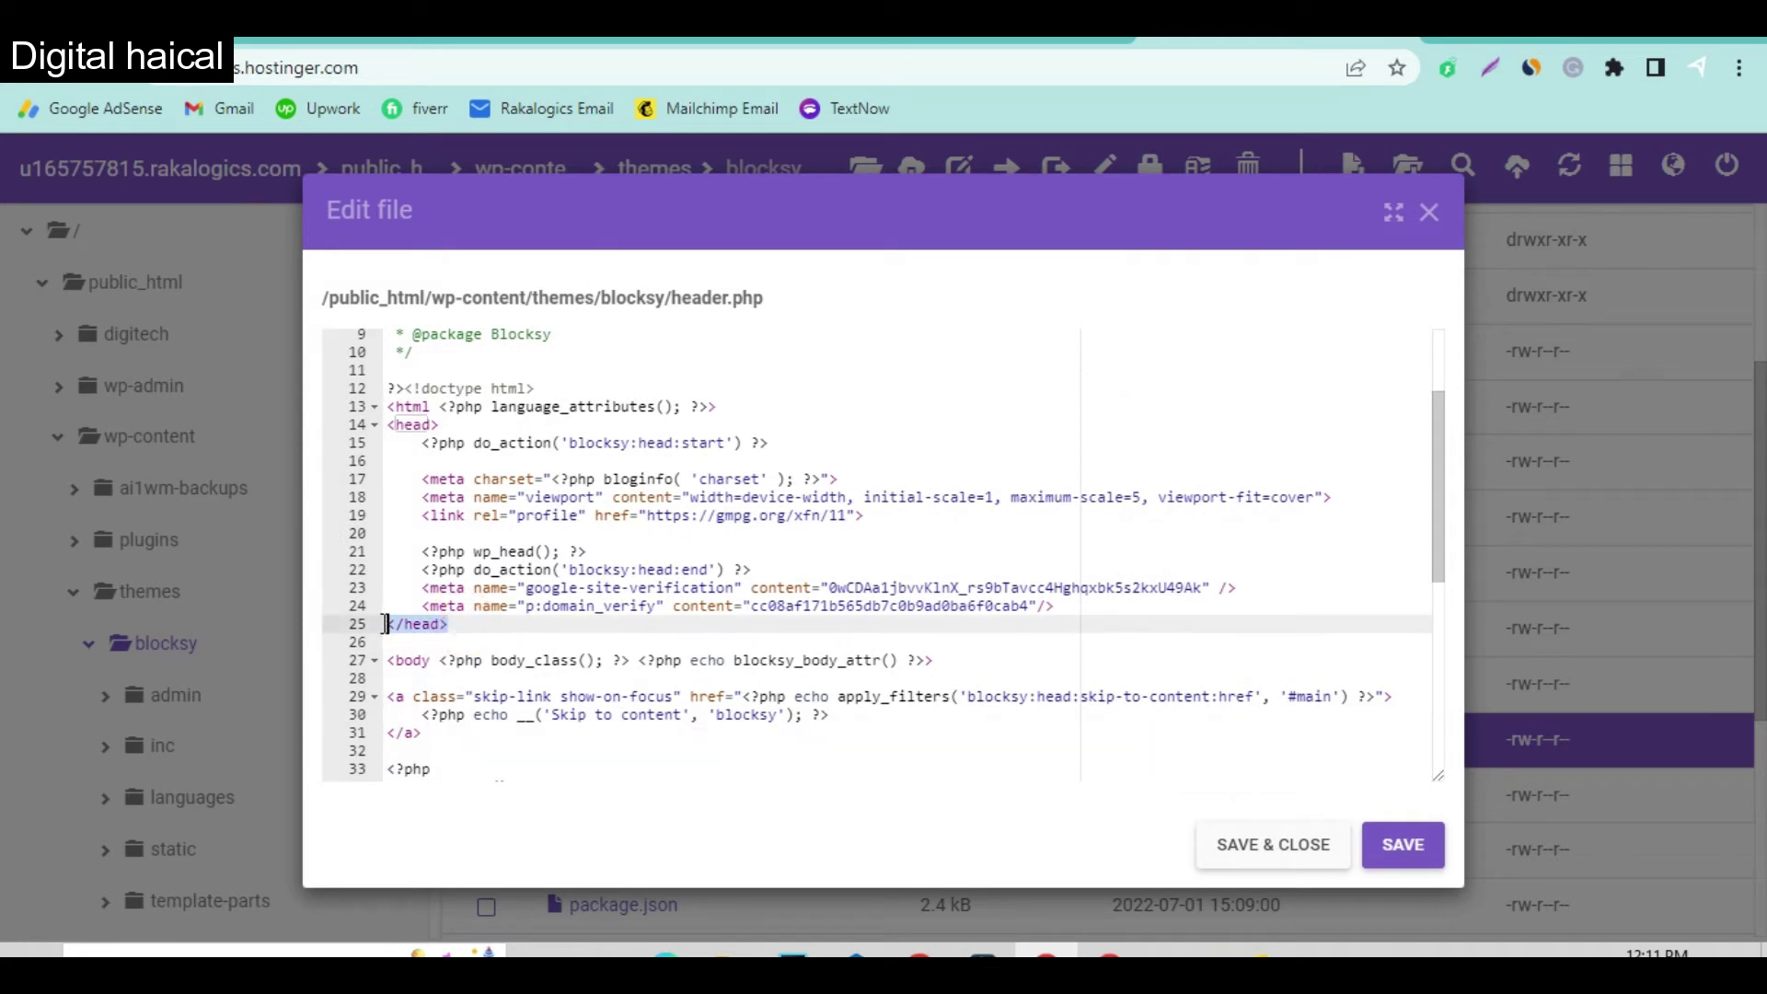
left_click(406, 428)
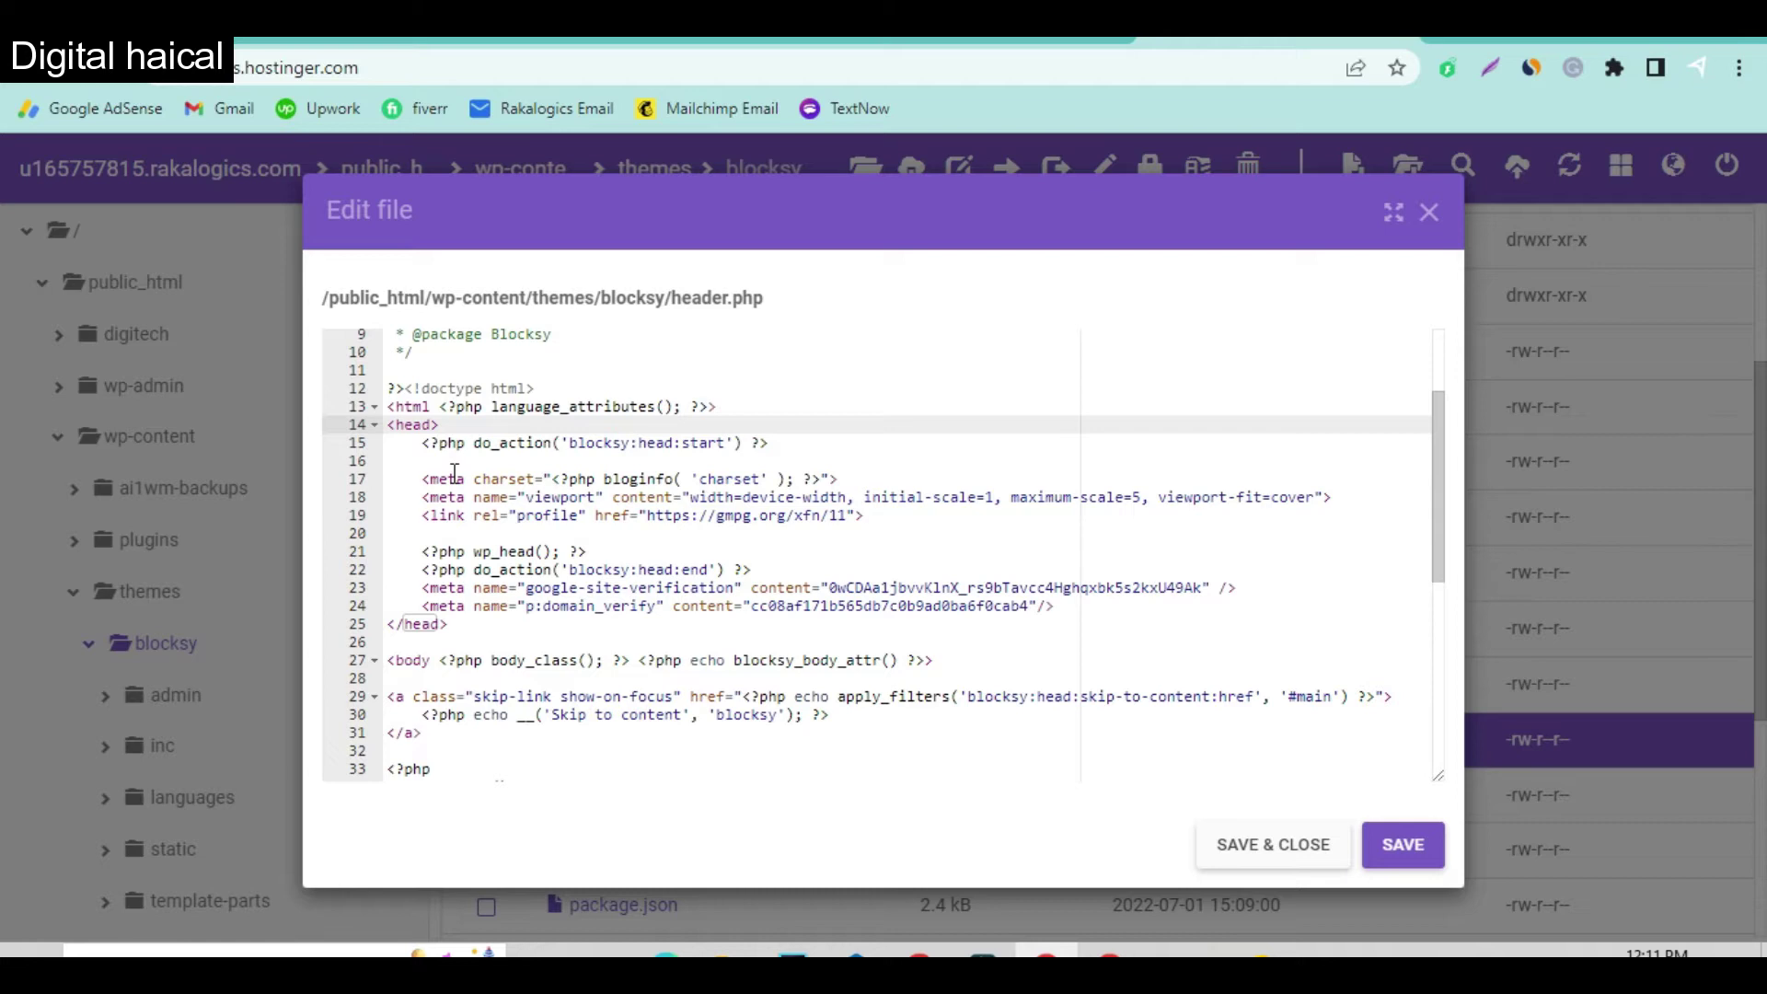
key("ctrl+f")
type("<head>")
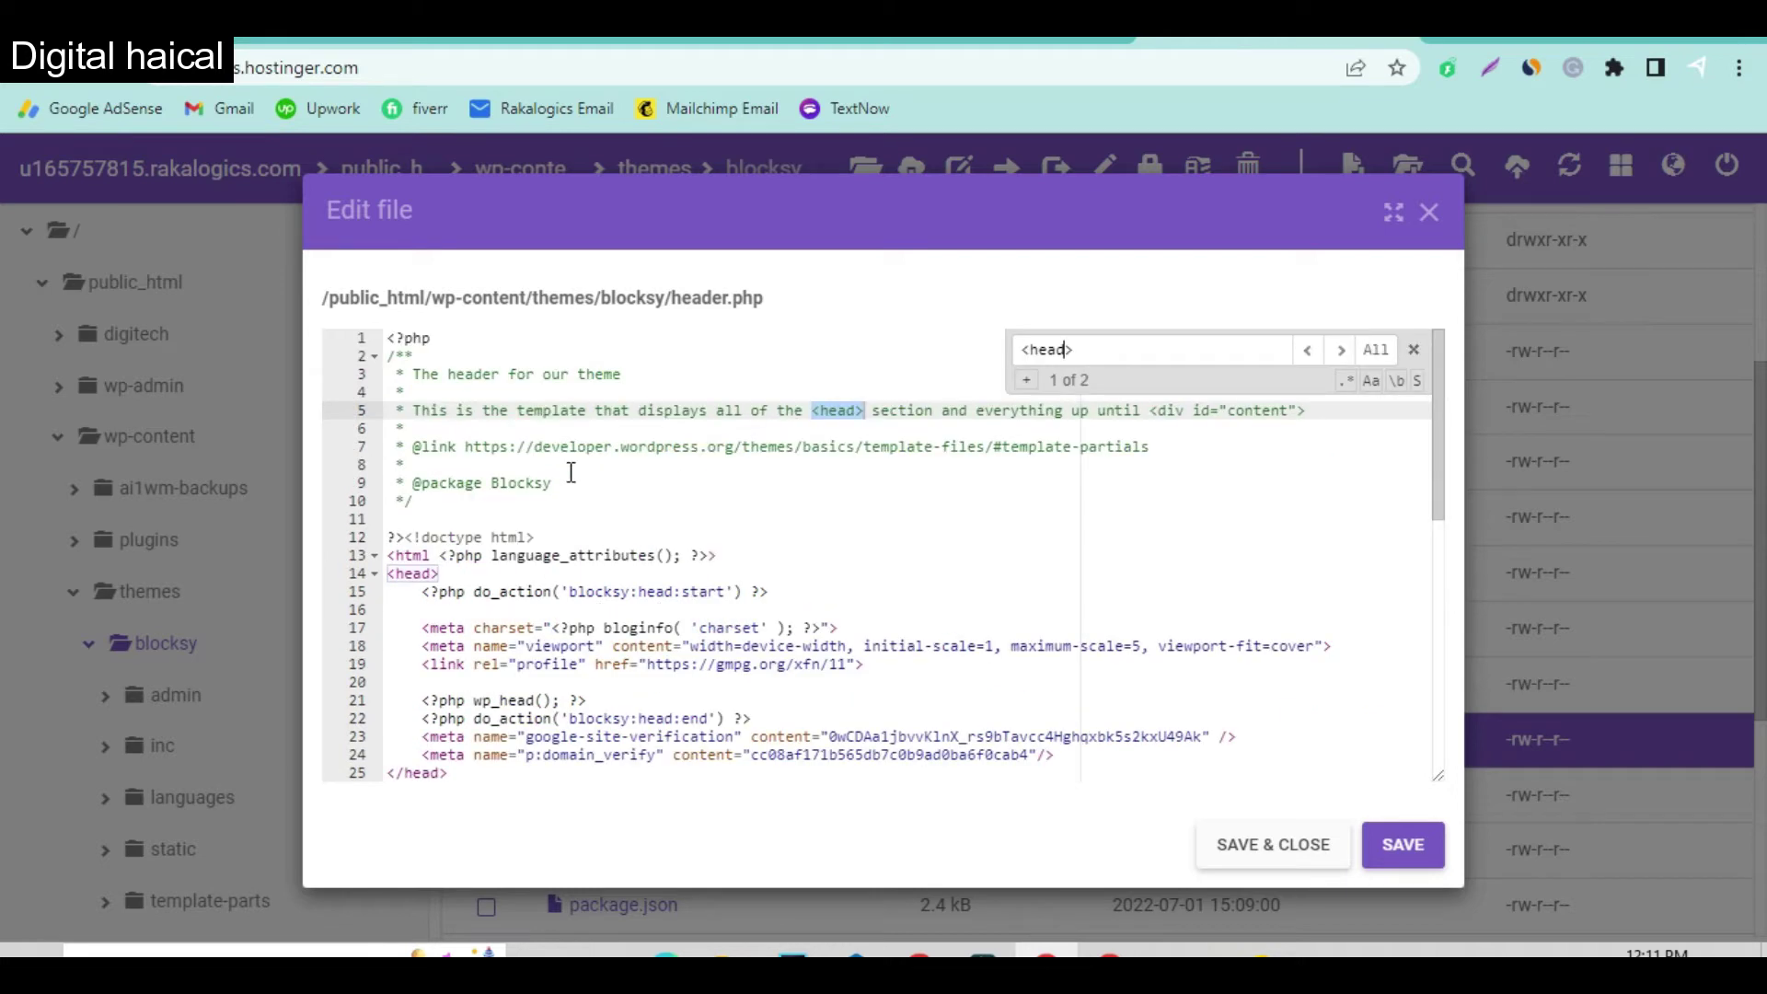
key("Return")
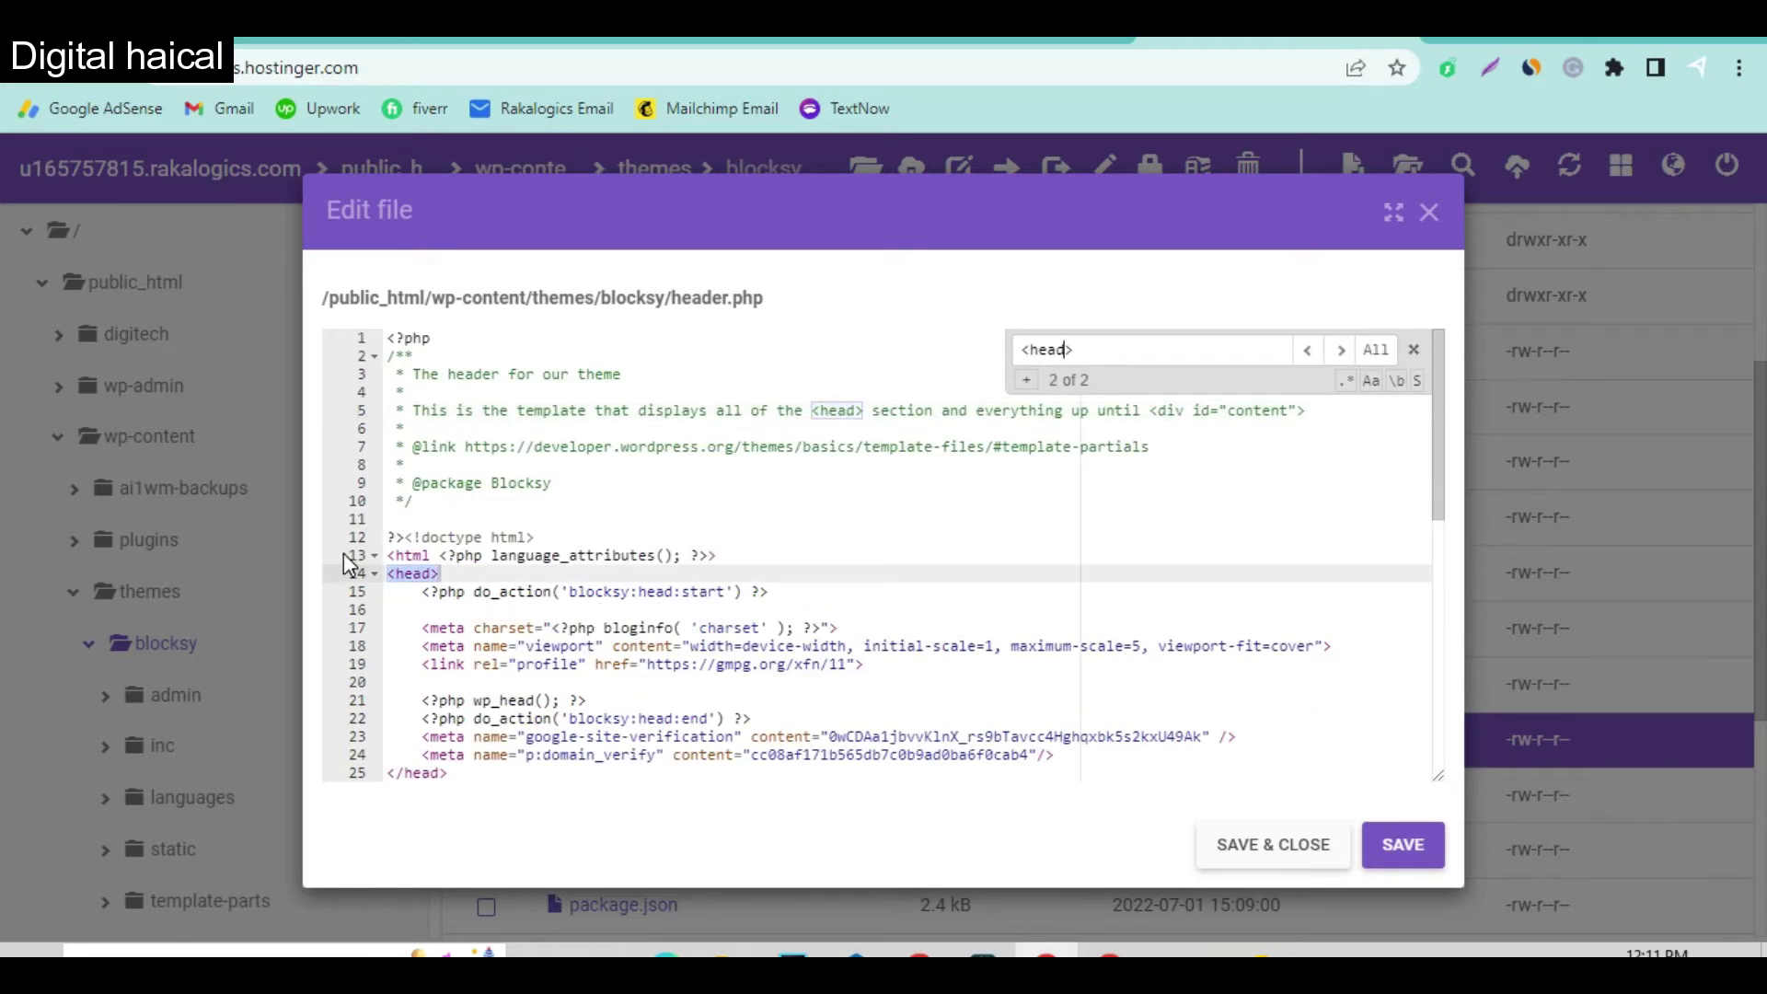
Insert the copied Meta Pixel code on a new line directly above the closing </head> tag in header.php, and save and close the file
scroll(587, 634, "down", 1)
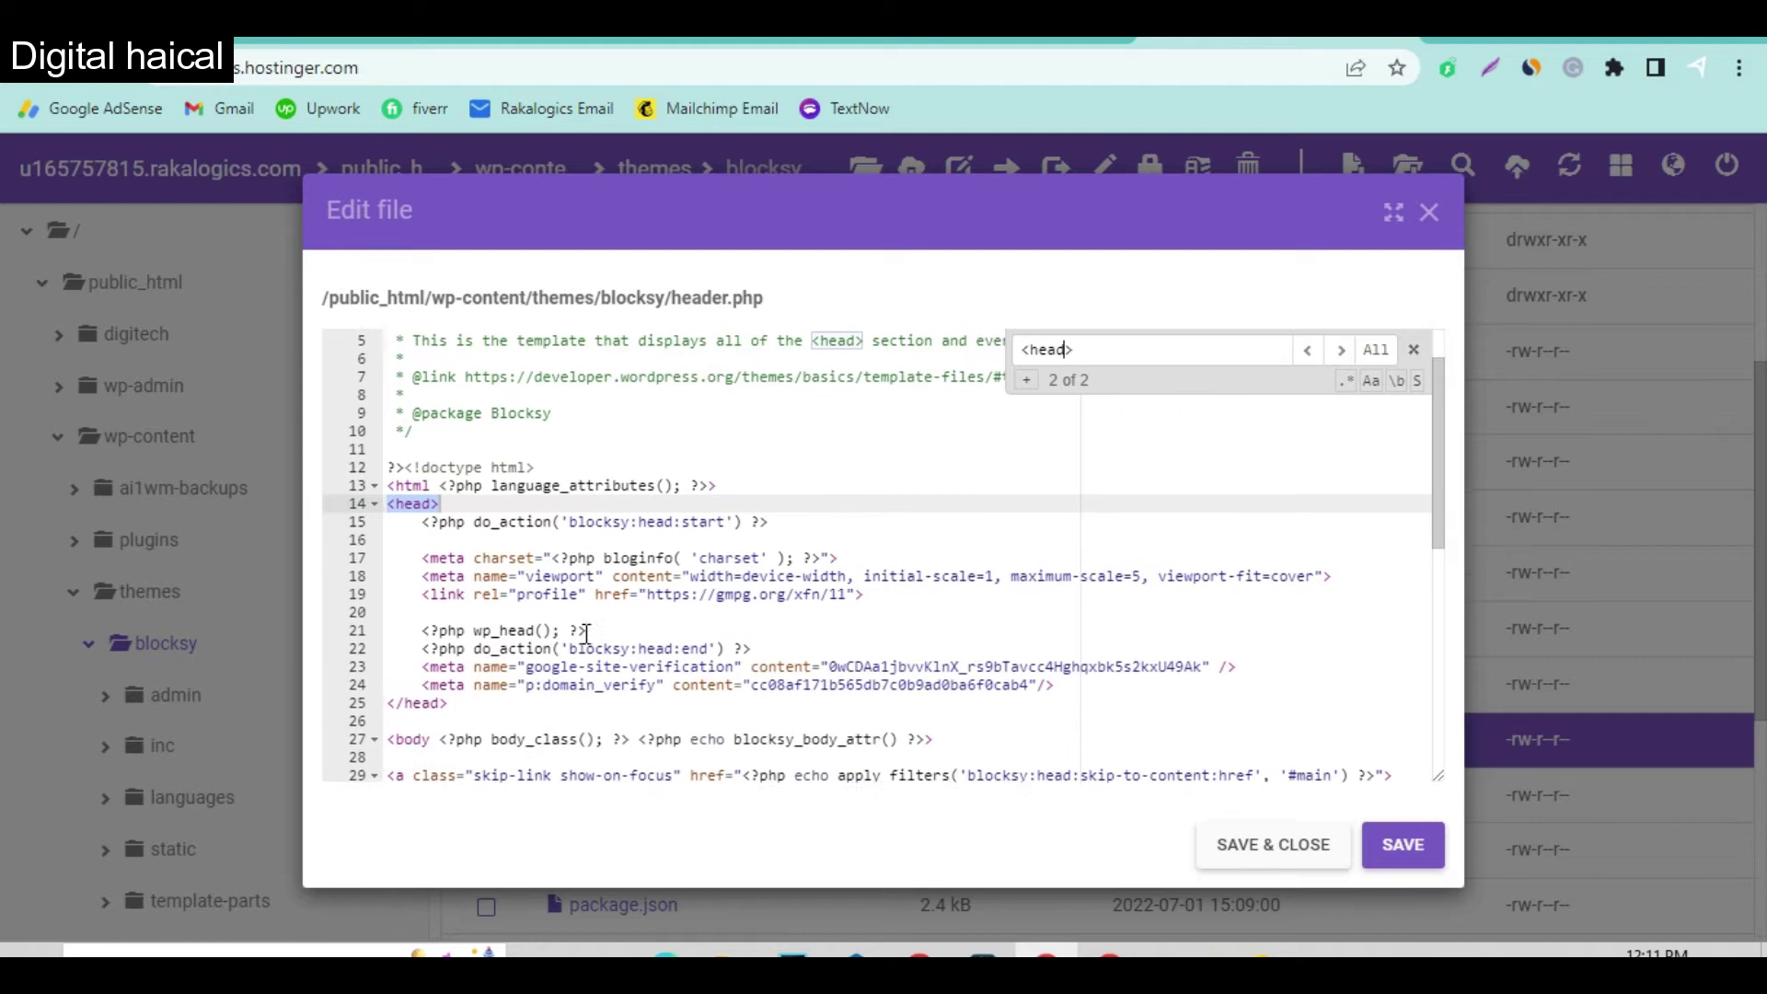
left_click(1139, 690)
key("Return")
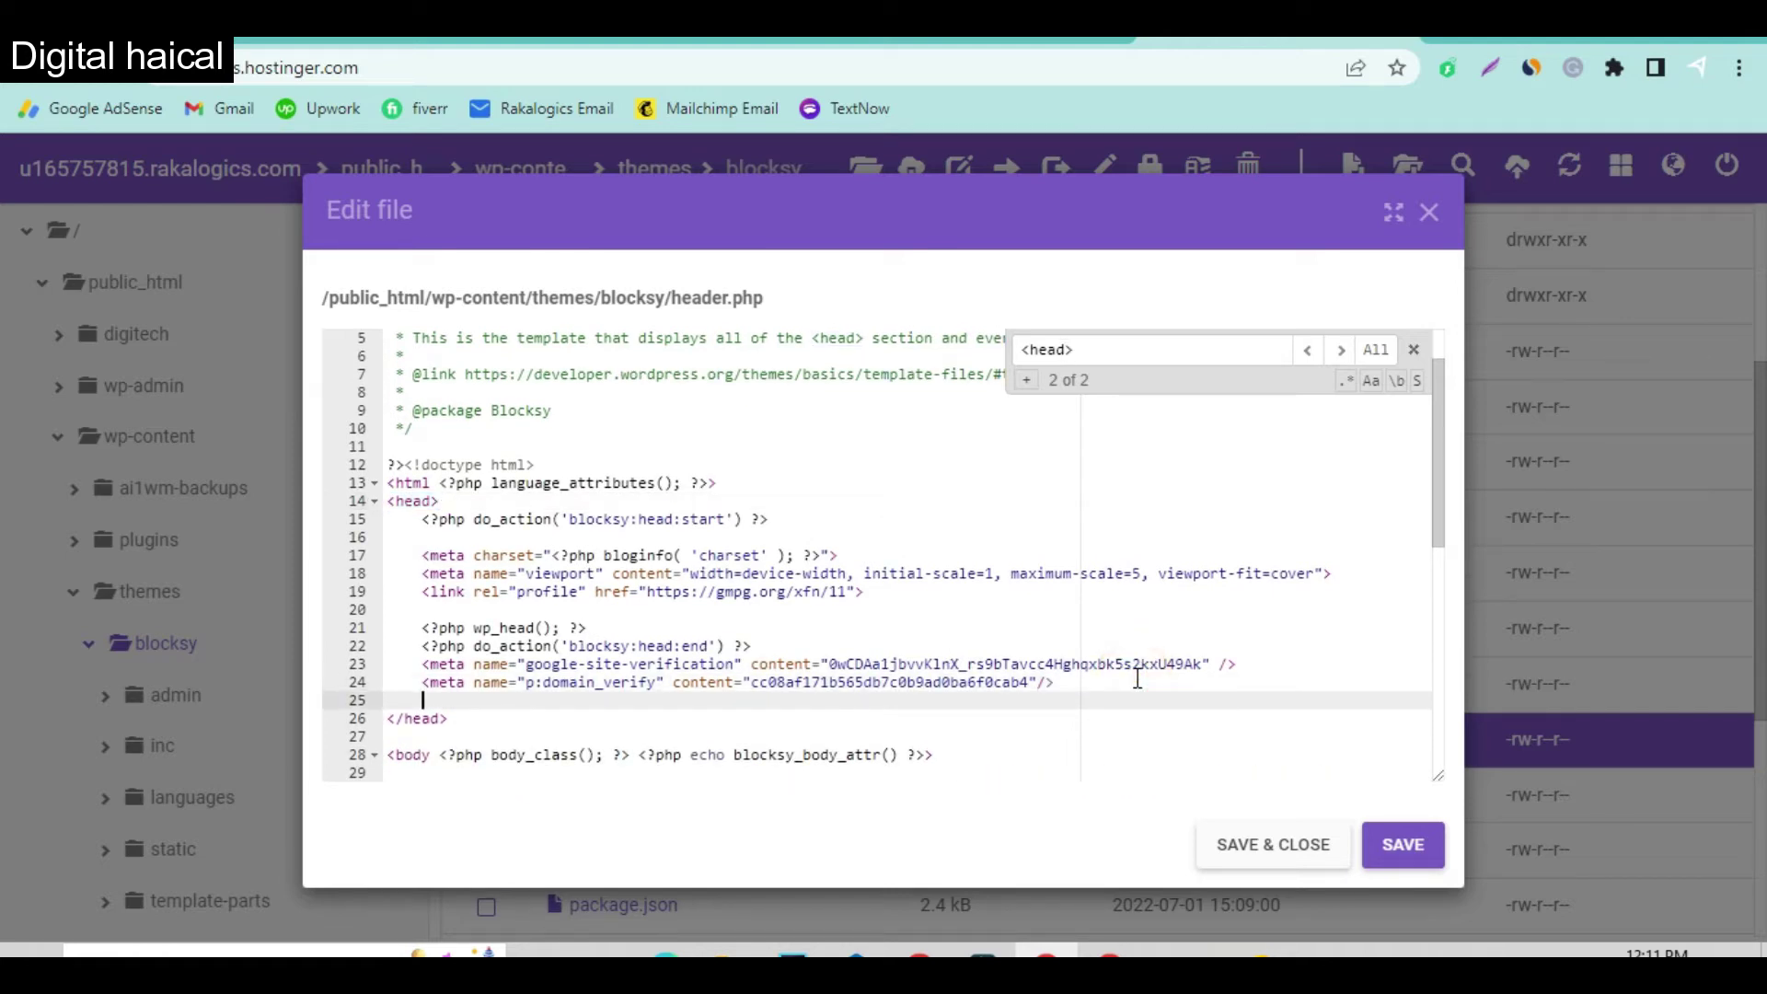
key("ctrl+v")
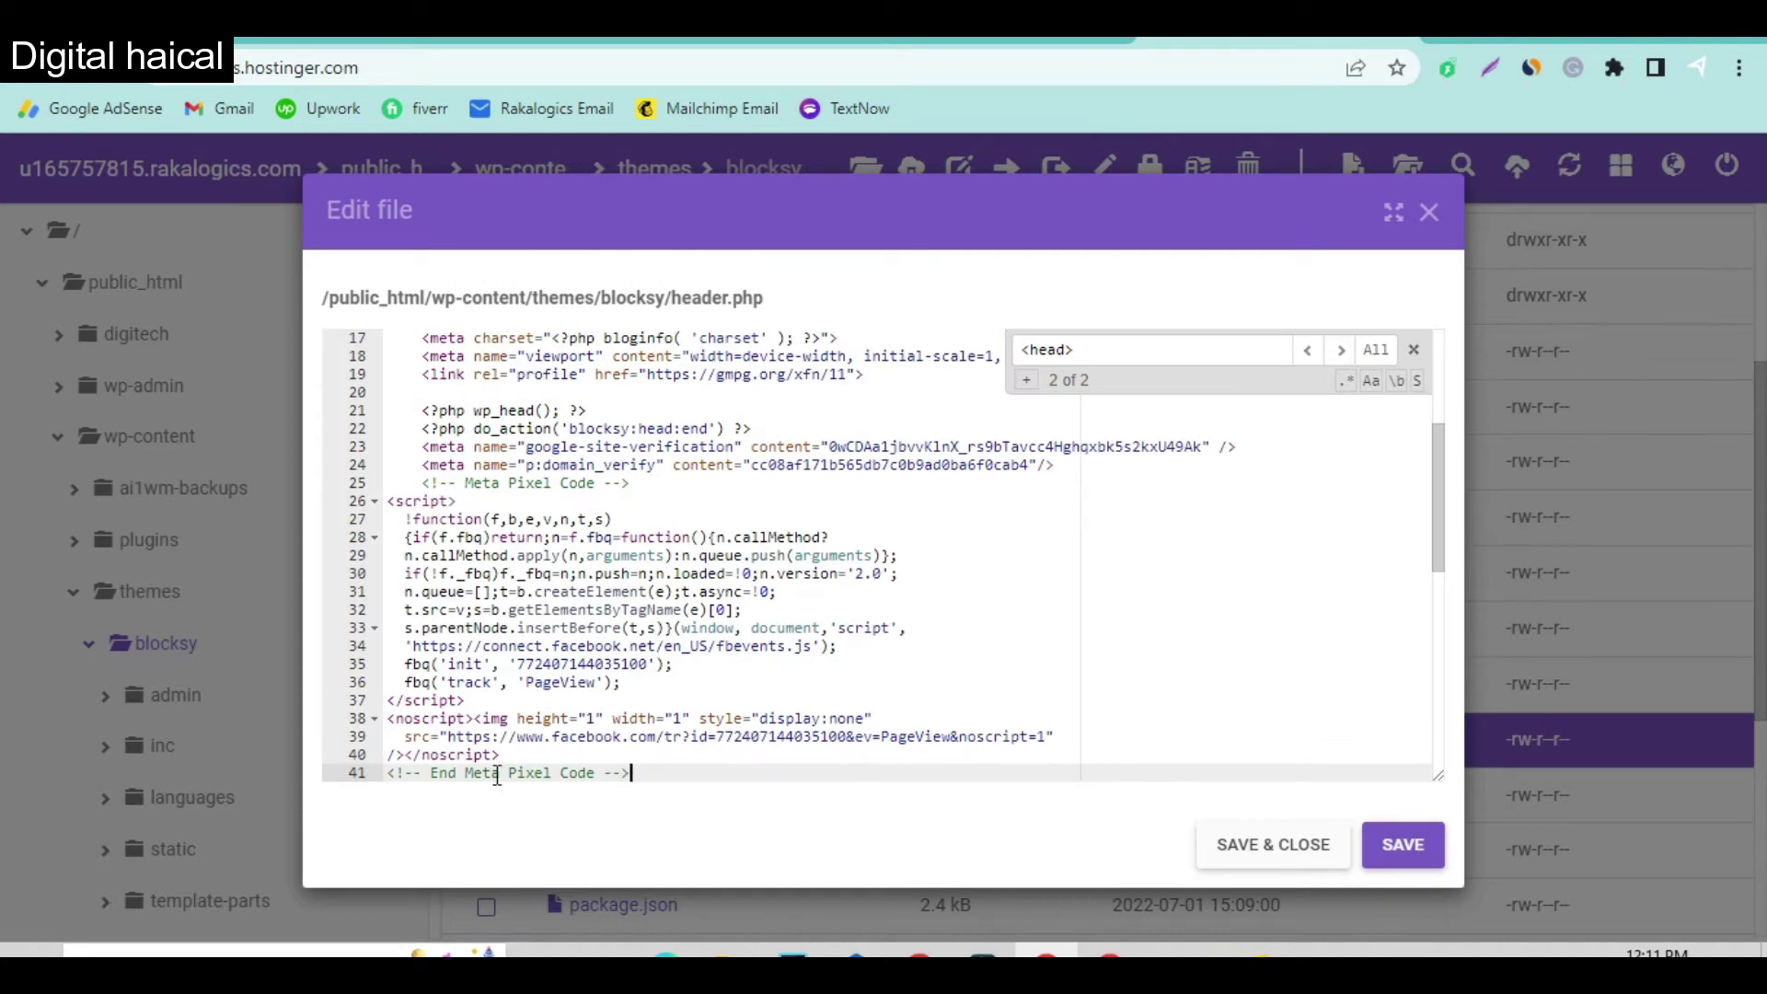
left_click_drag(497, 773, 540, 773)
scroll(552, 603, "up", 3)
scroll(552, 603, "up", 1)
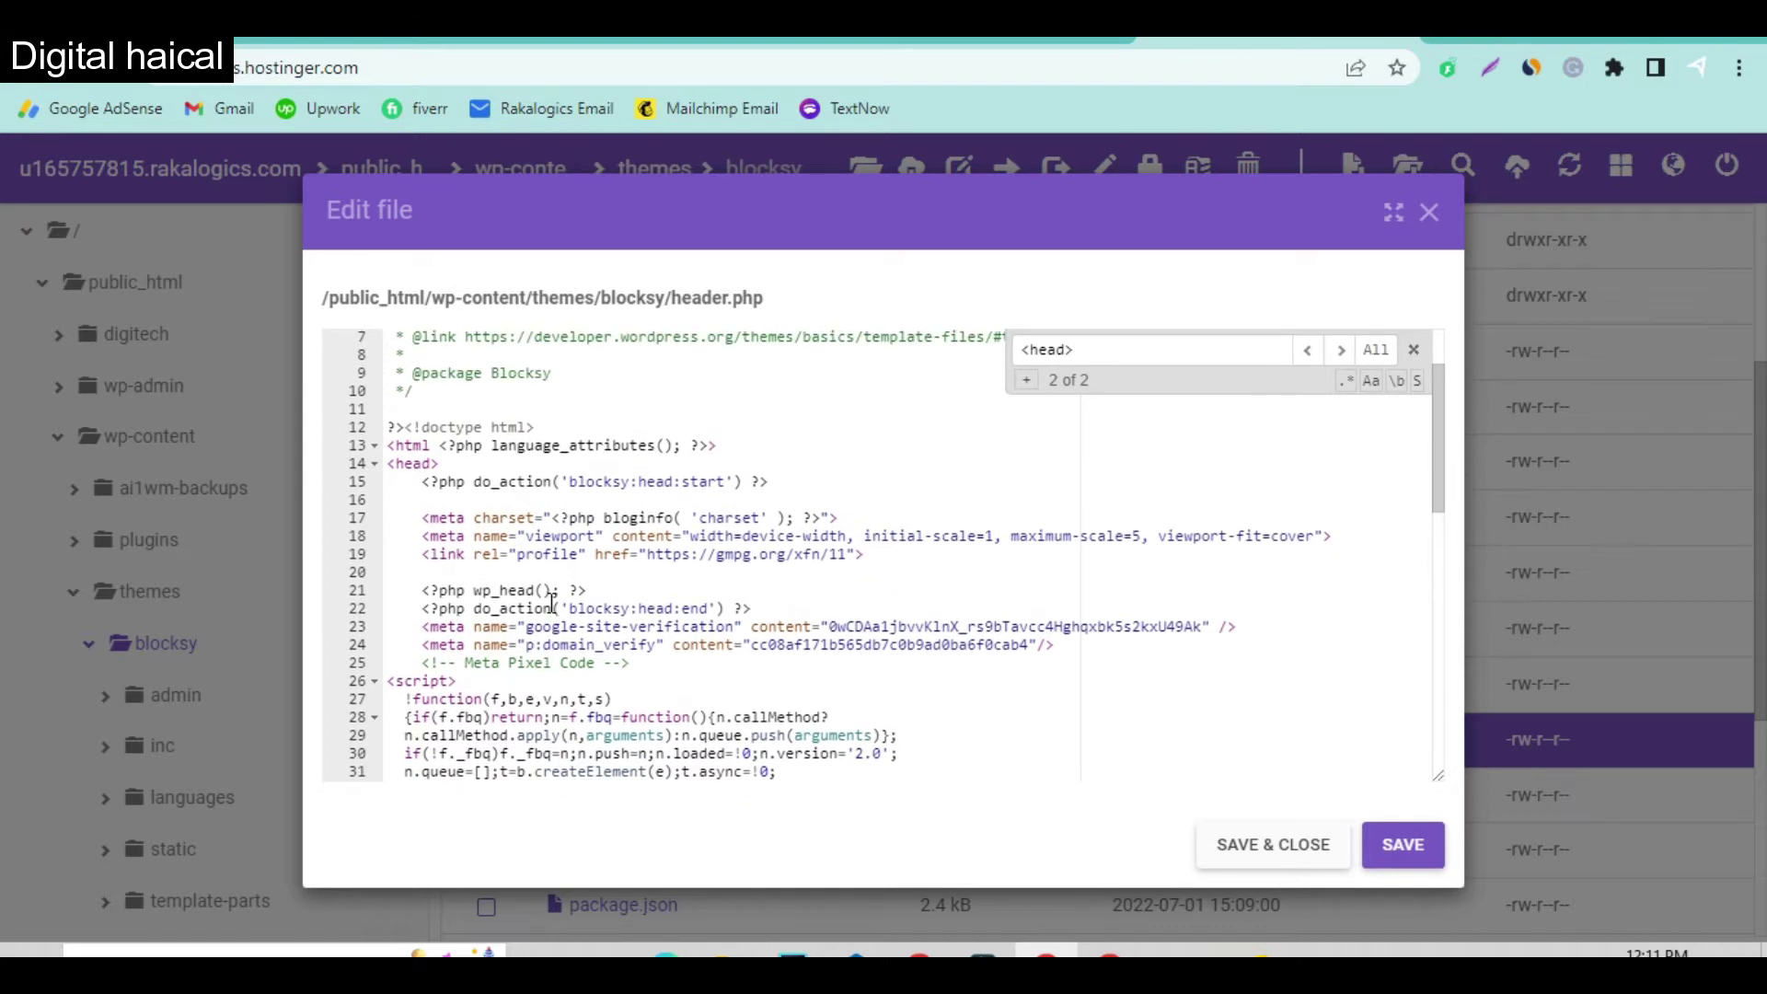
left_click_drag(518, 665, 590, 663)
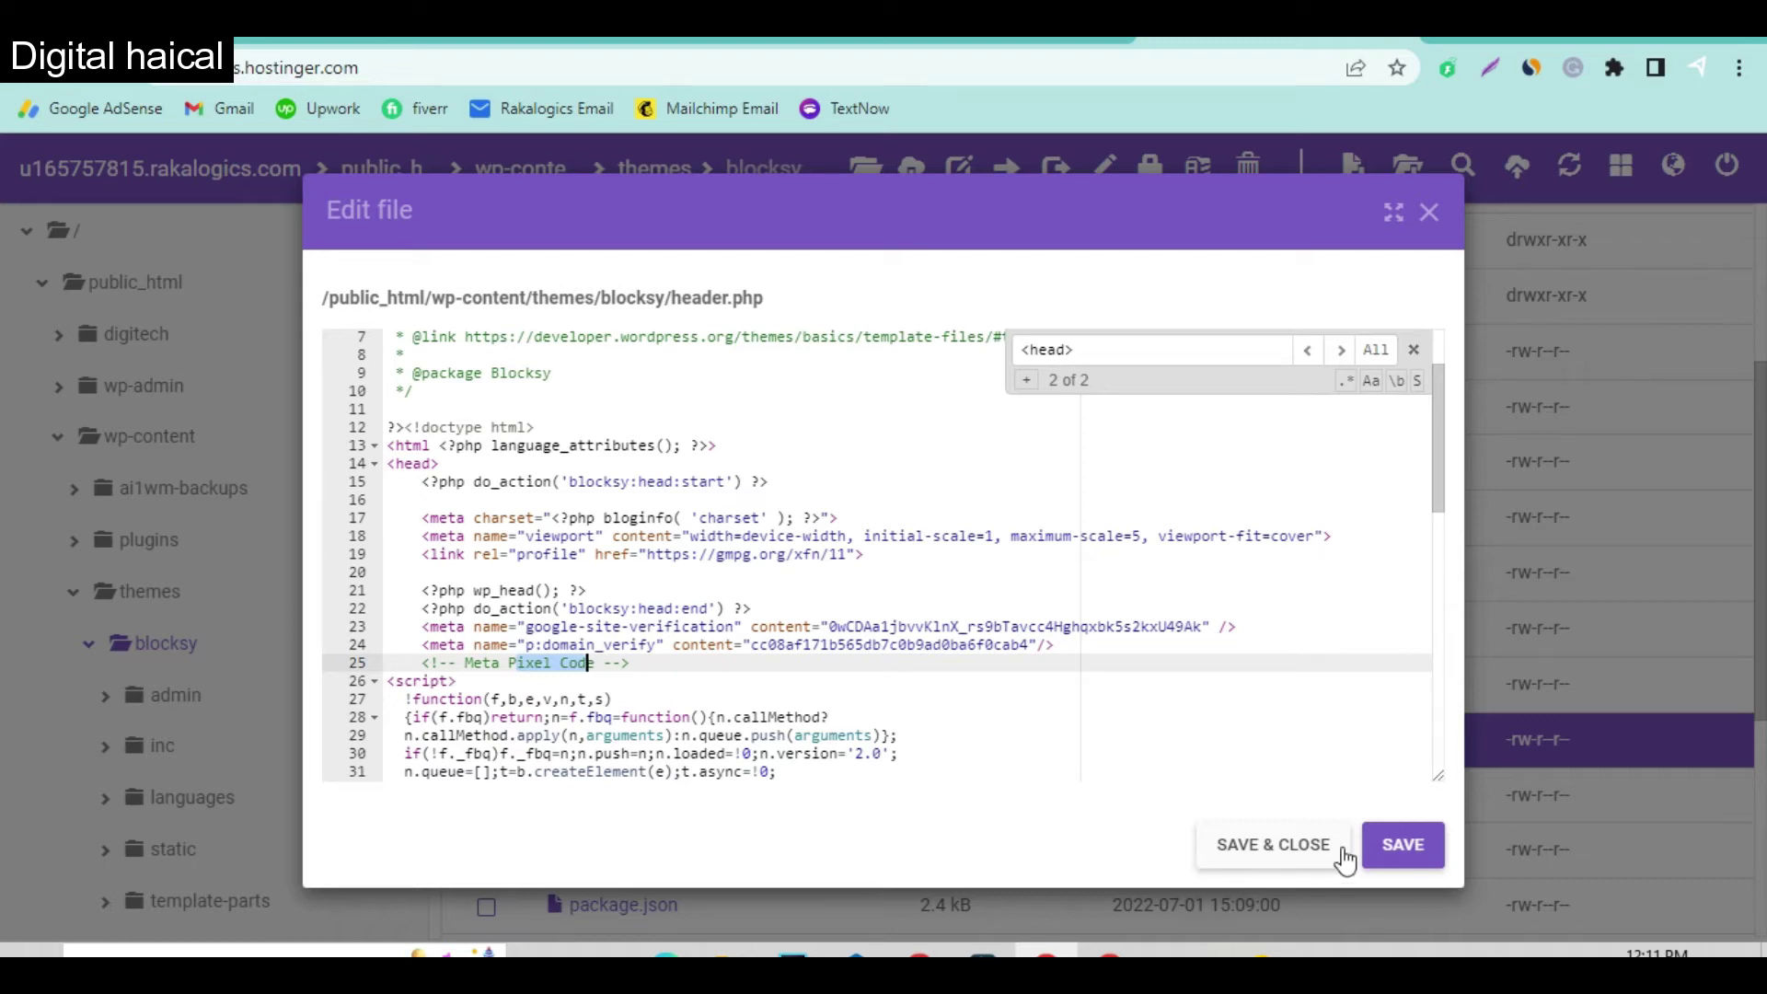
left_click(1289, 849)
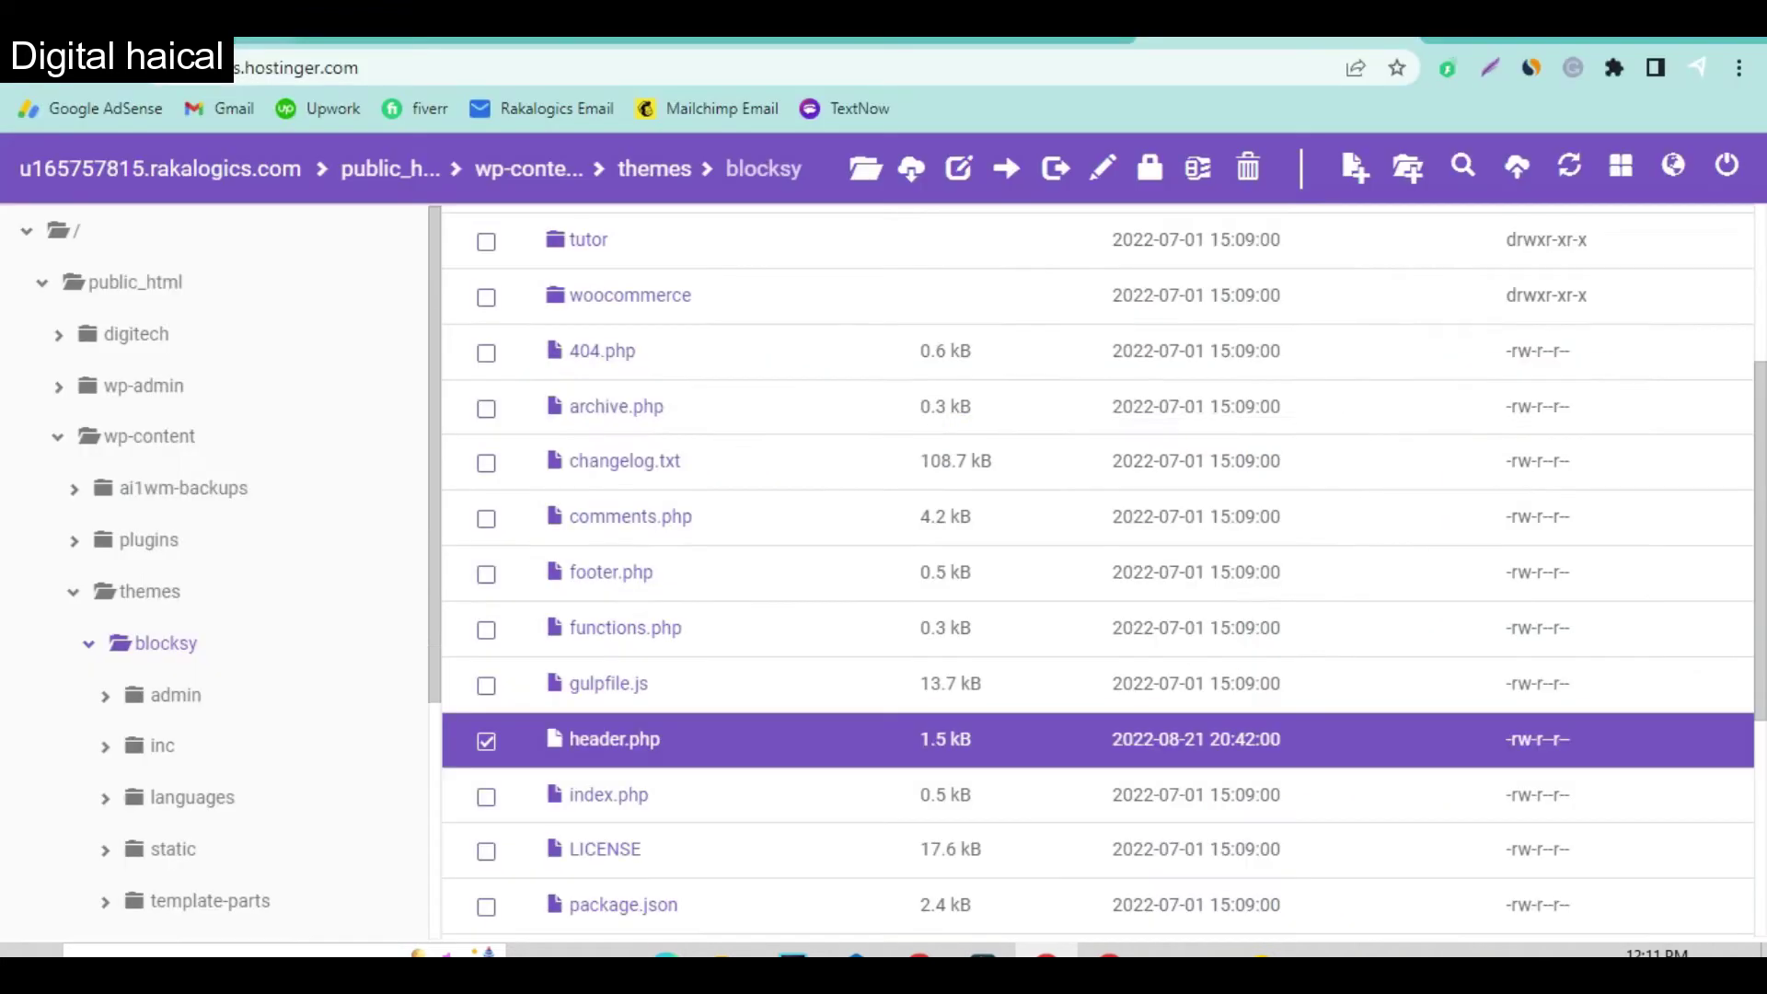
key("alt+Tab")
key("Tab")
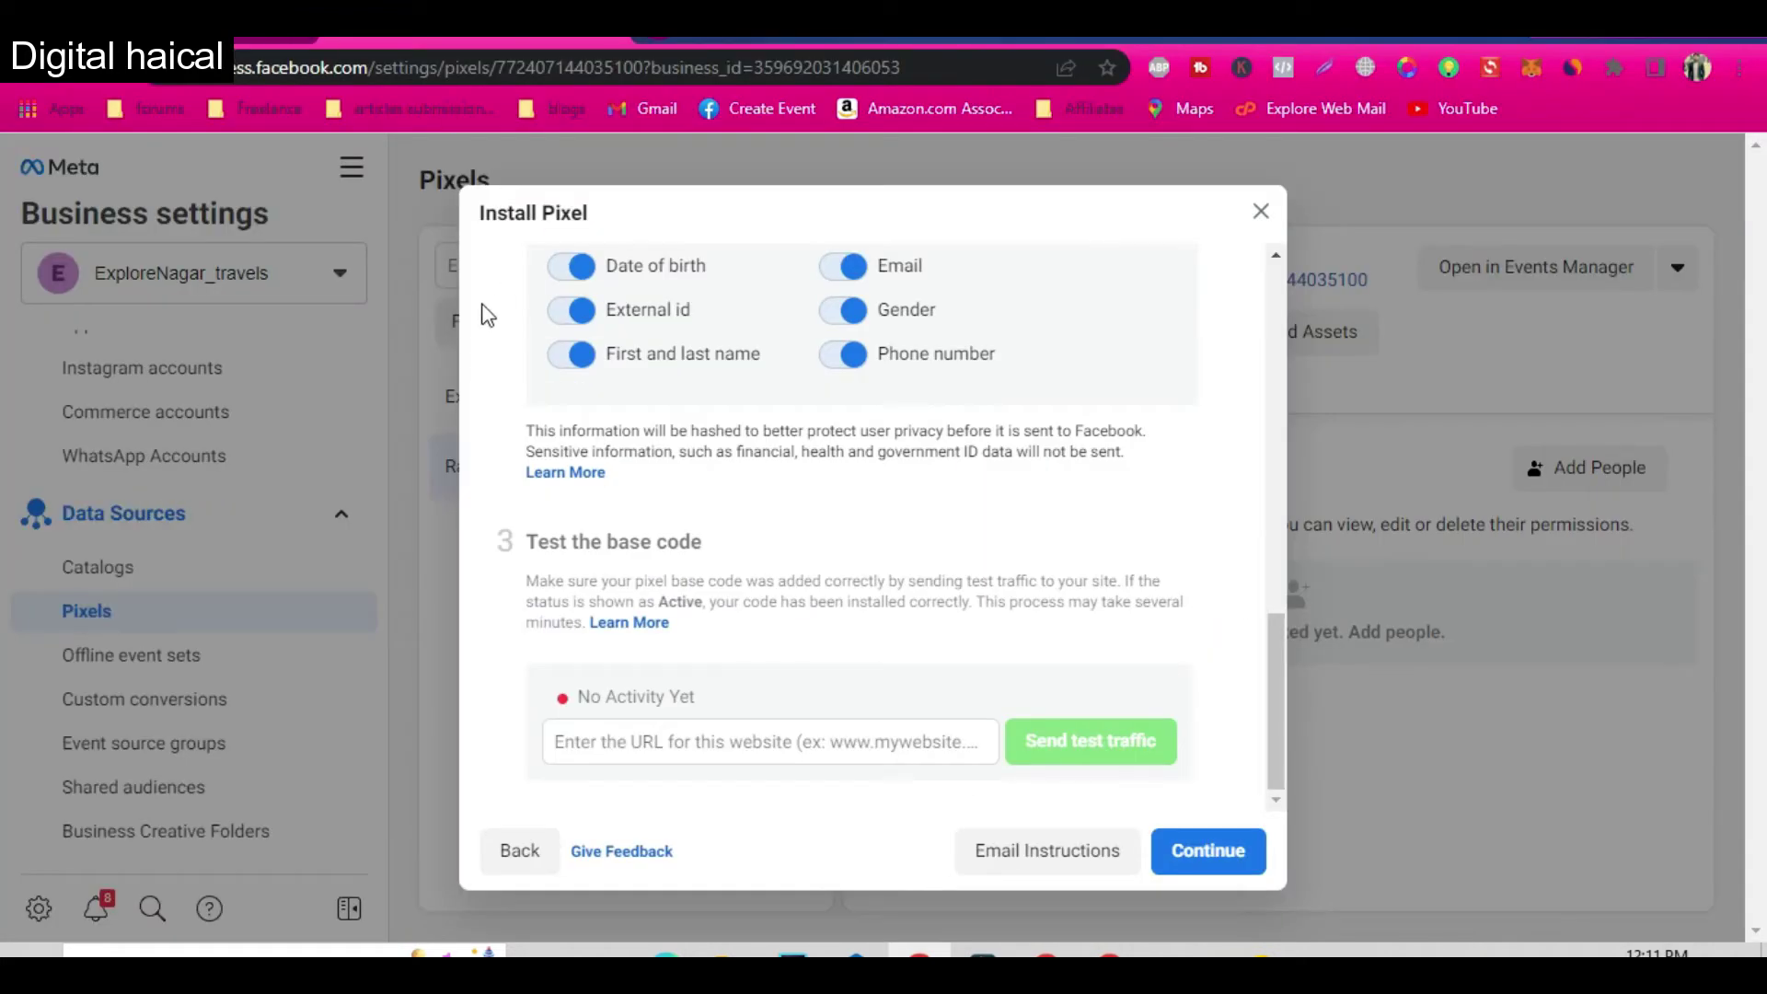
key("alt+Tab")
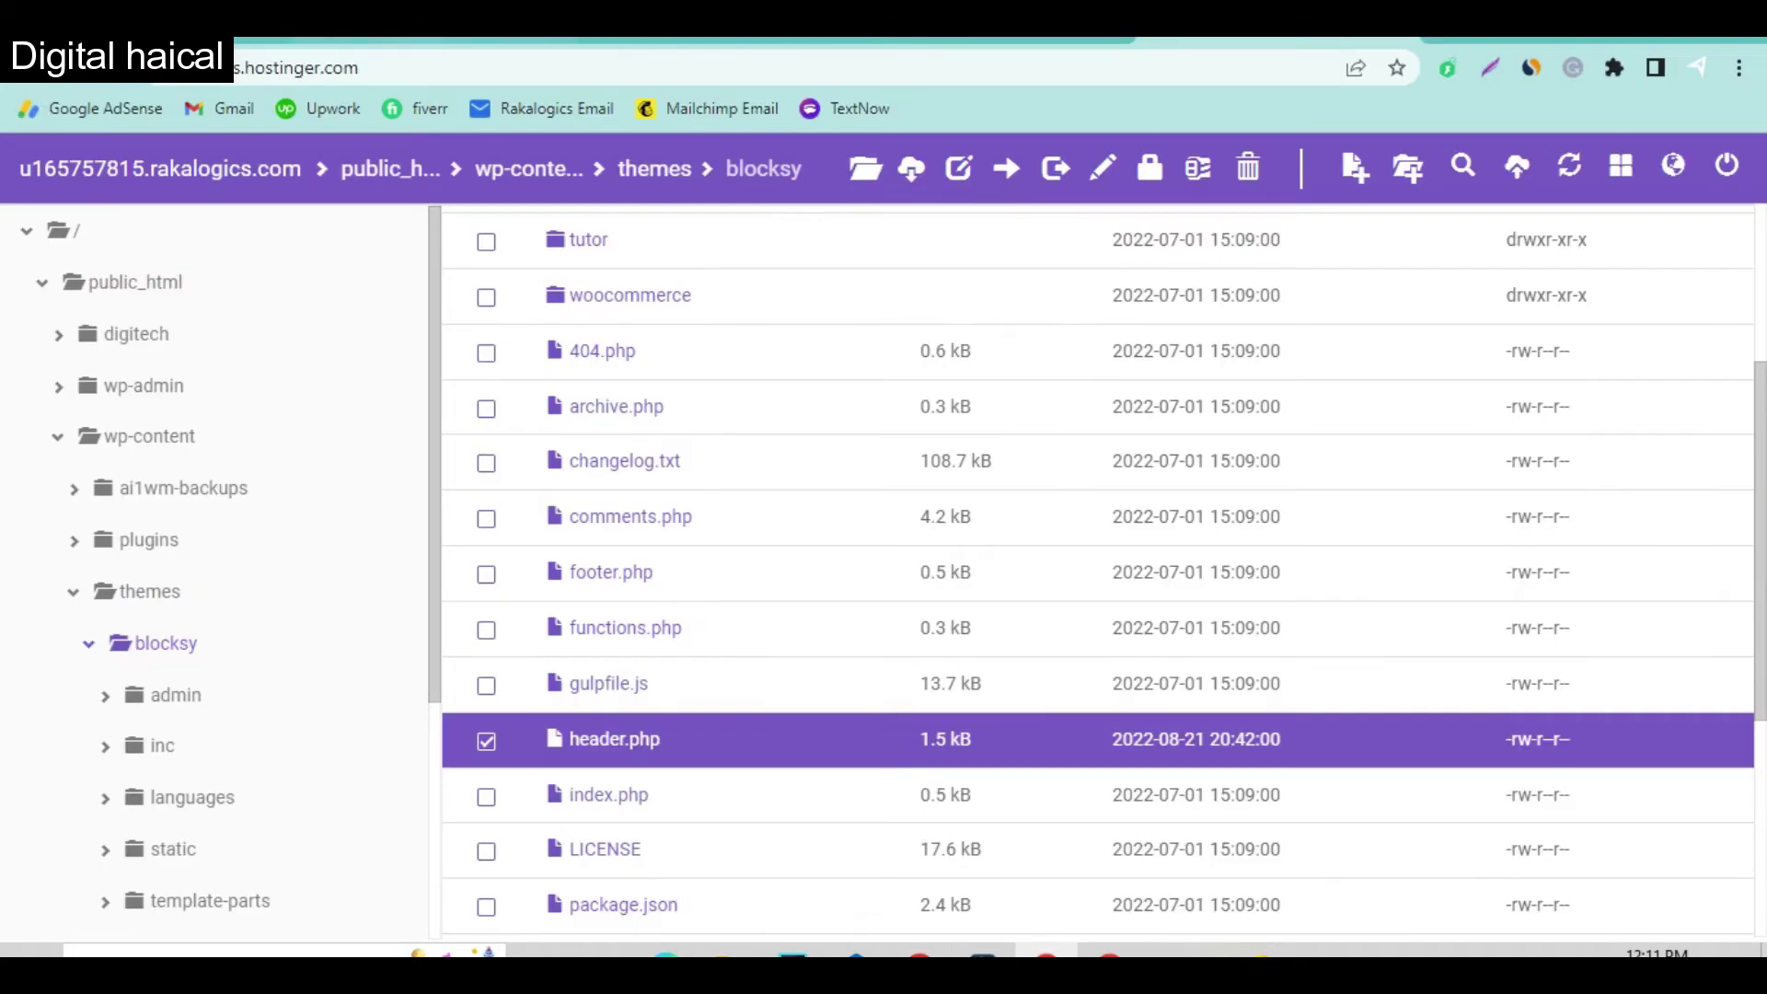
left_click(419, 41)
mouse_move(361, 67)
left_mouse_down()
mouse_move(237, 67)
mouse_move(336, 87)
left_mouse_up()
key("ctrl+c")
key("alt+Tab")
left_click(791, 739)
key("ctrl+v")
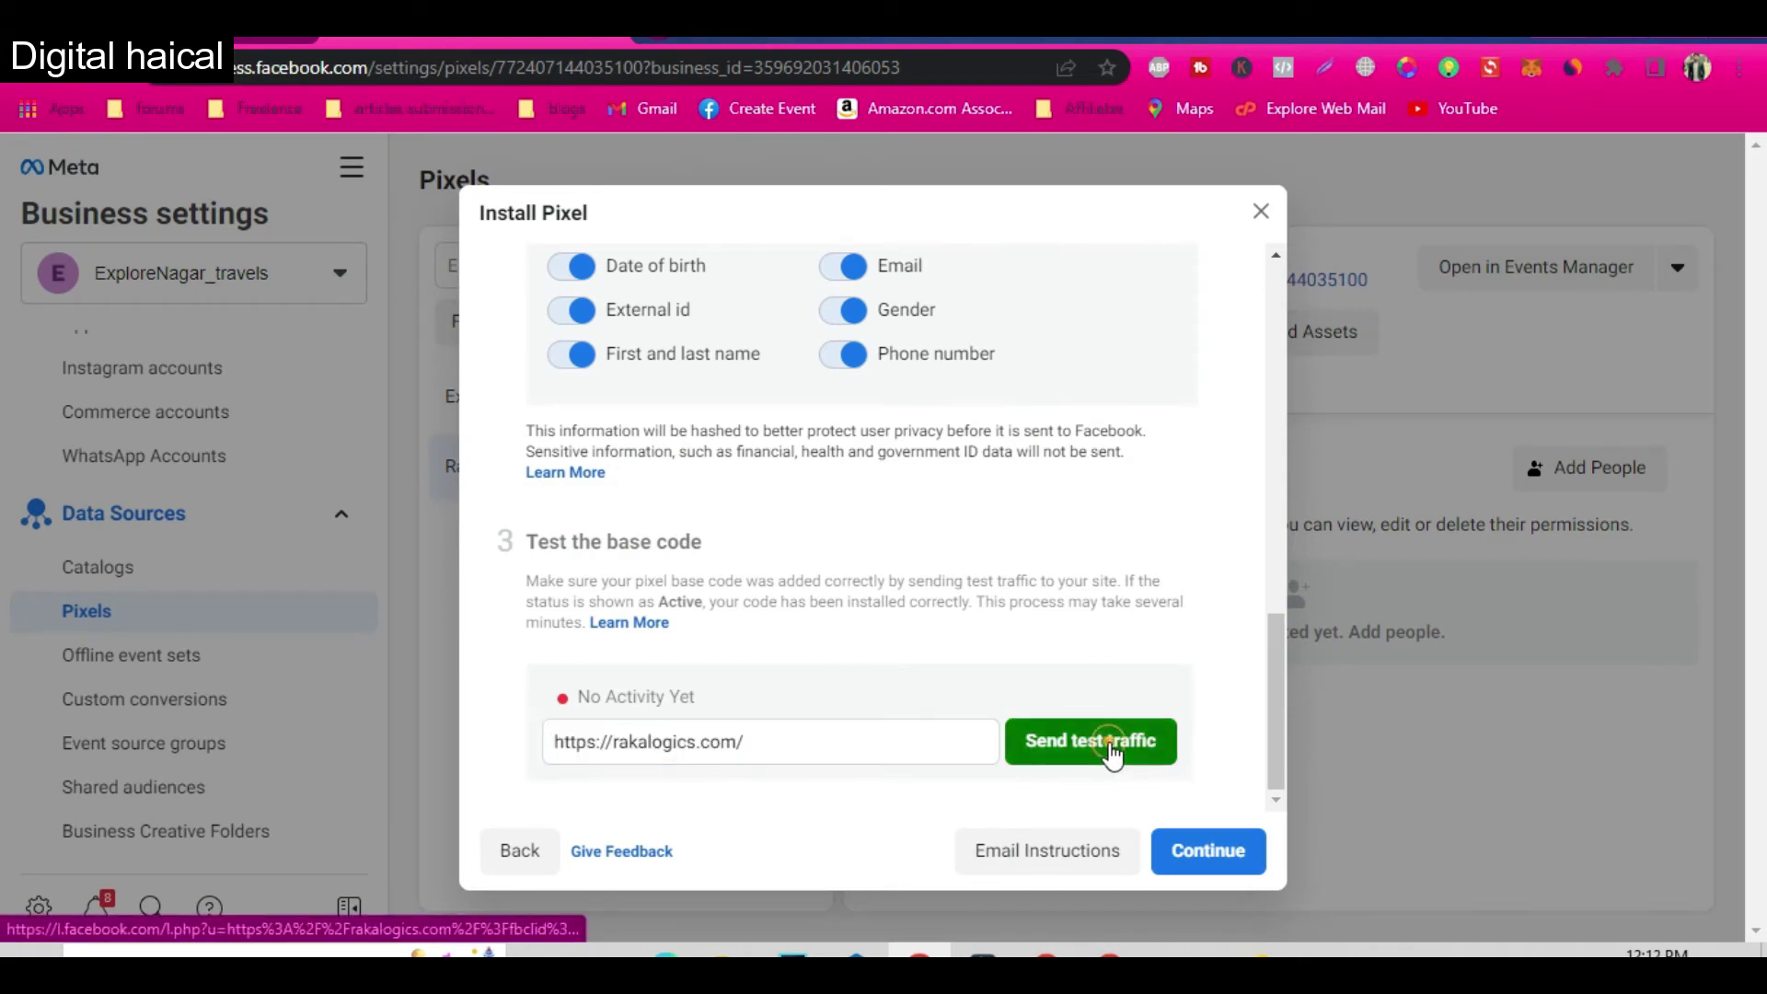
left_click(1114, 751)
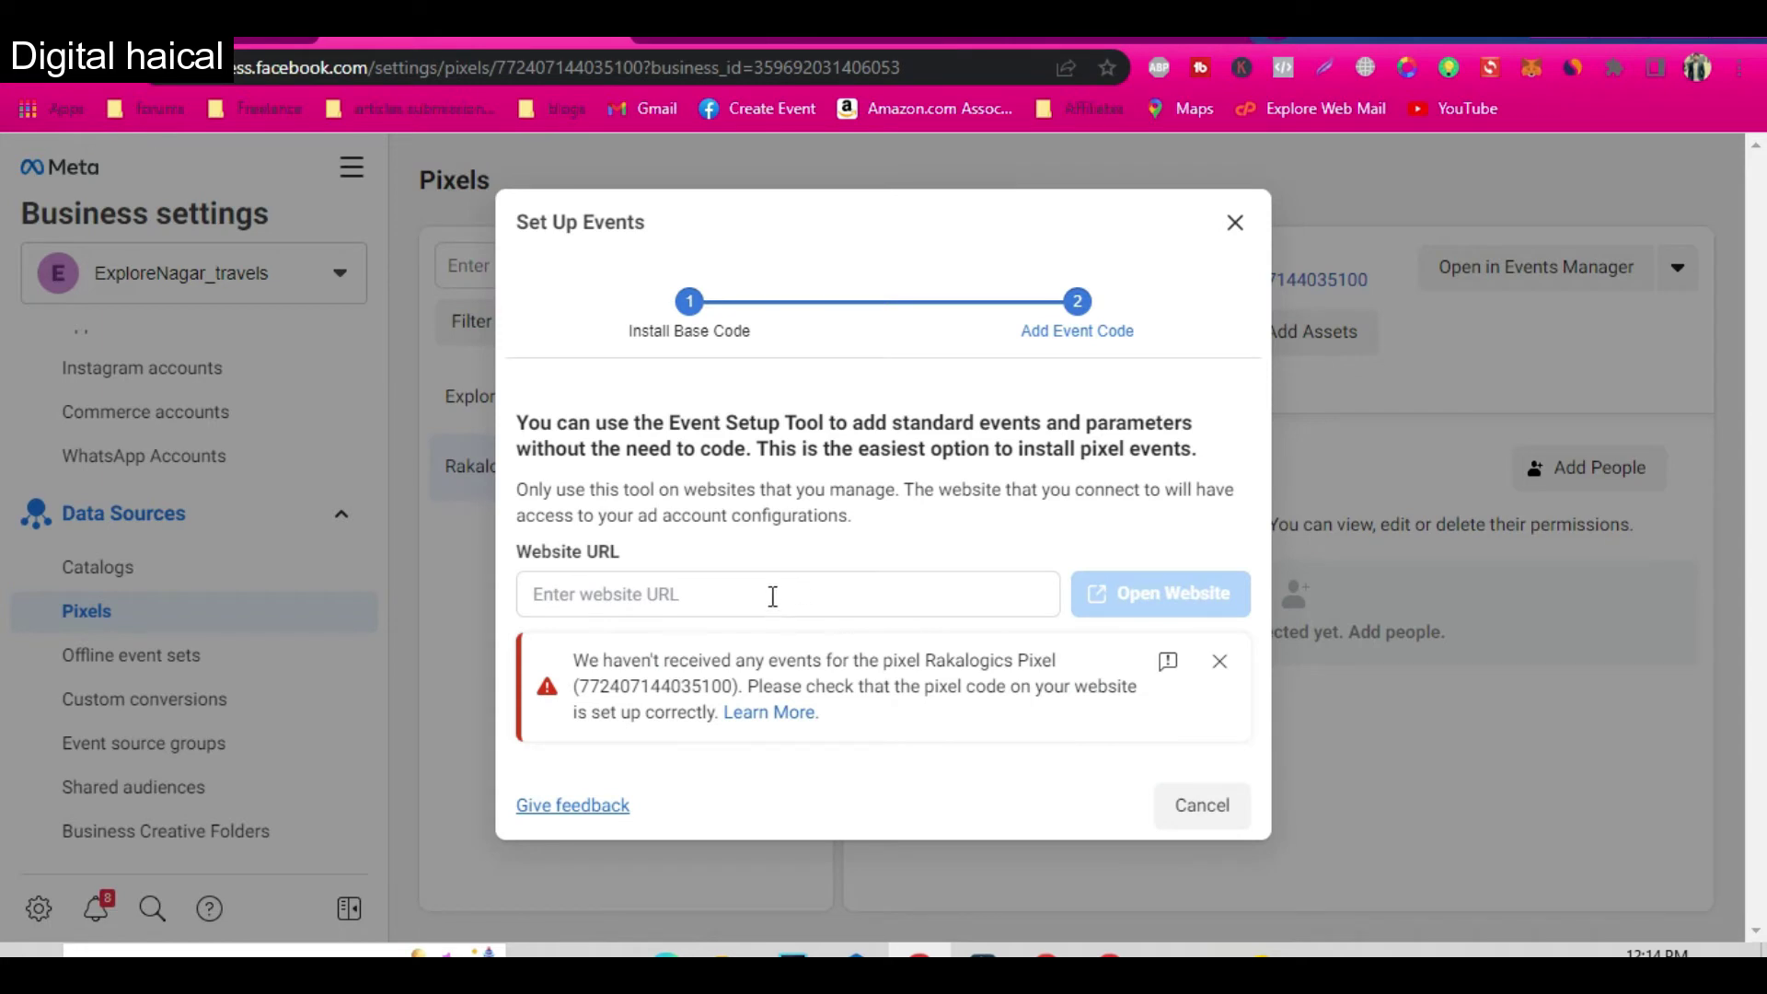
Leave the event setup, continue the Rakalogics Pixel setup with Meta Pixel as the connection method and check for a partner integration
key("Escape")
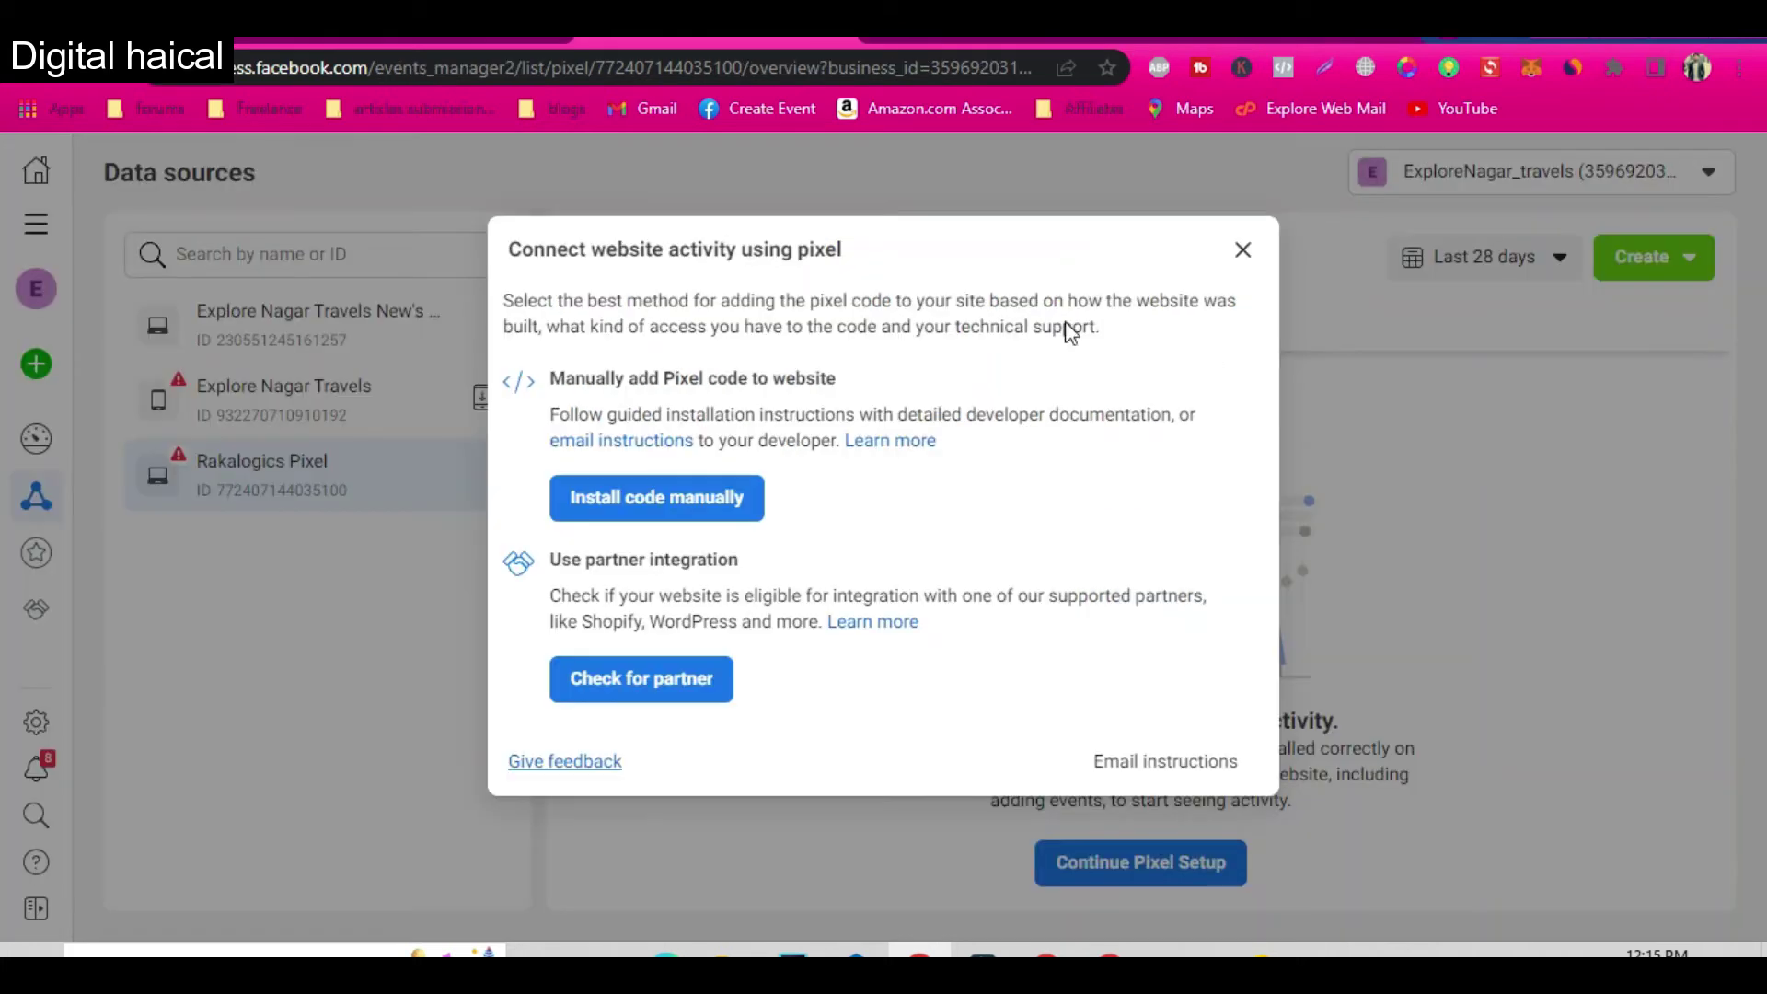
left_click(1241, 252)
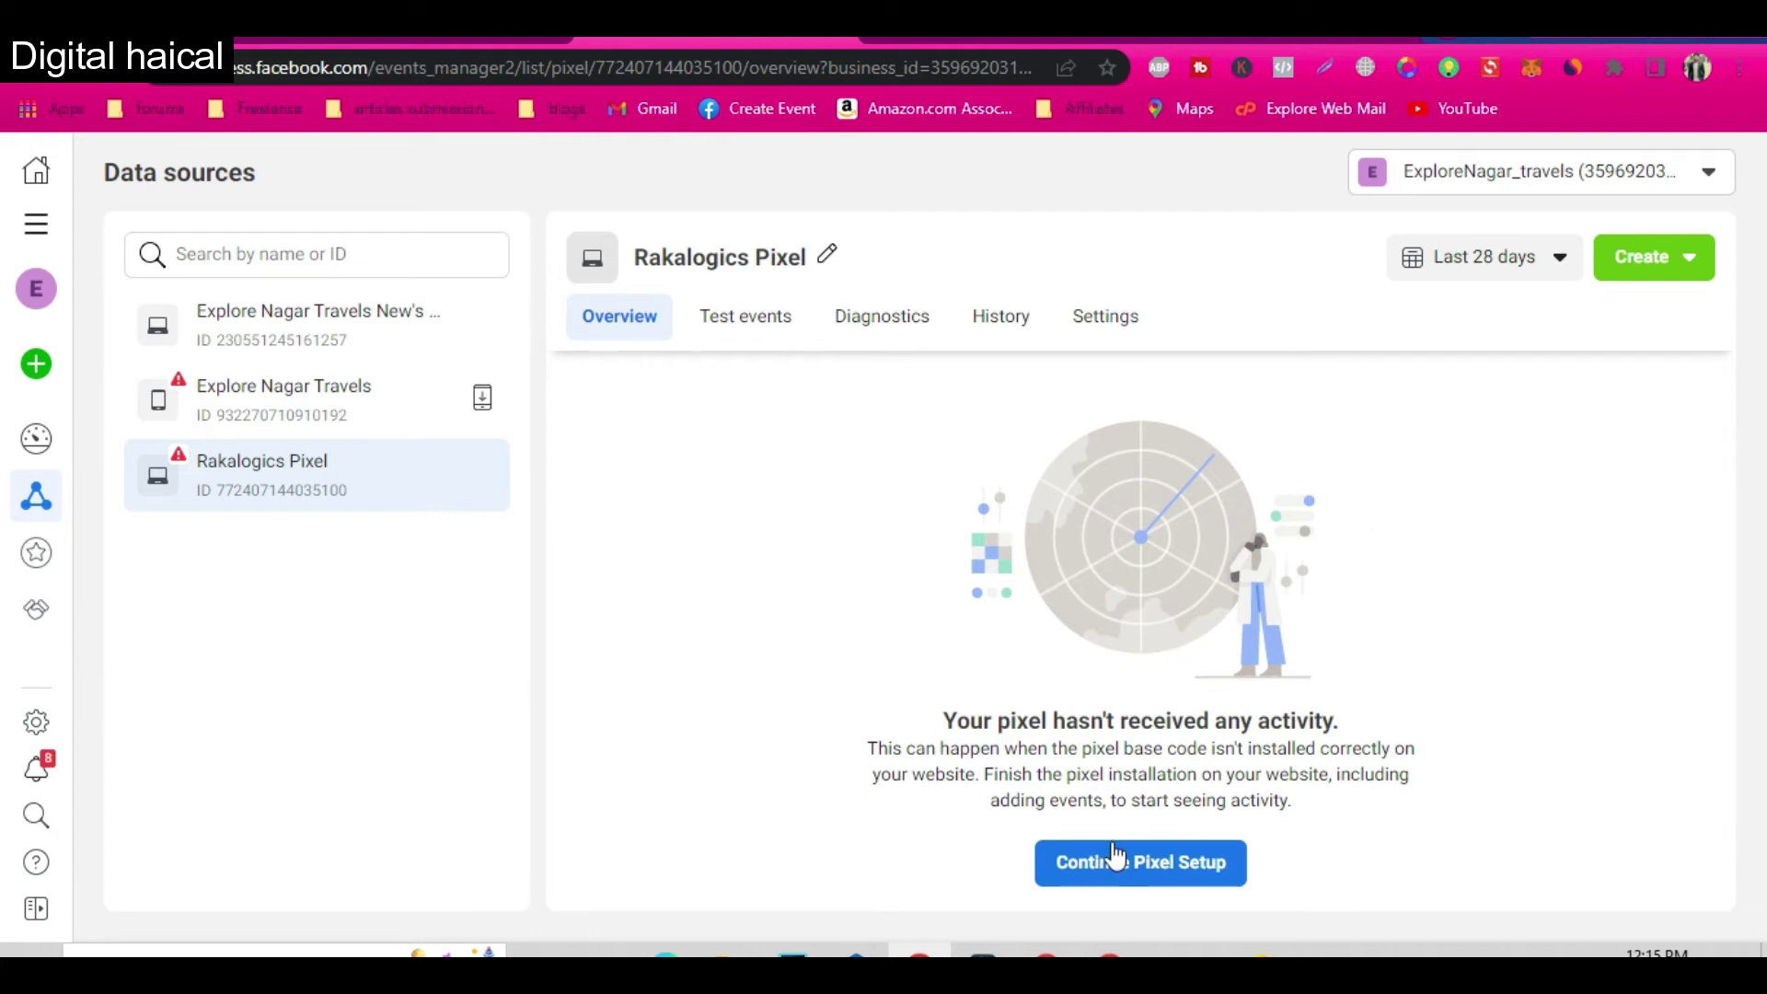
left_click(1128, 874)
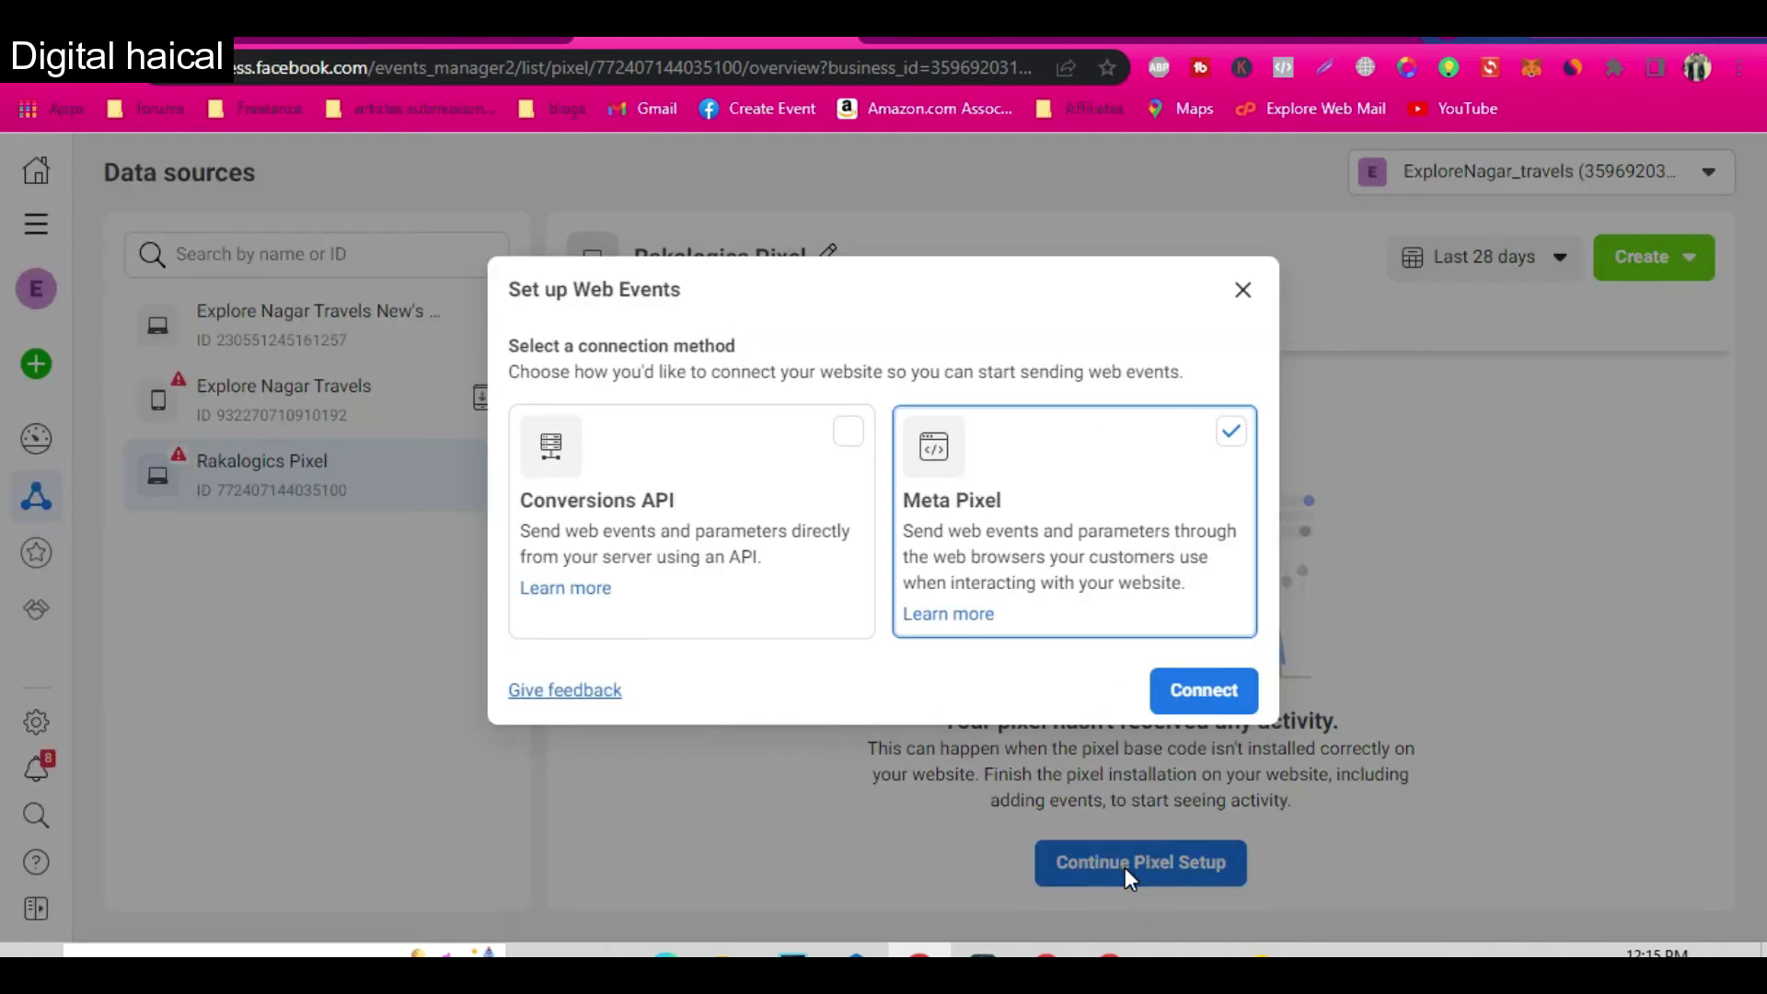
left_click(1044, 483)
left_click(1223, 470)
left_click(1199, 700)
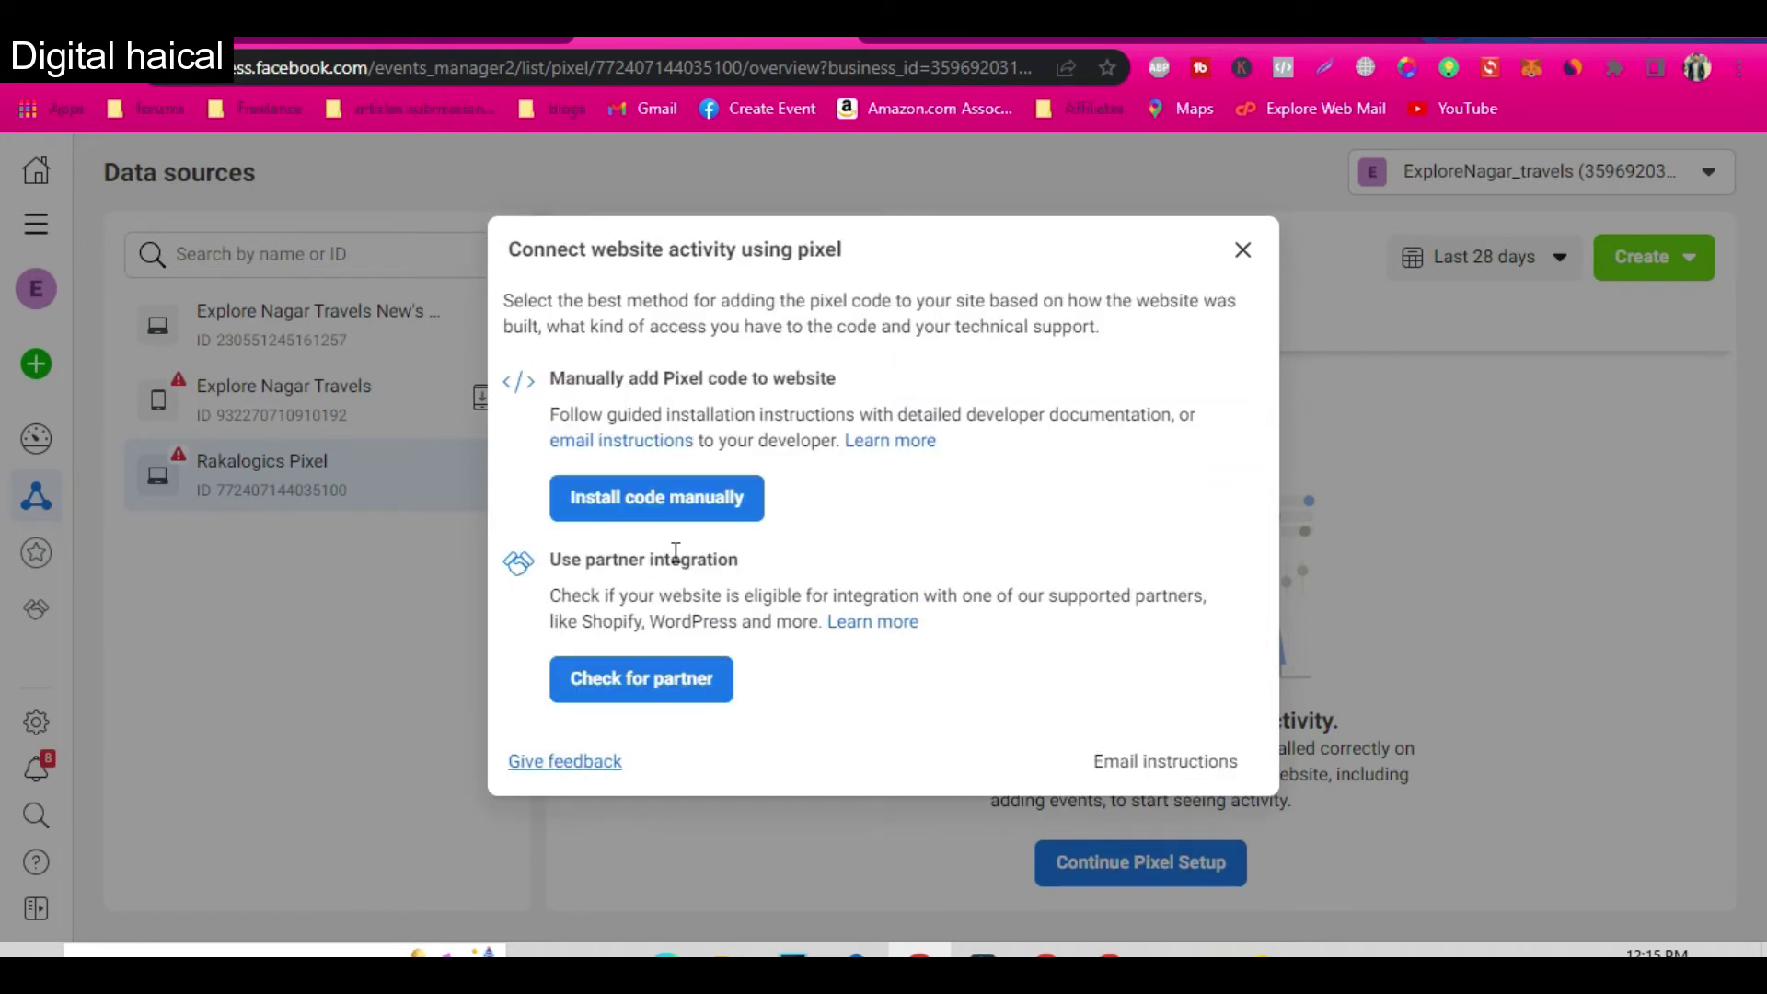
left_click(623, 700)
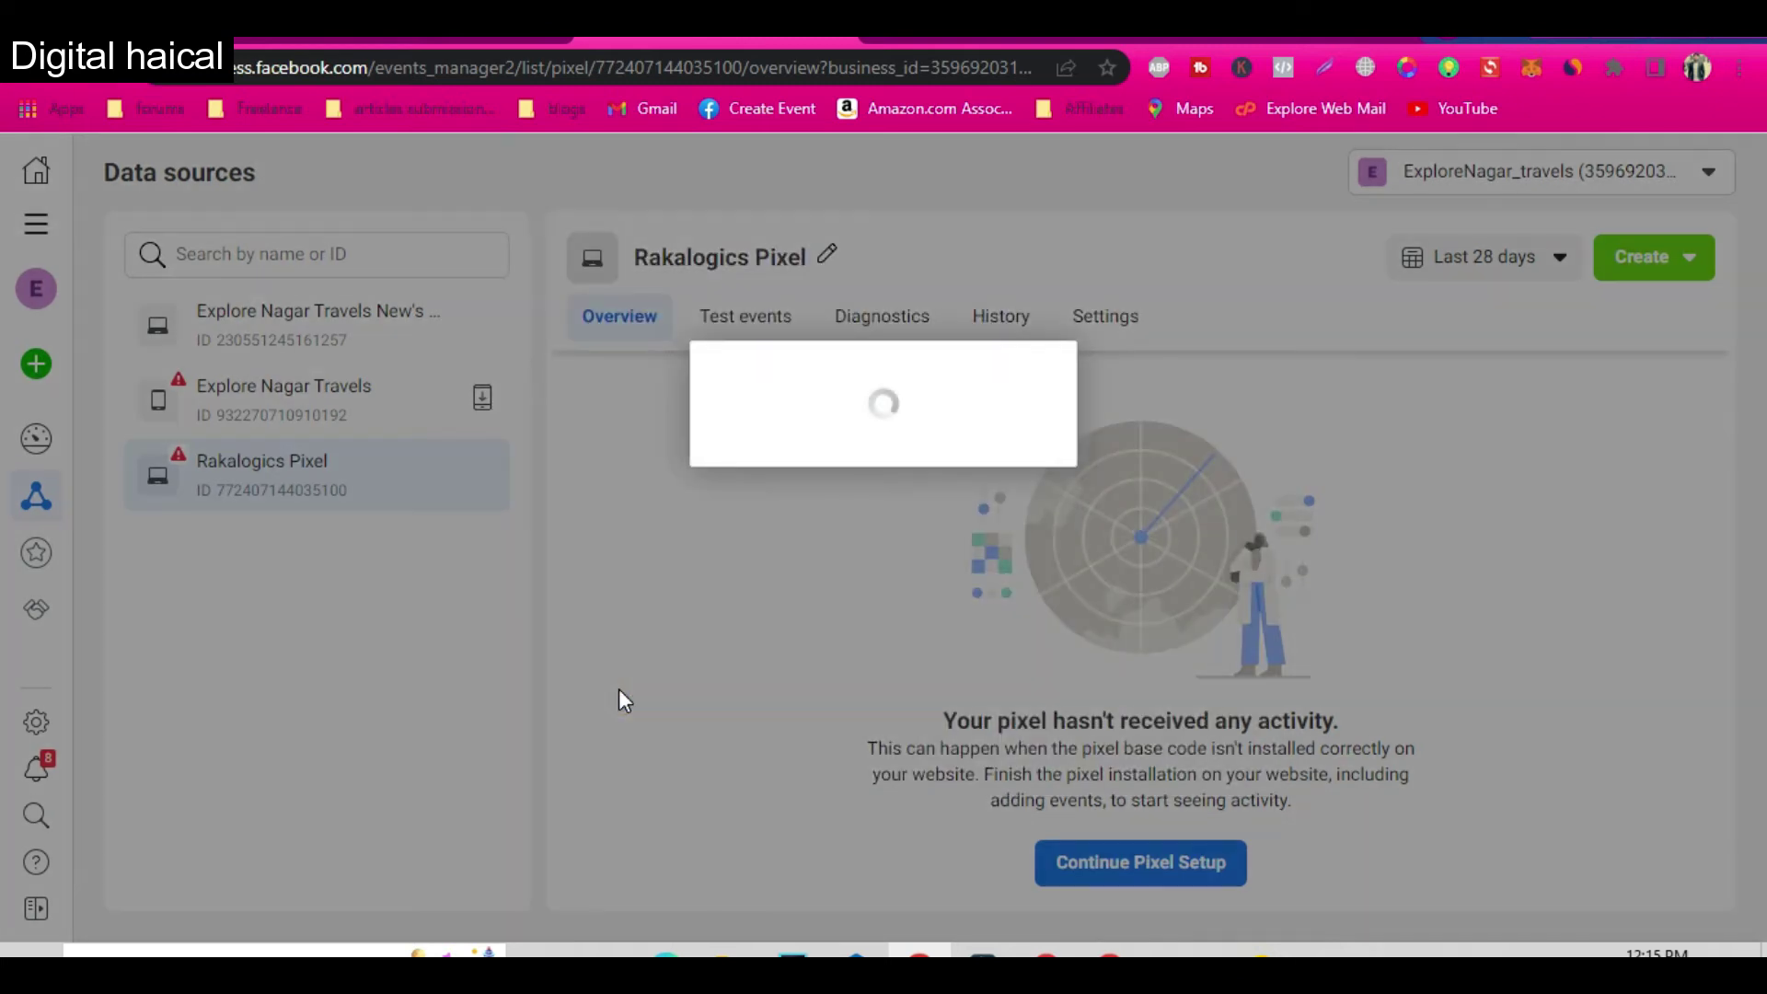
Choose WordPress as the partner integration and review the Install Plugin instructions
scroll(1011, 587, "down", 3)
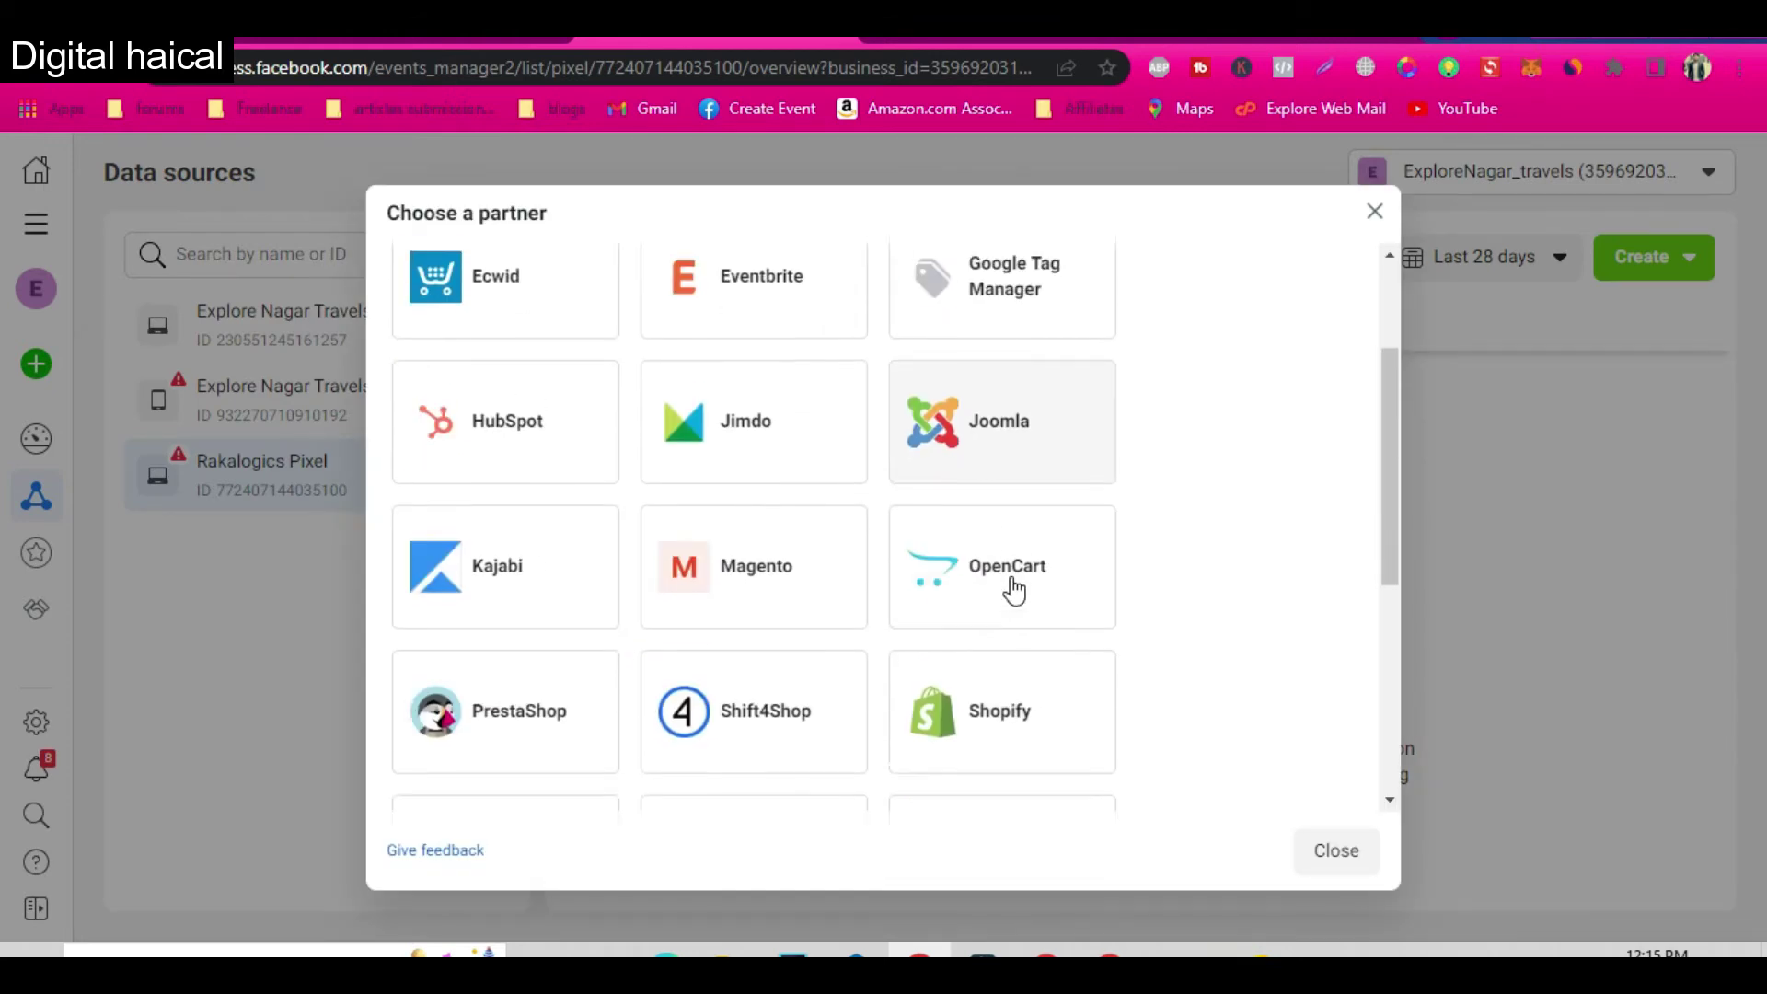
scroll(1012, 589, "down", 5)
key("Escape")
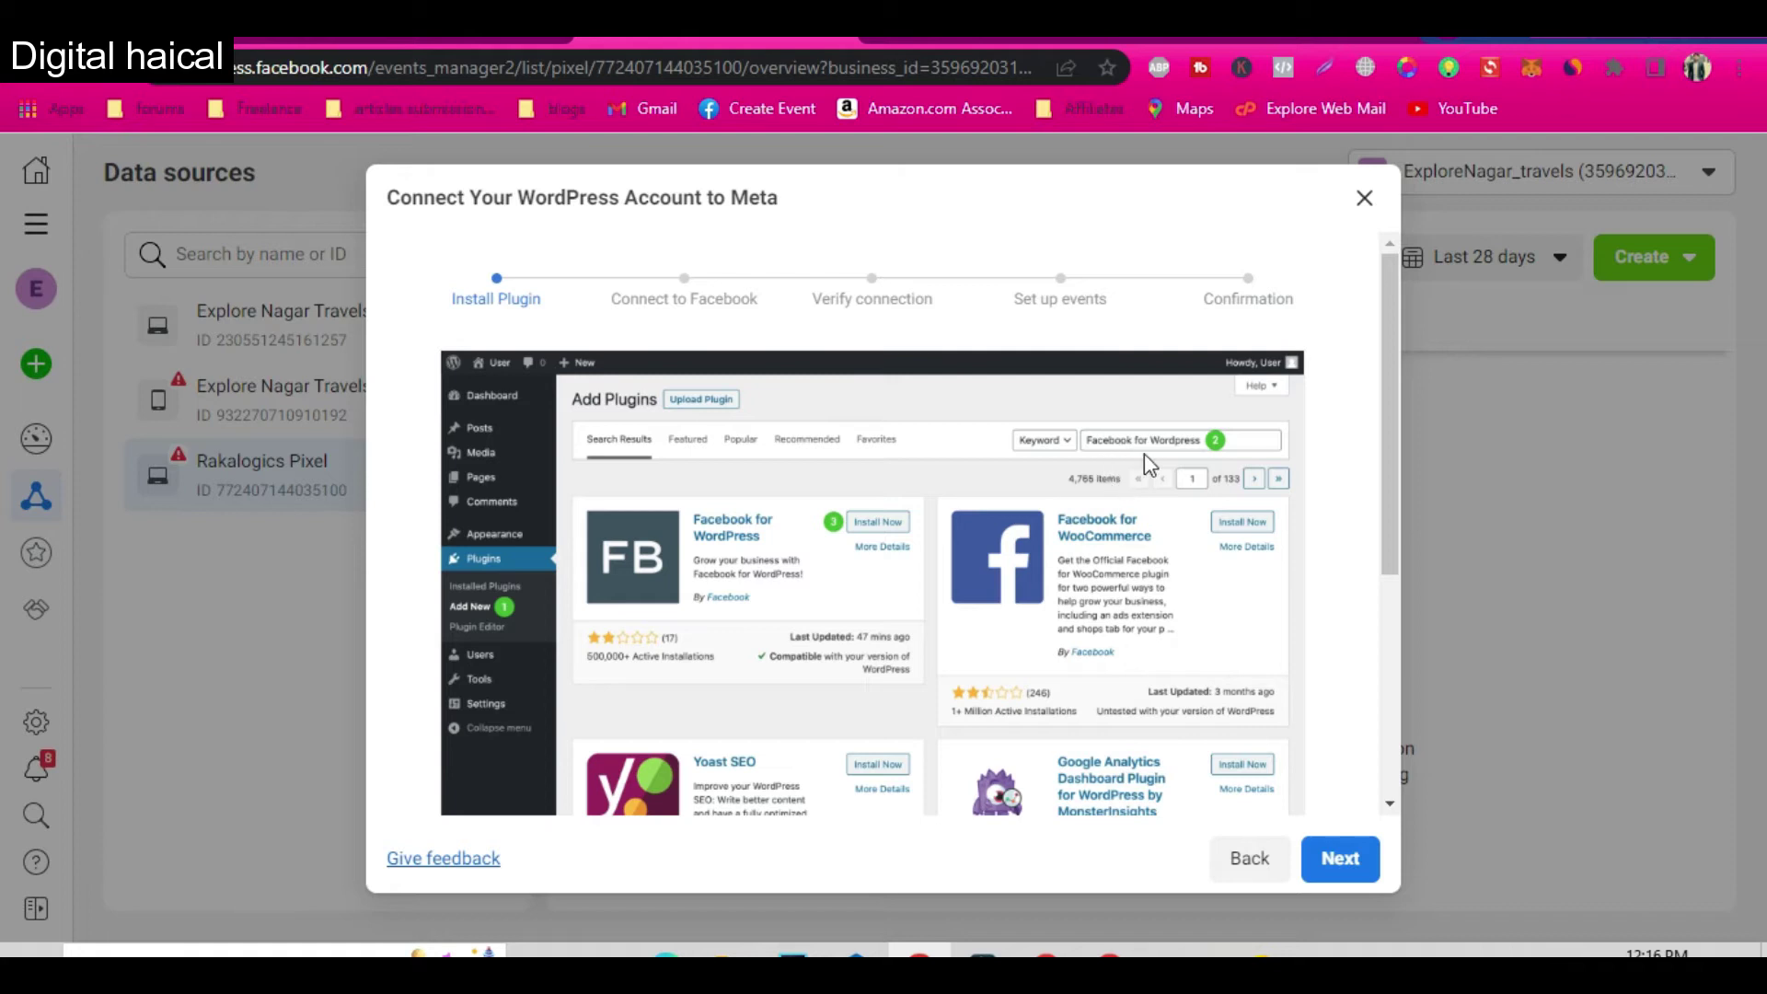
left_click(1353, 856)
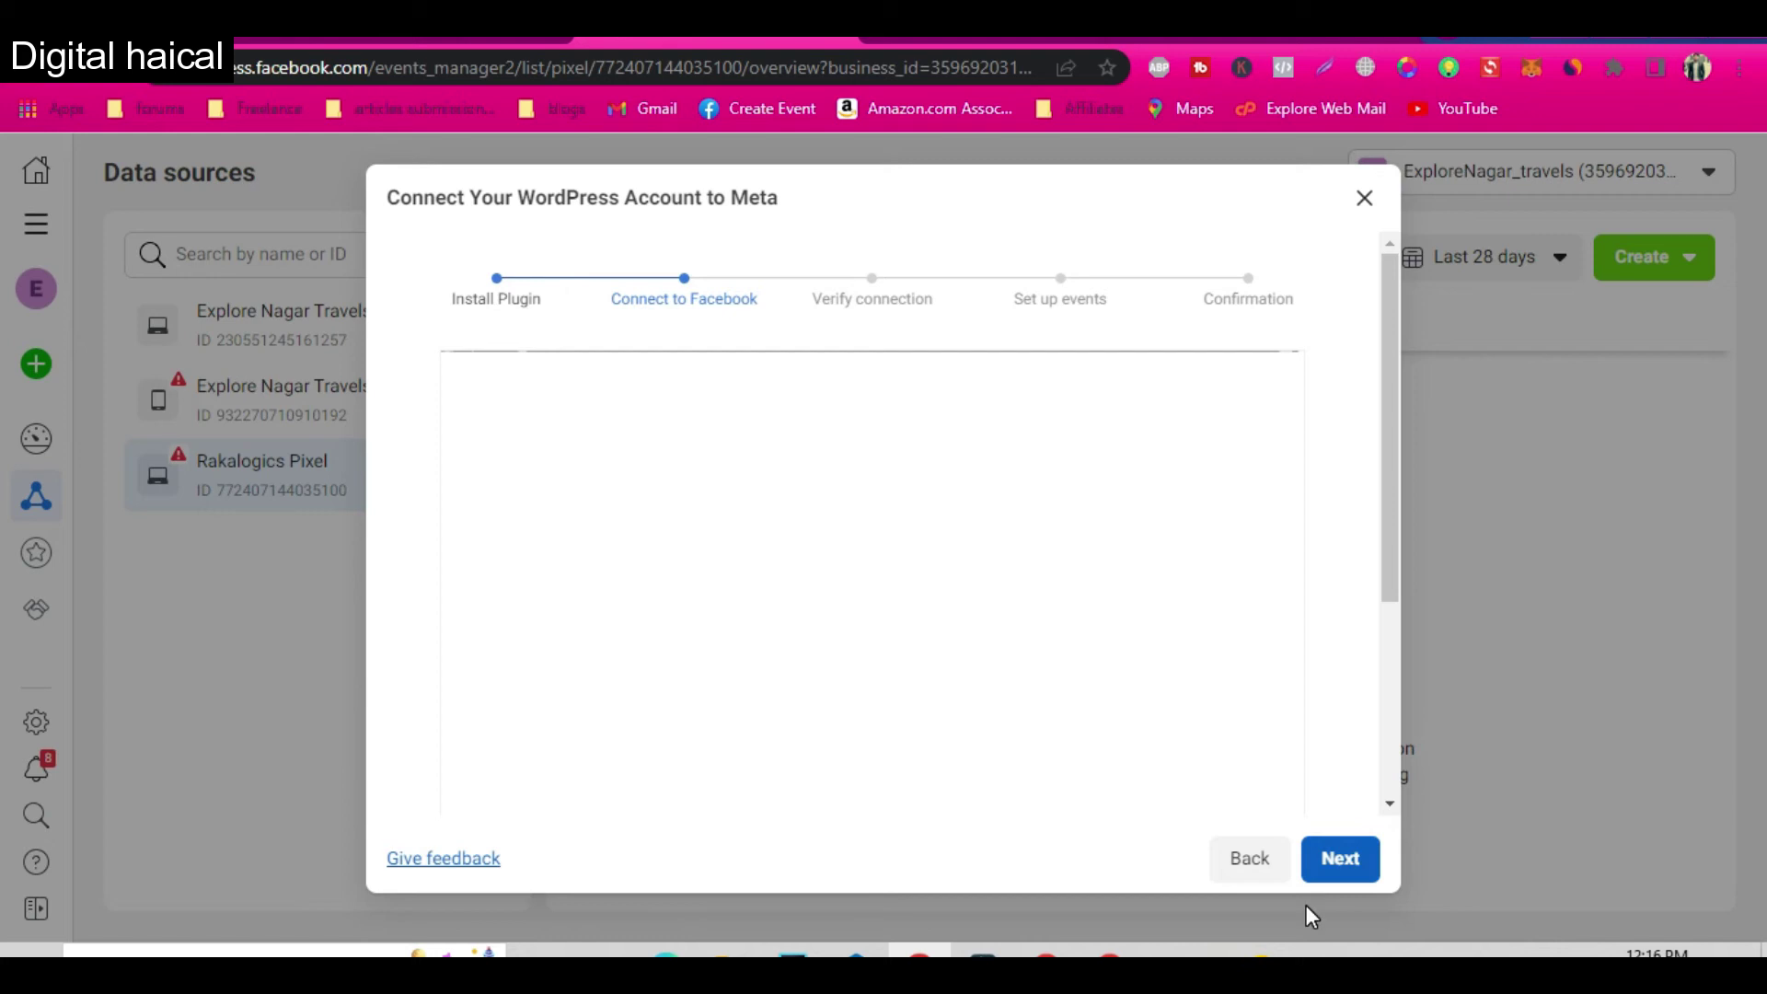
left_click(1250, 860)
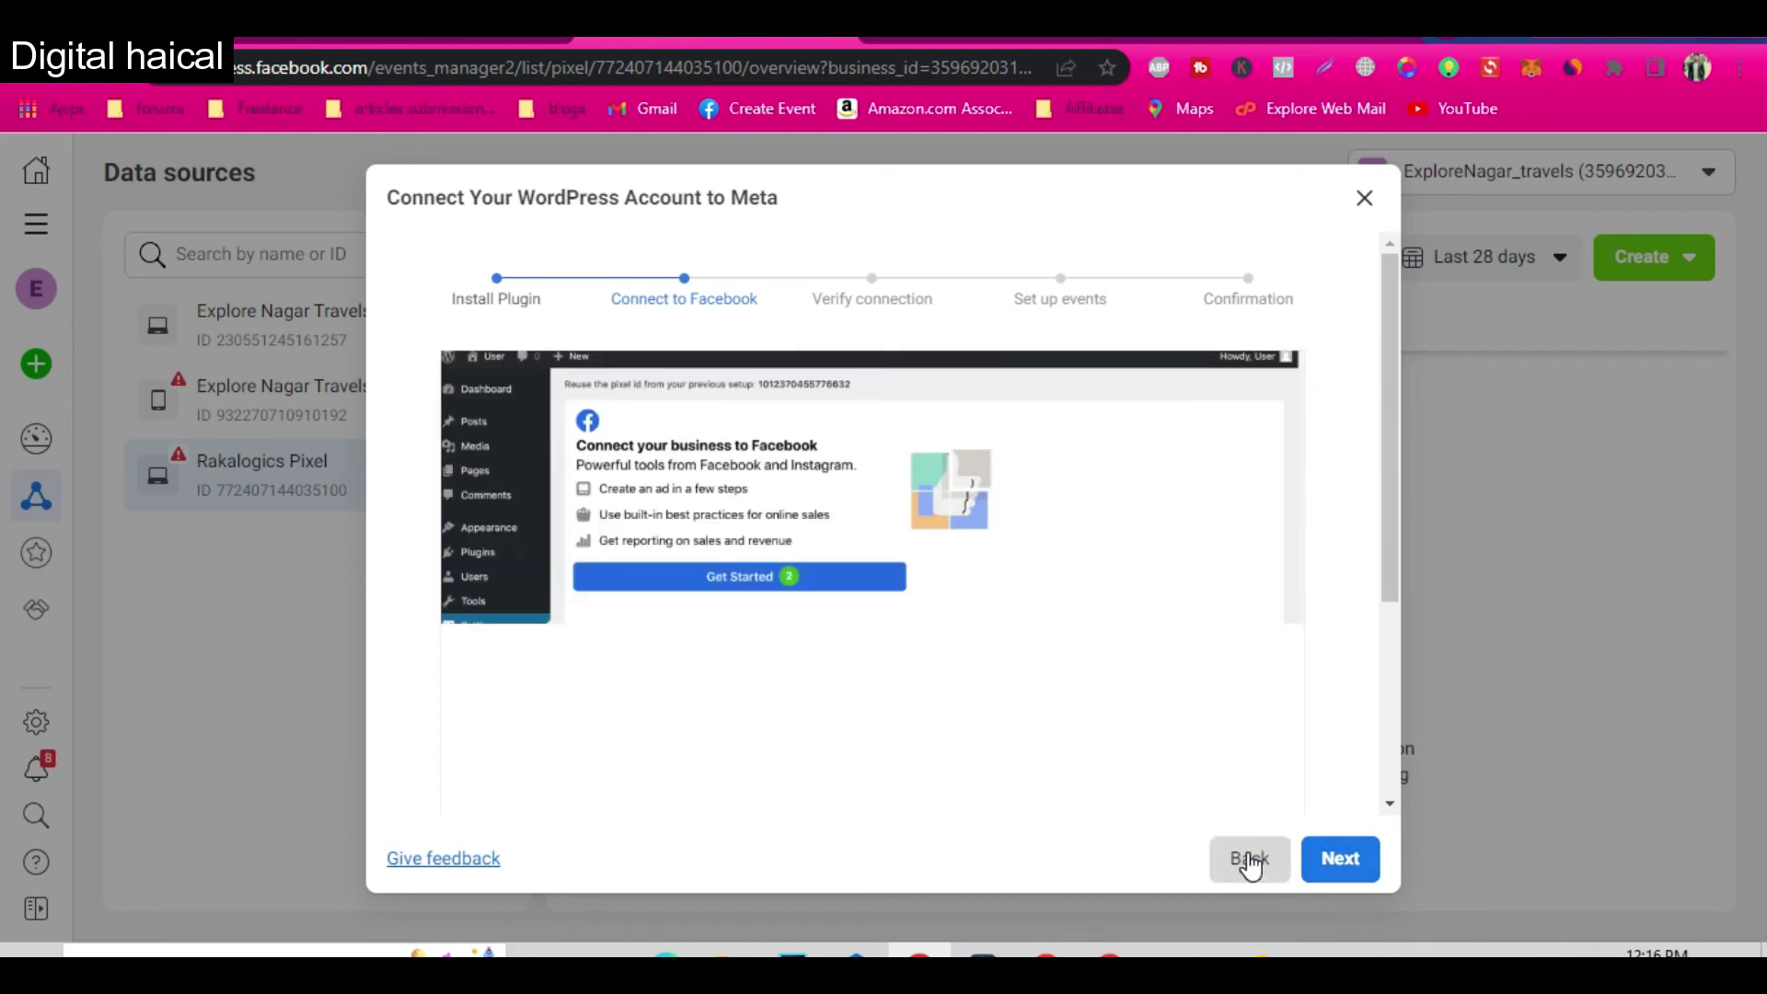
scroll(1187, 737, "down", 3)
scroll(1185, 732, "down", 2)
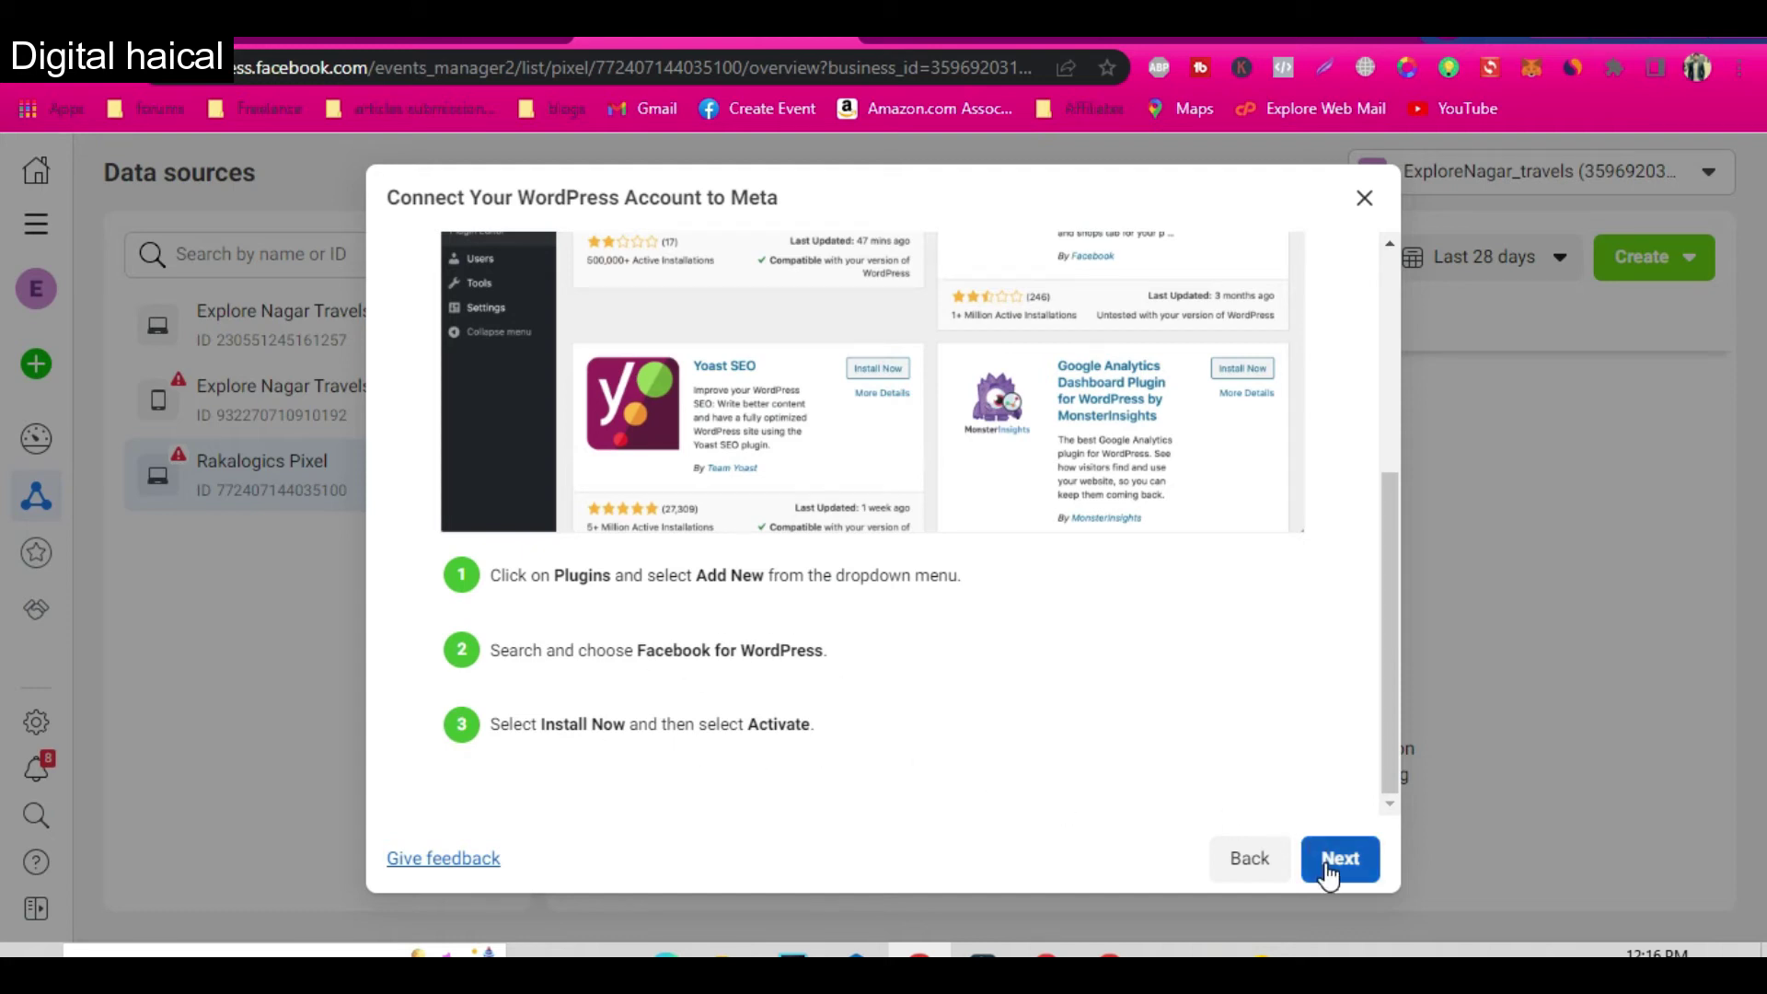
scroll(1242, 642, "up", 3)
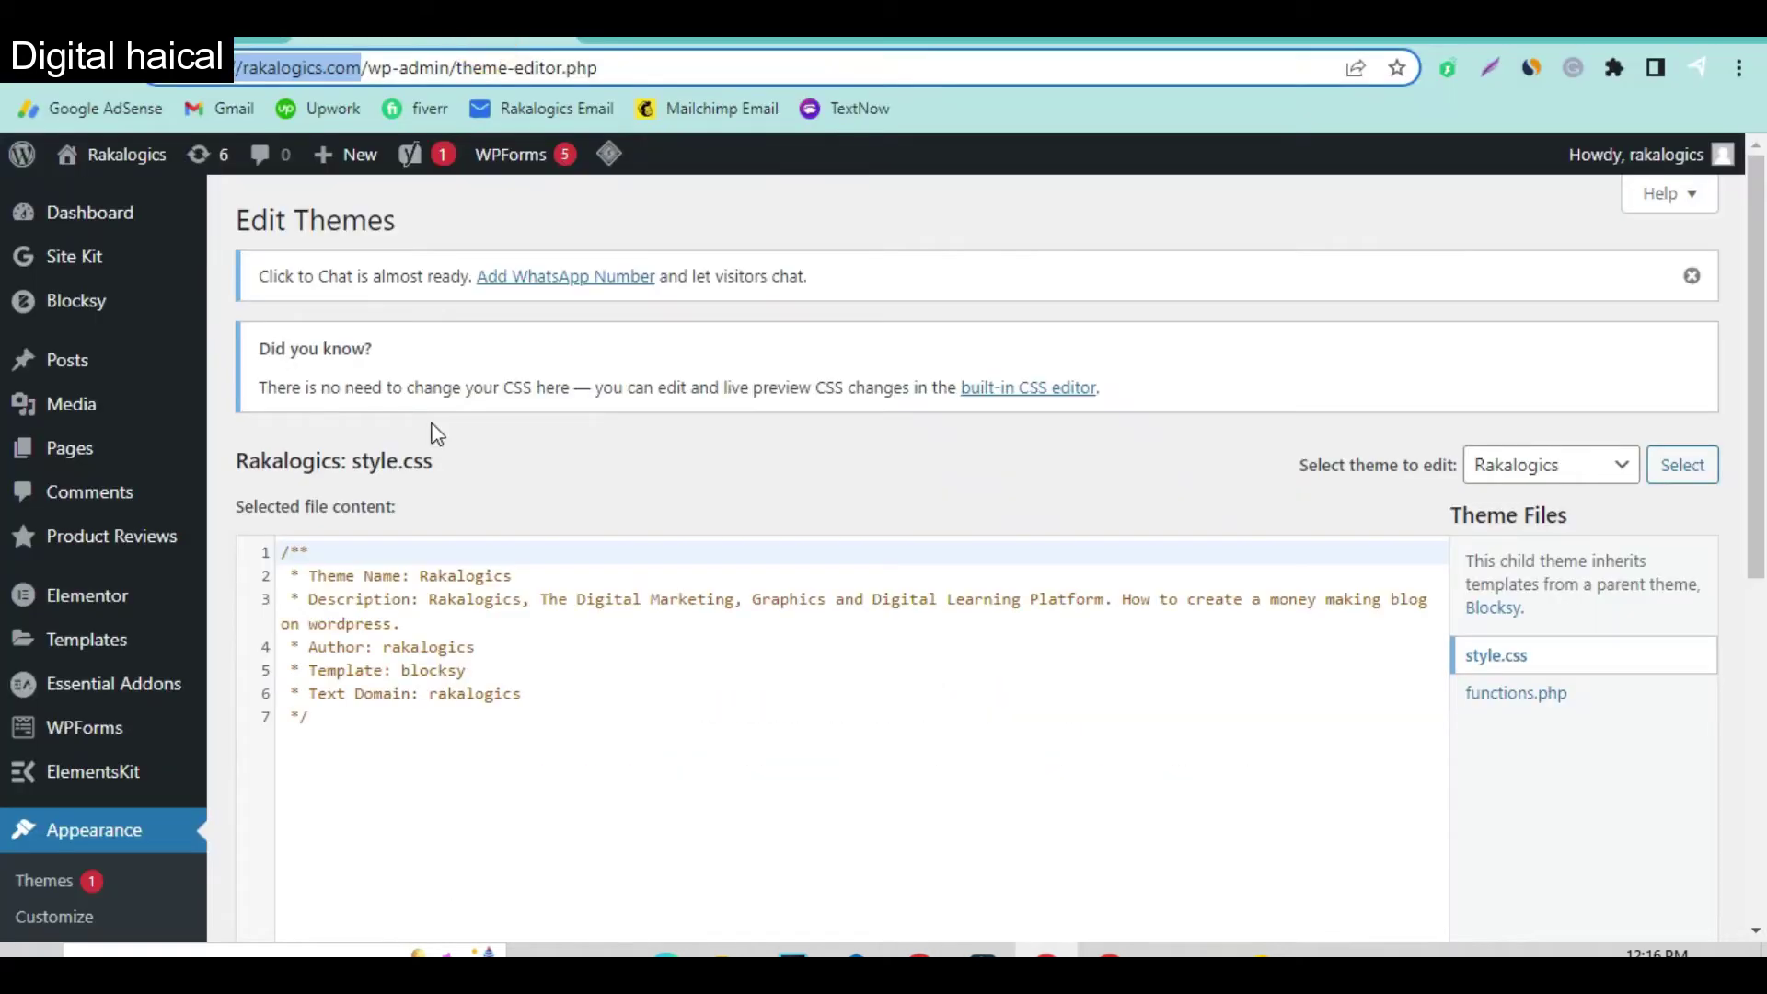
Switch to the WordPress dashboard, search the plugin directory for "facebook for wordpress", and install and activate the Facebook for WordPress plugin
scroll(80, 876, "down", 5)
left_click(83, 664)
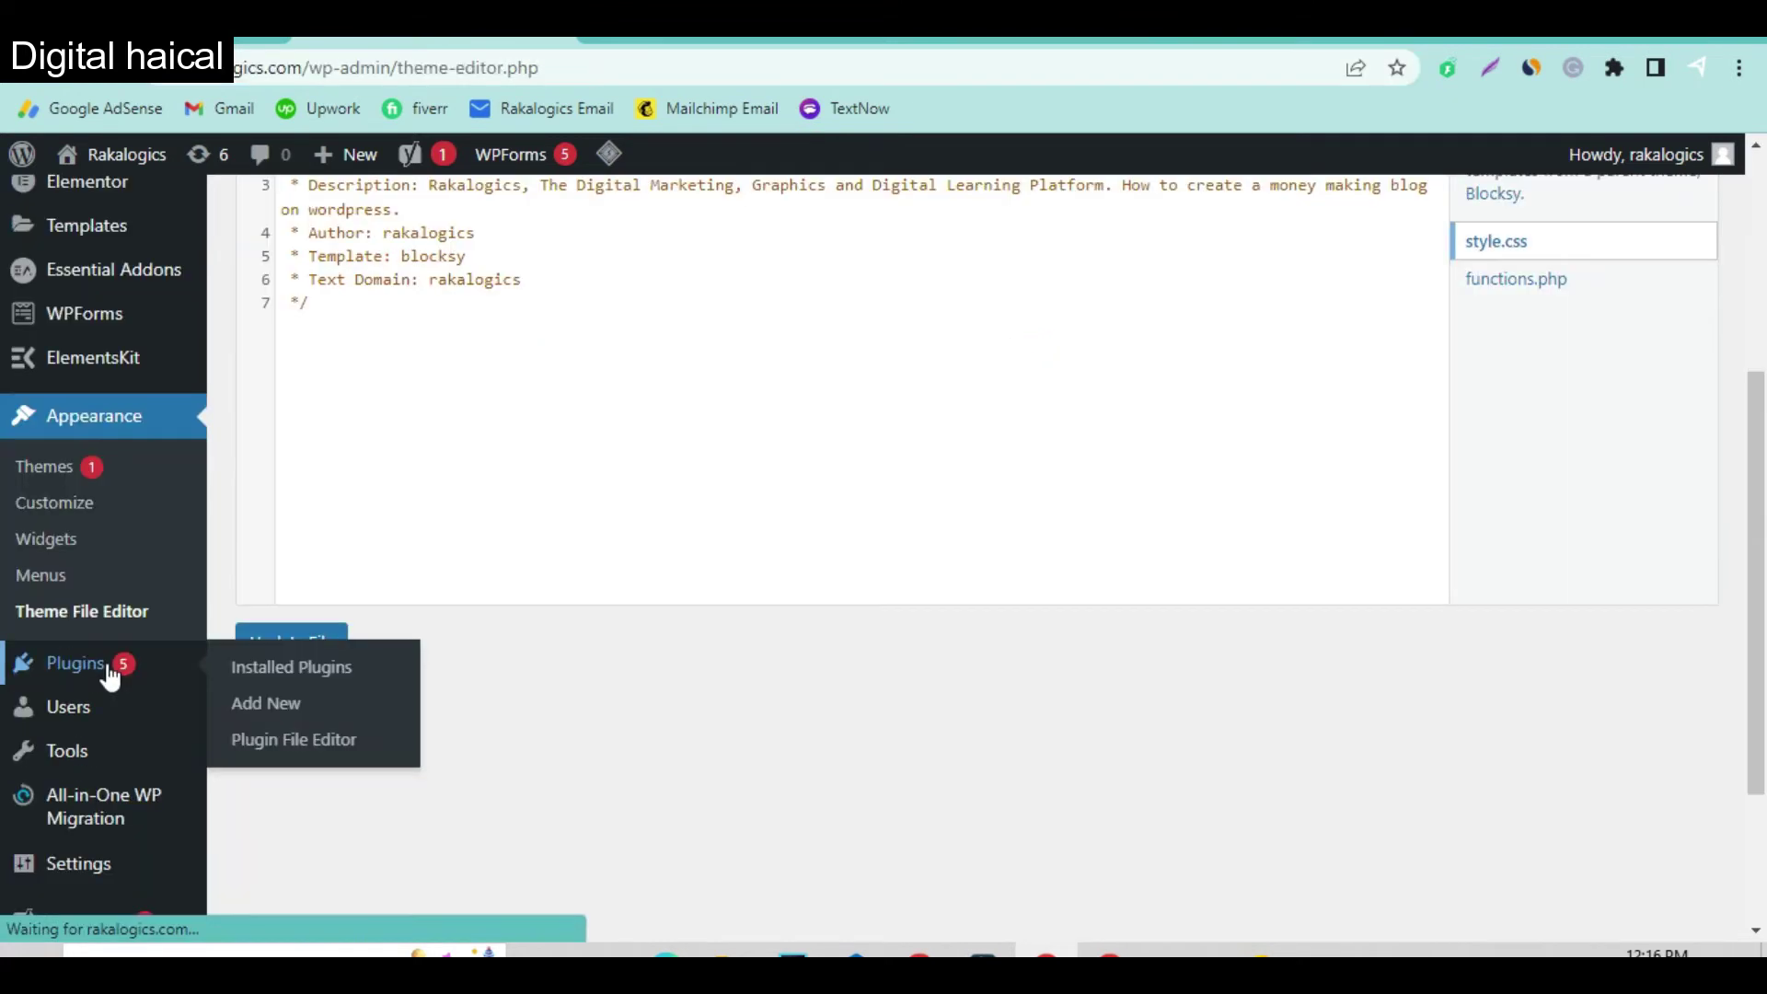
left_click(355, 220)
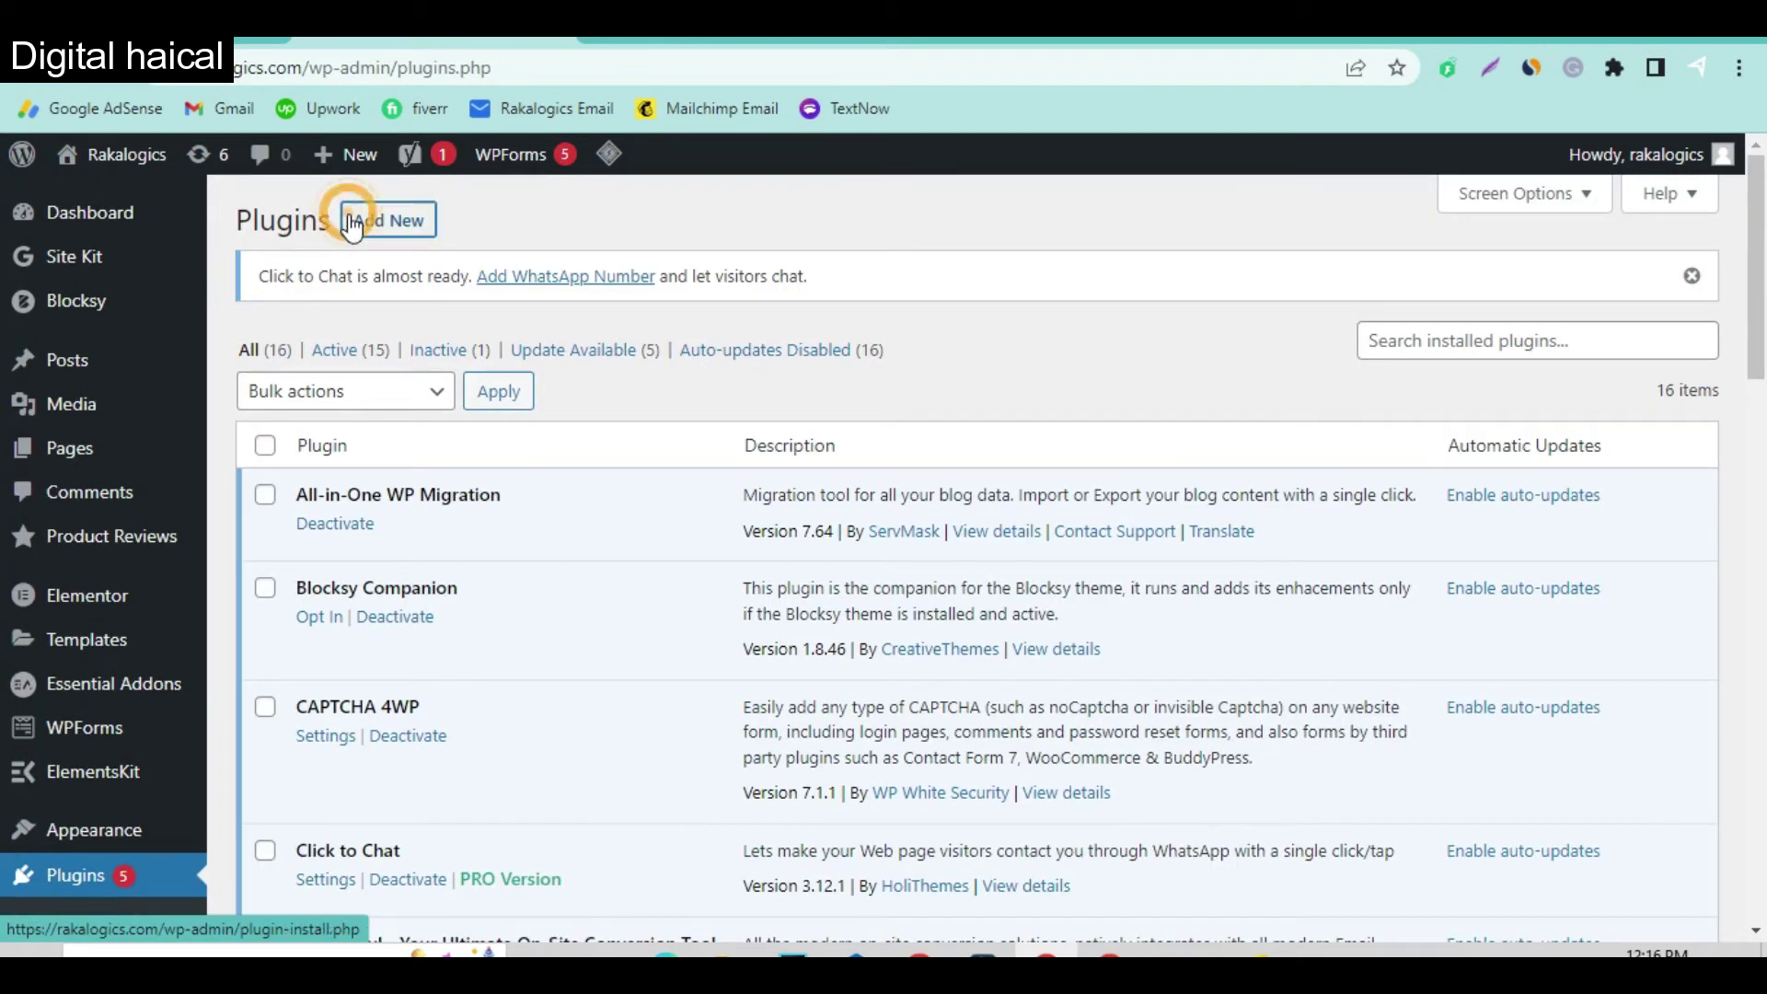
left_click(1523, 368)
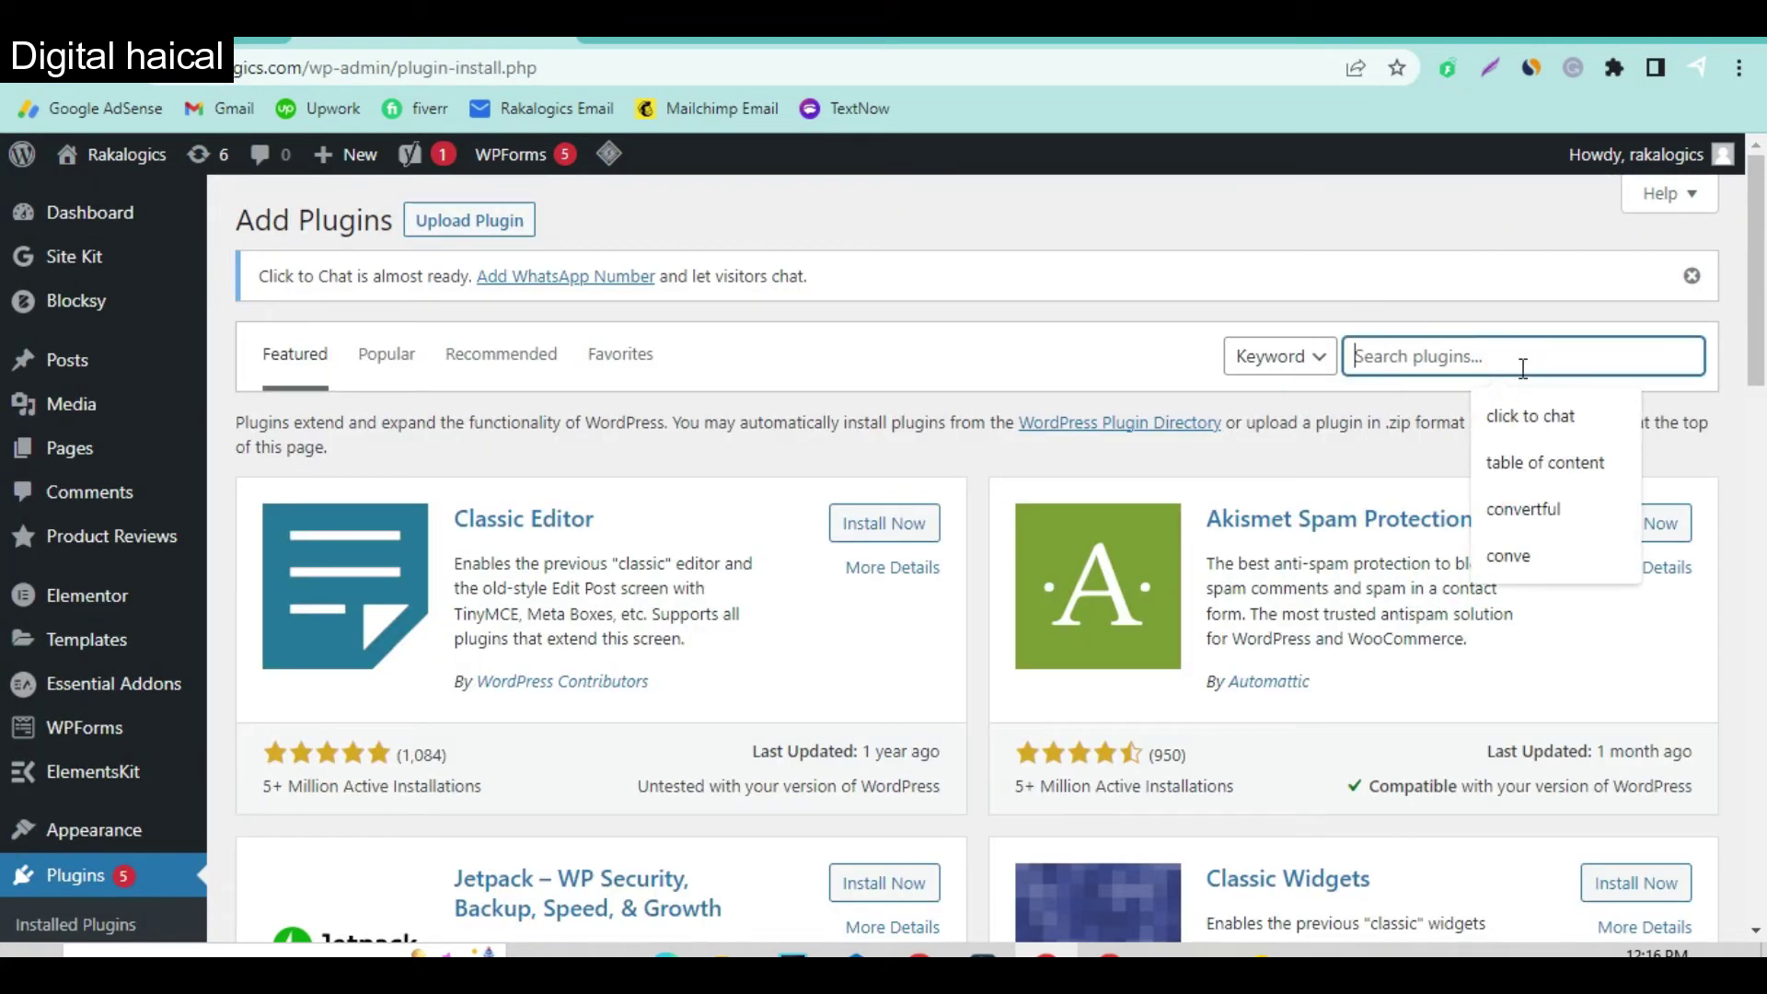
type("facebook for wordpress")
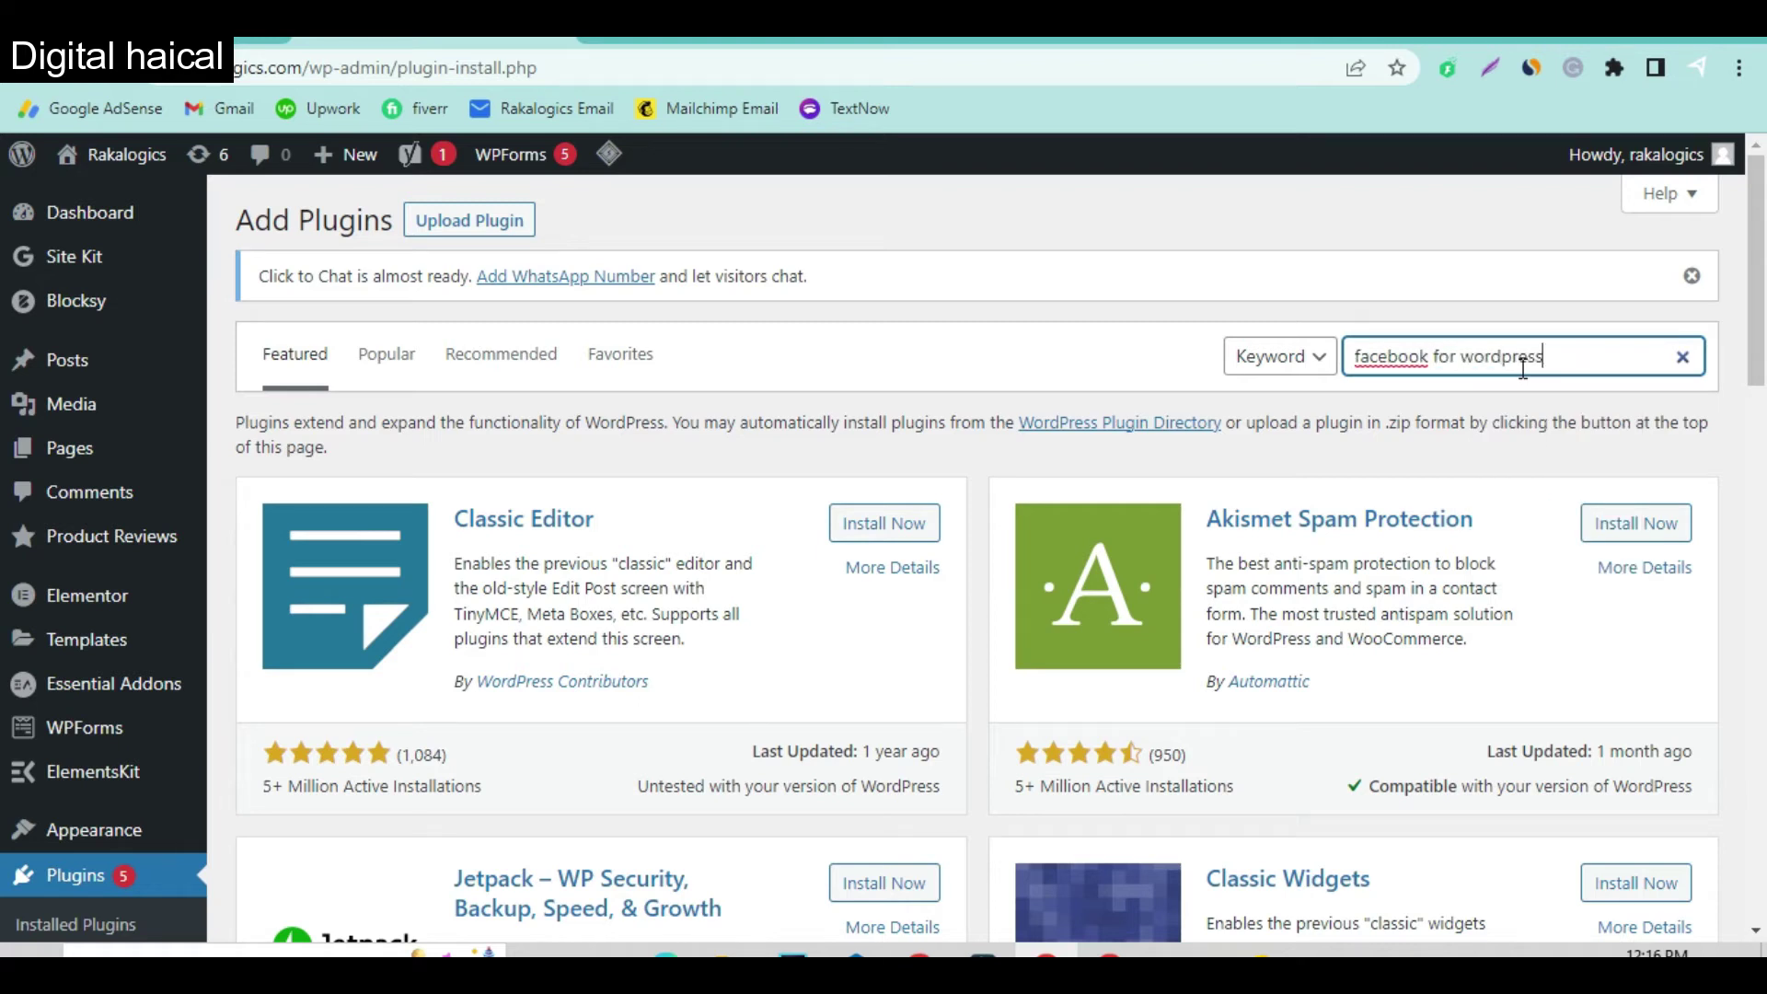
left_click(884, 504)
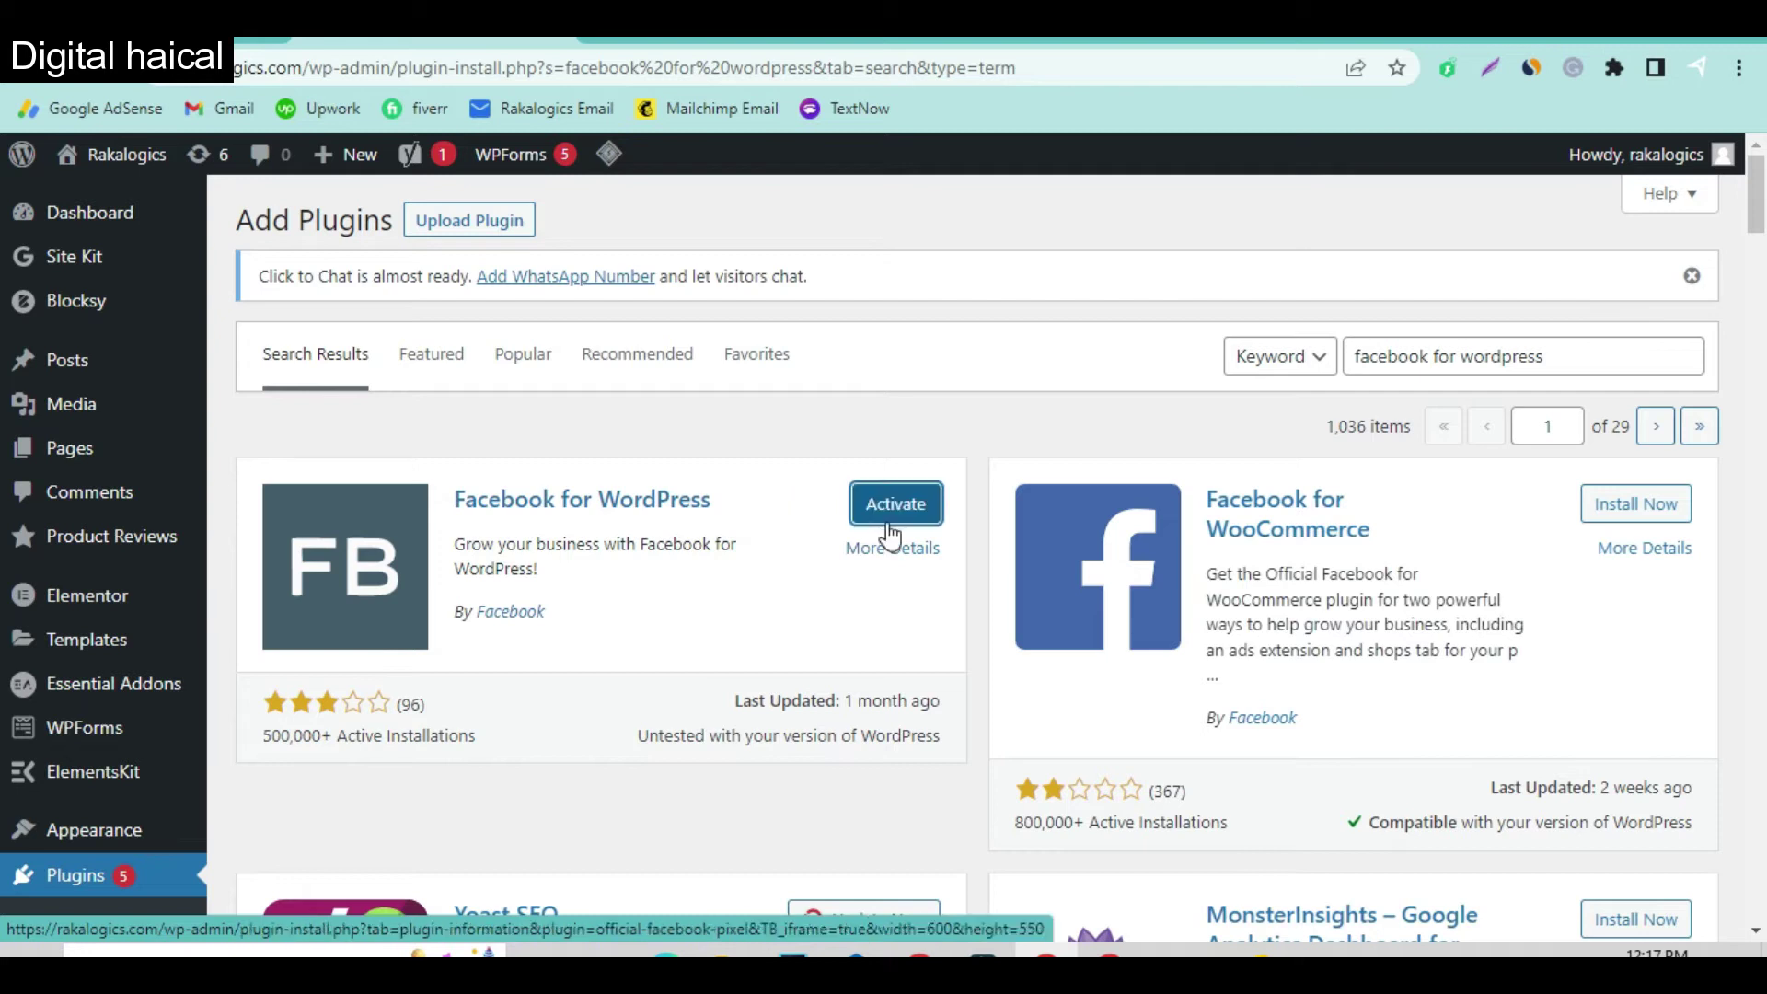
left_click(890, 506)
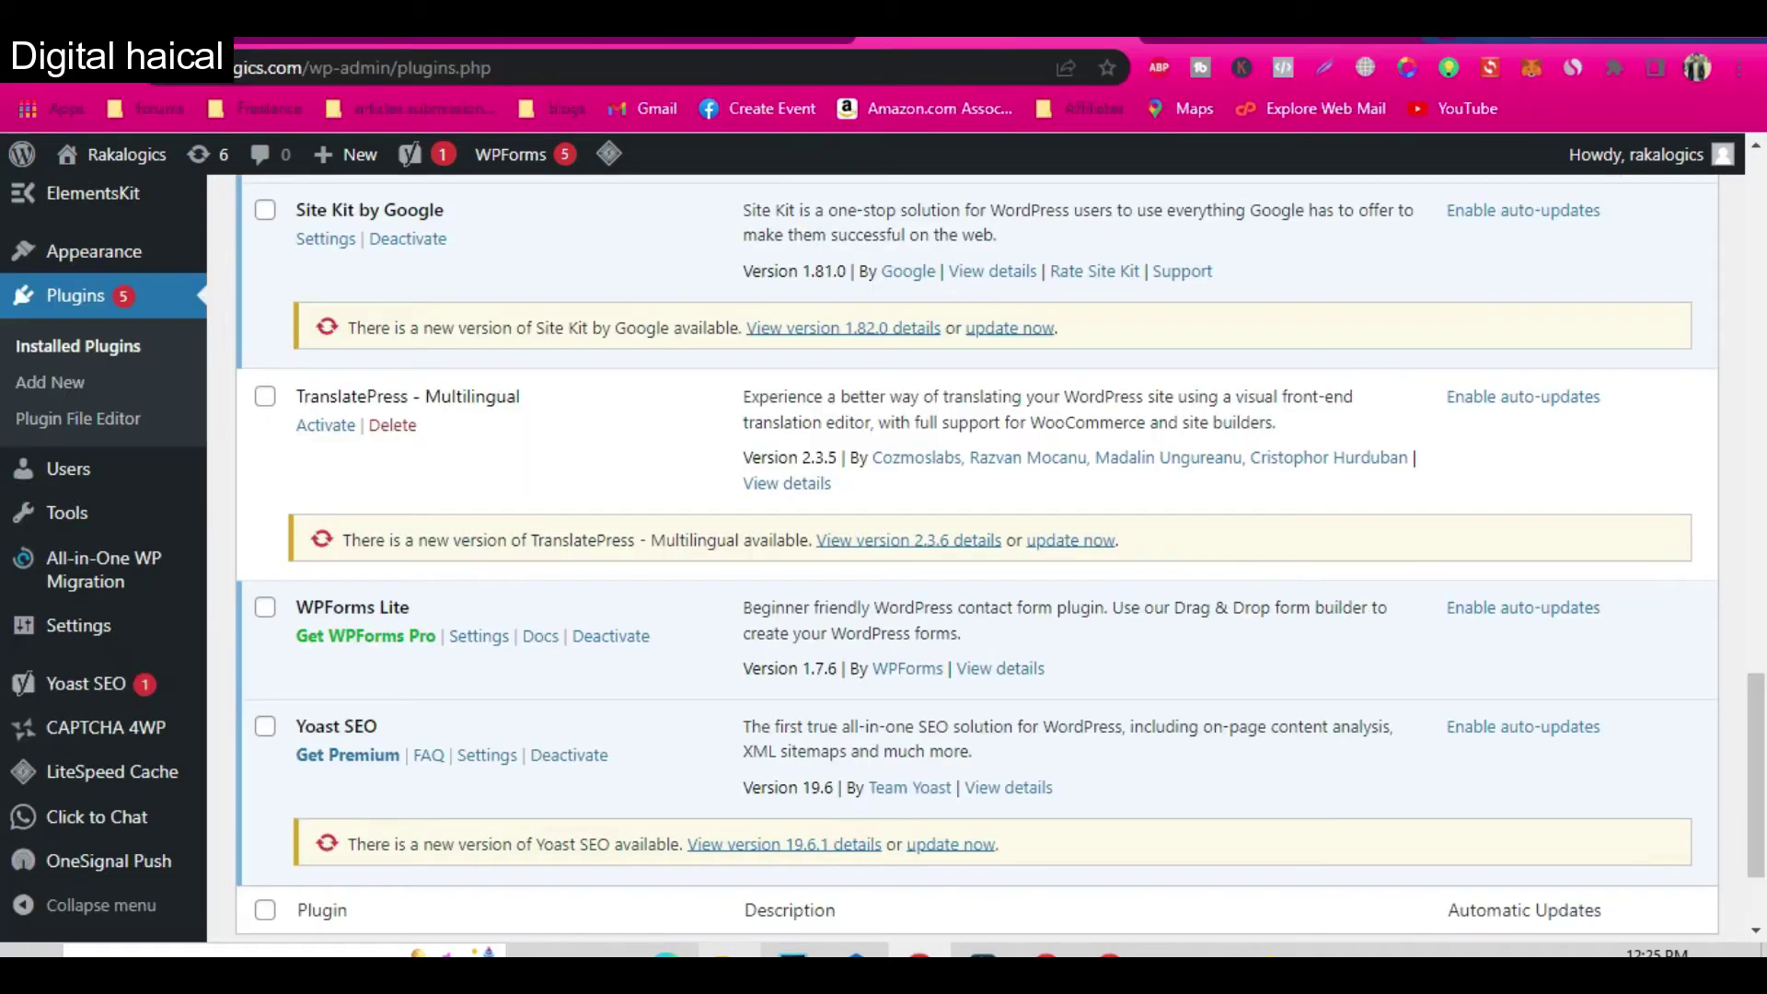
Find Facebook for WordPress among the installed plugins and open its settings
mouse_move(152, 679)
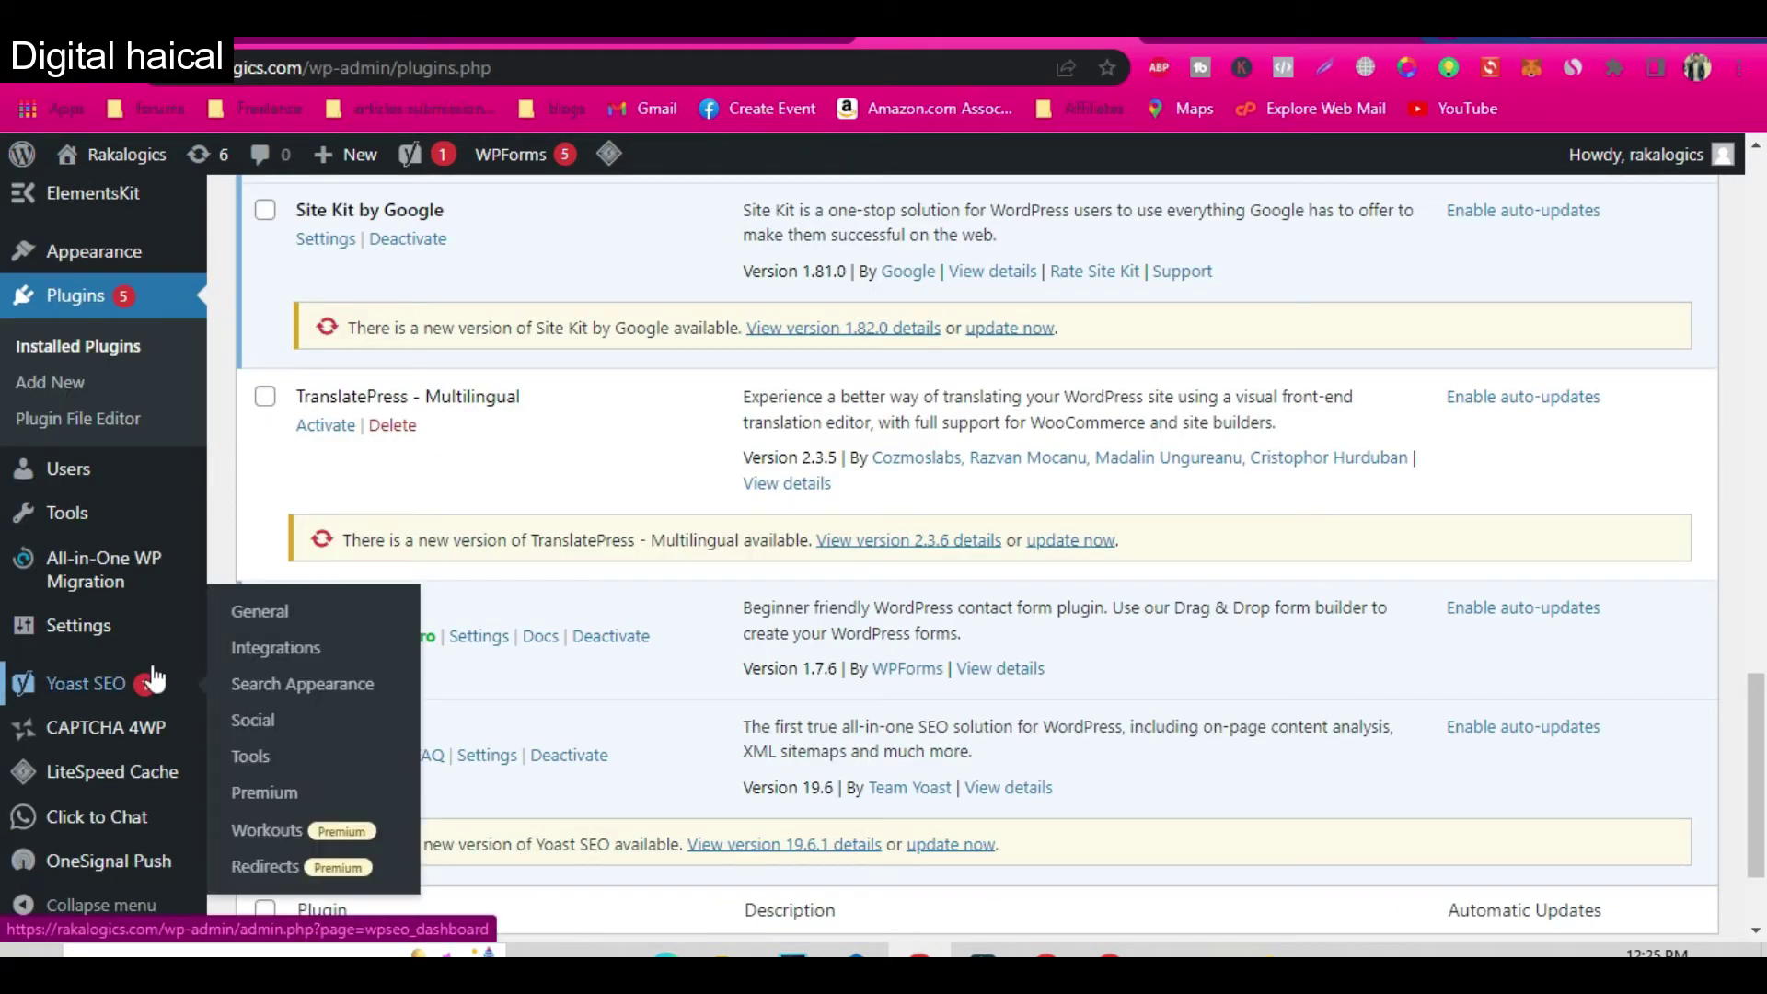
scroll(147, 679, "down", 2)
scroll(87, 414, "up", 2)
scroll(87, 661, "up", 1)
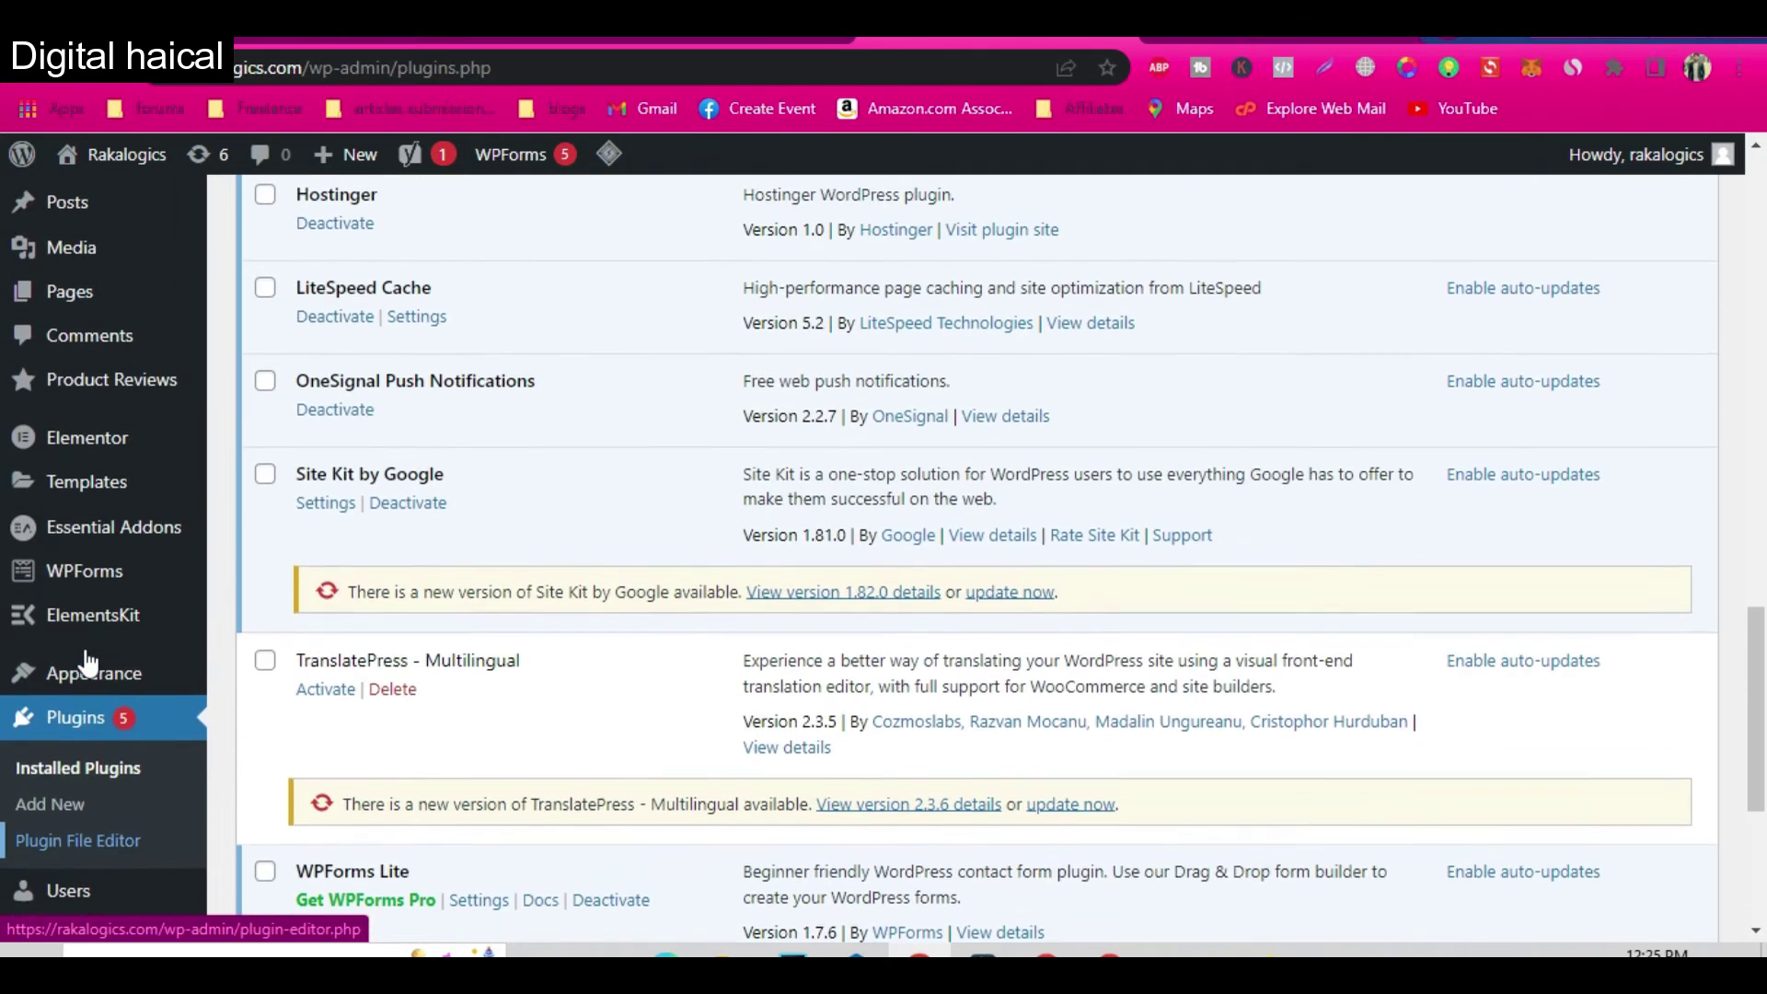
scroll(463, 460, "up", 3)
scroll(465, 461, "down", 6)
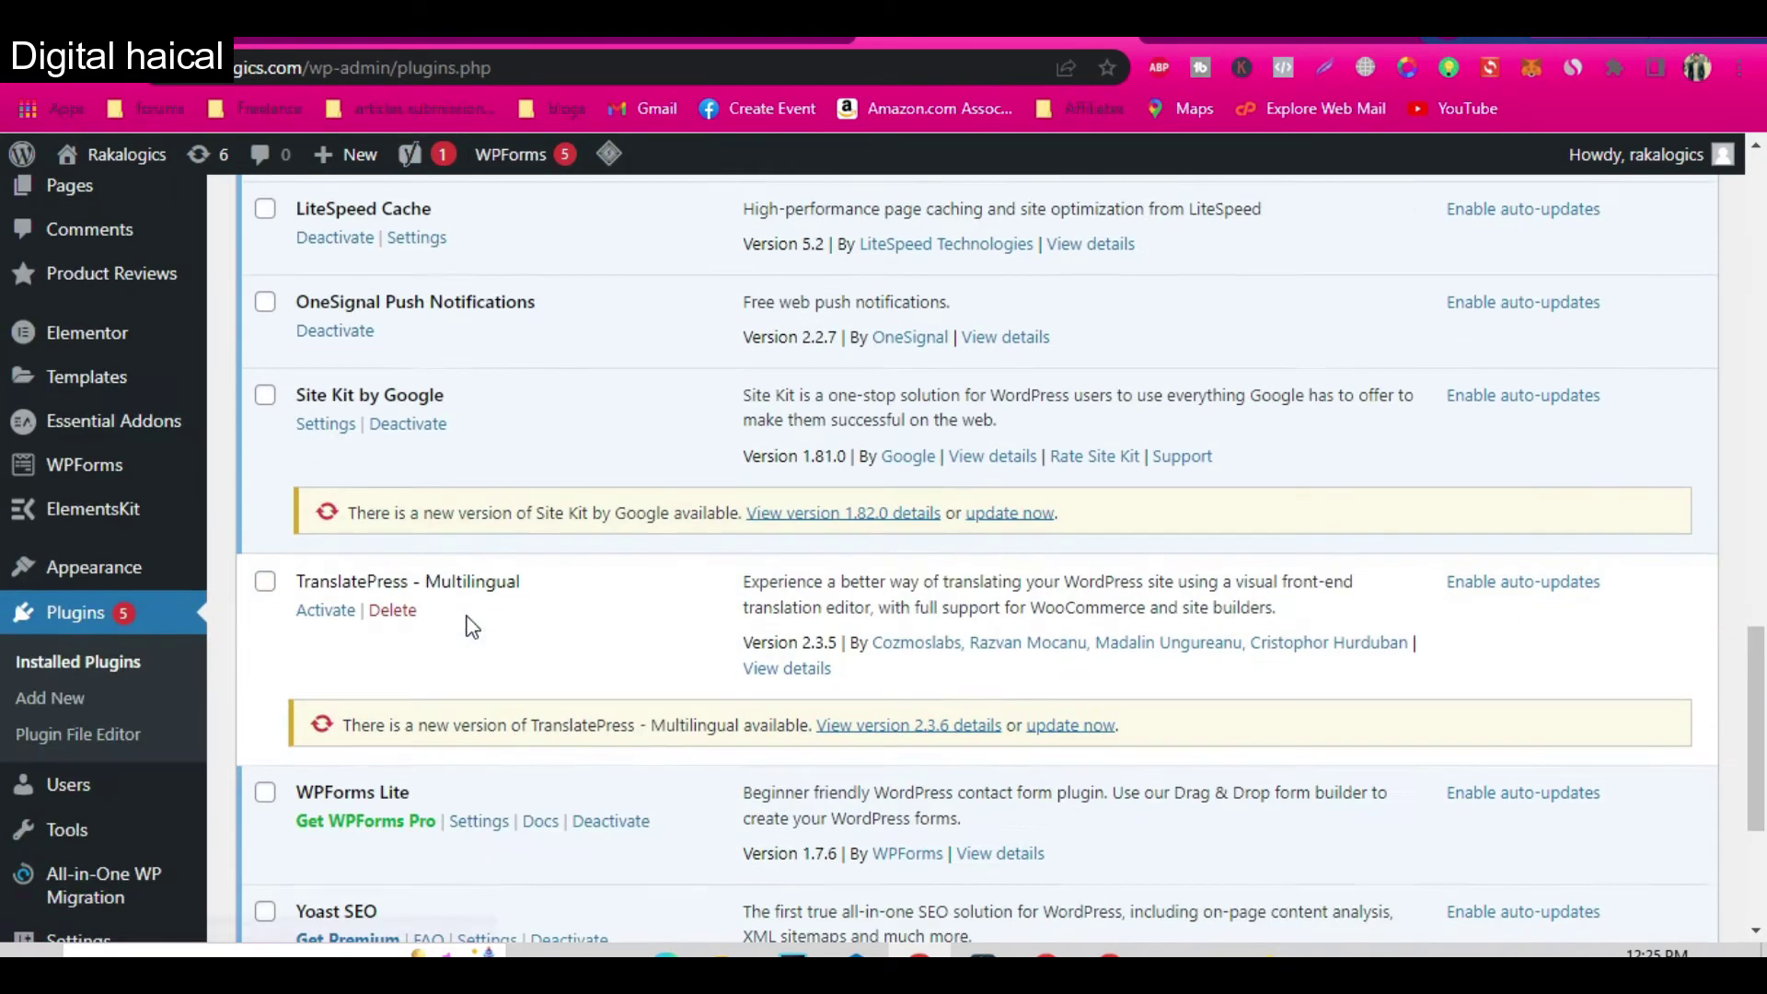
scroll(399, 705, "down", 1)
scroll(398, 705, "up", 5)
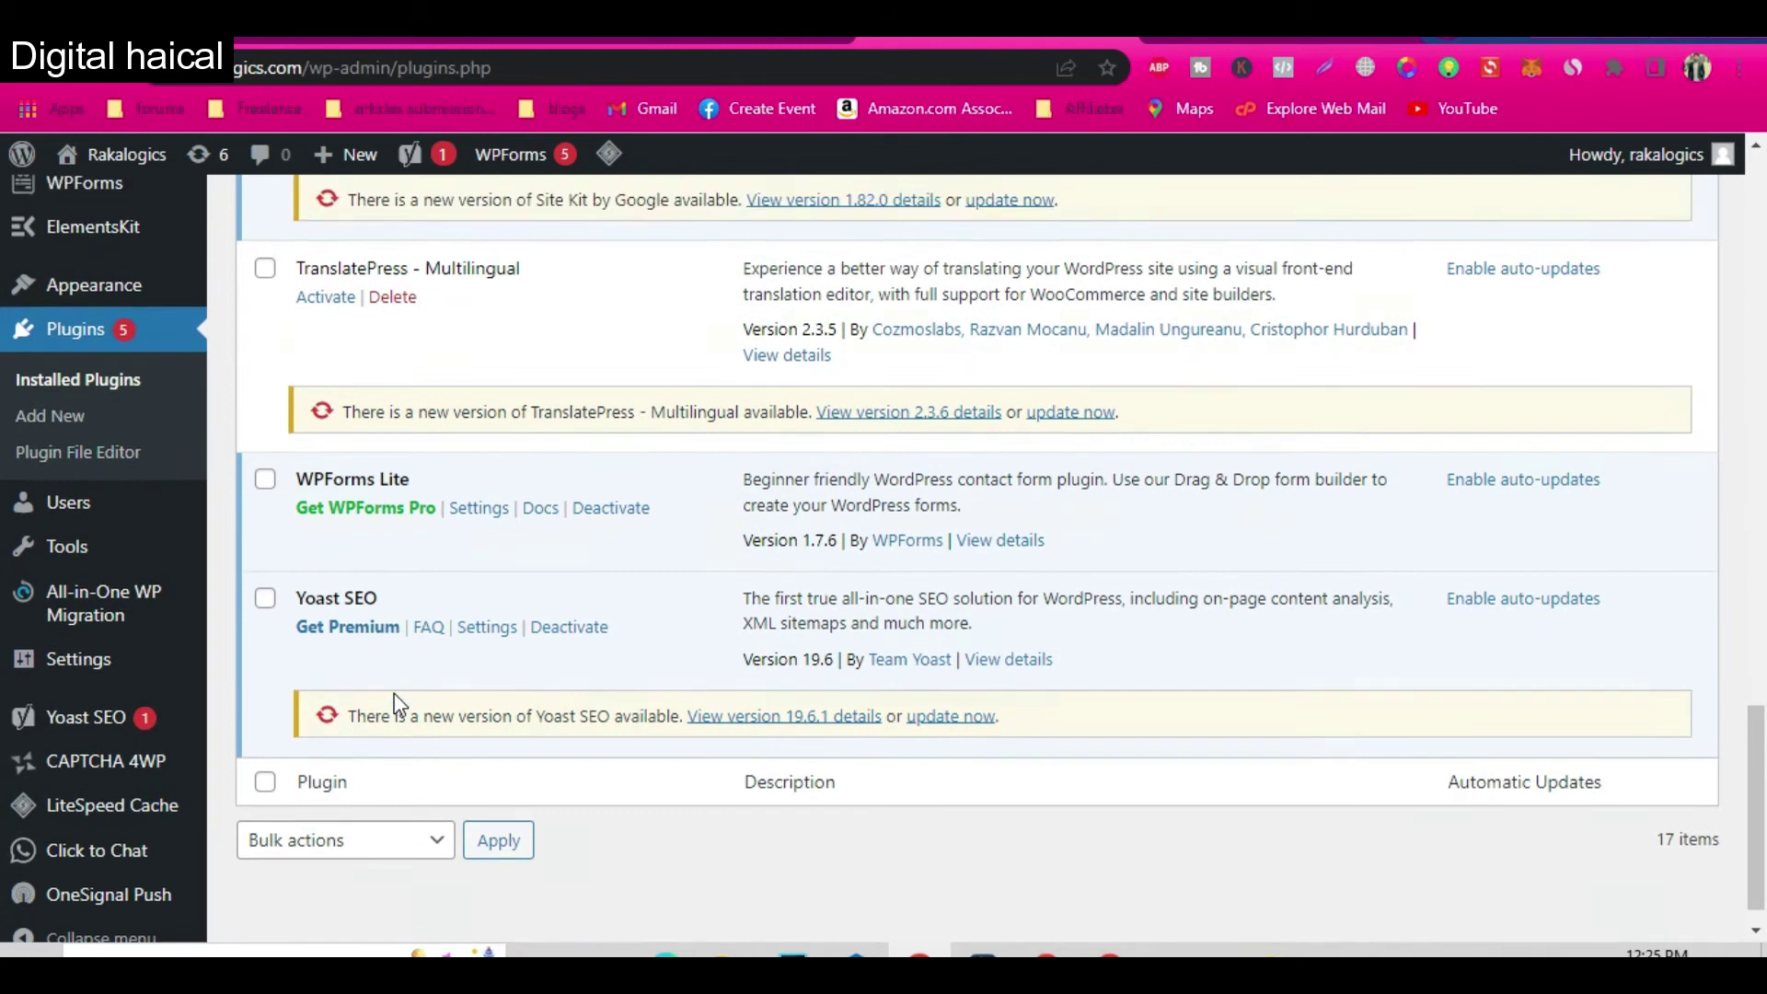
scroll(443, 594, "up", 5)
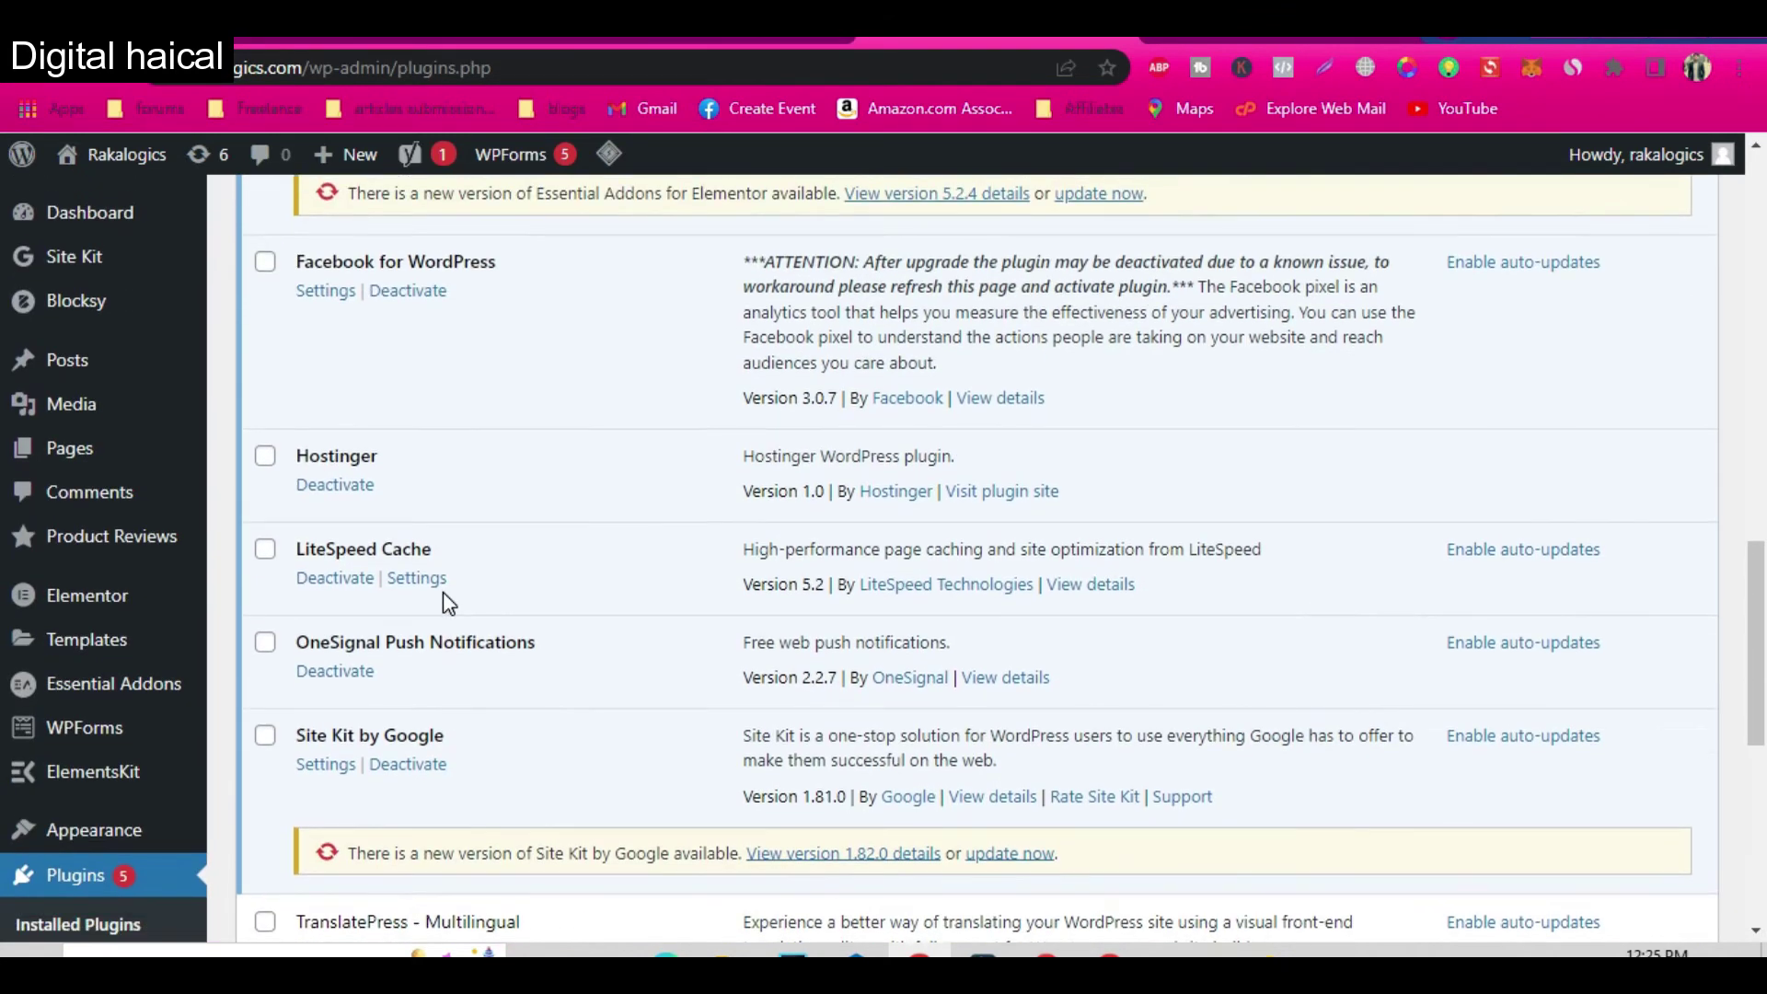
left_click(333, 652)
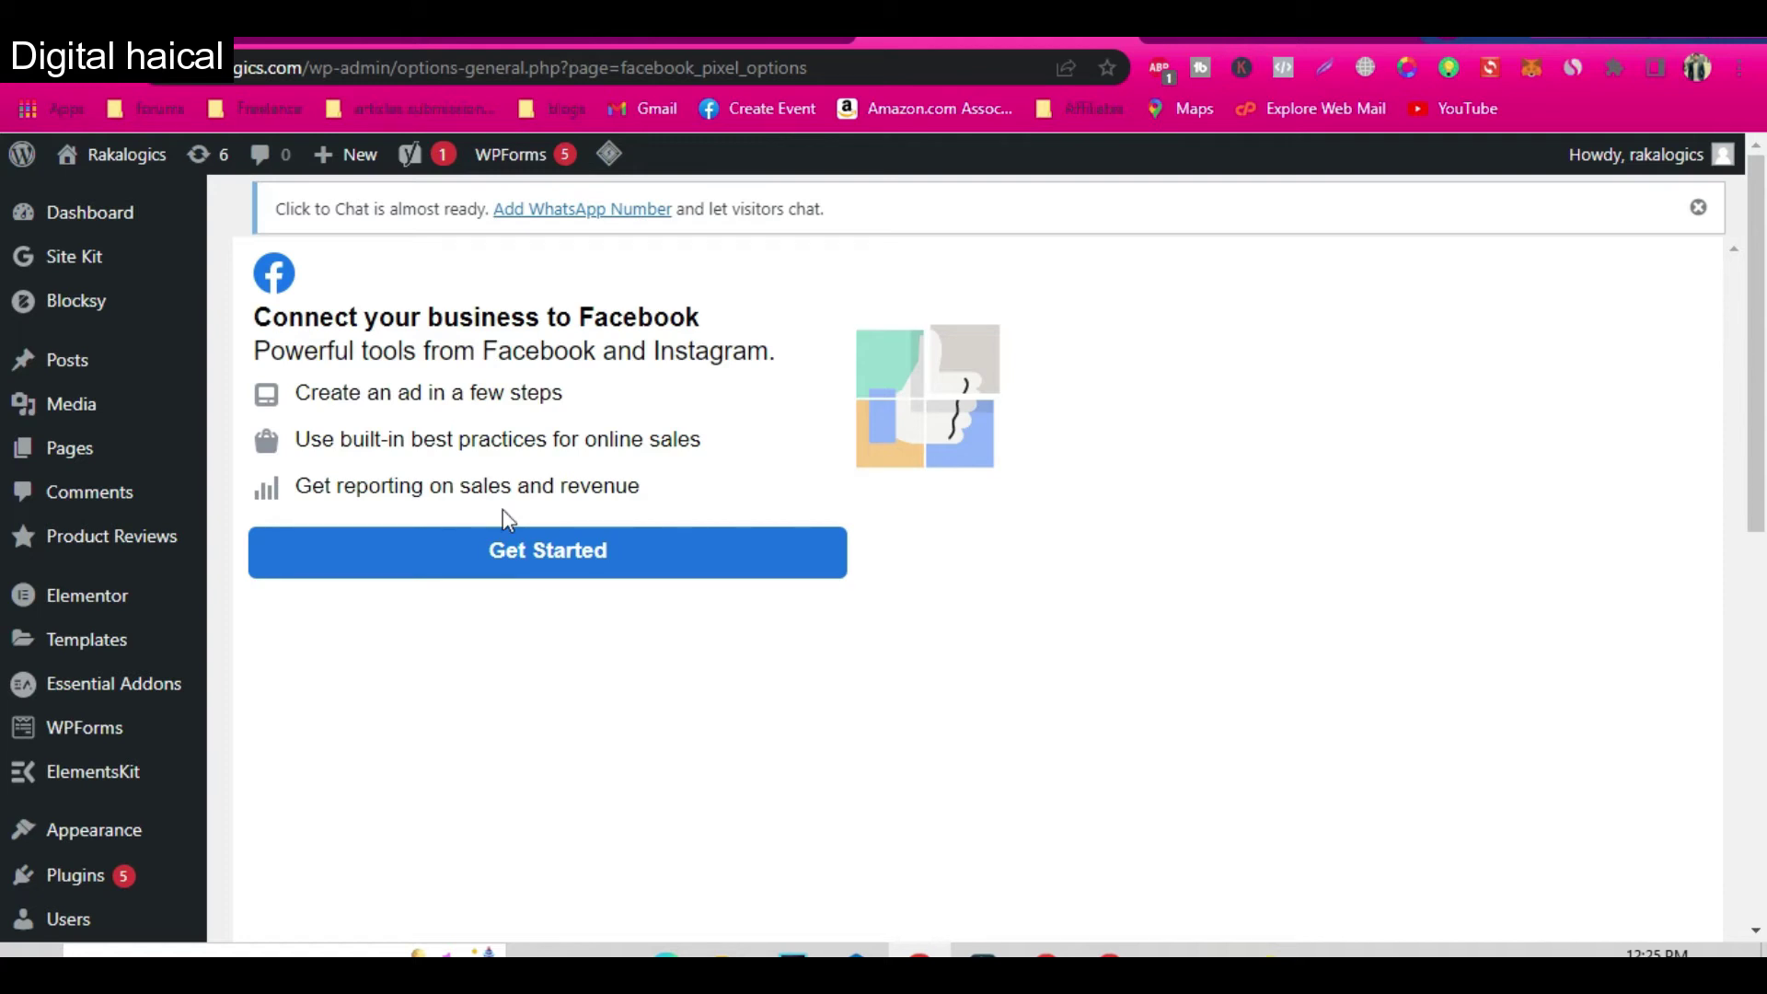
Start connecting the business to Facebook, allowing cookies and continuing to the WordPress App connection settings
left_click(541, 565)
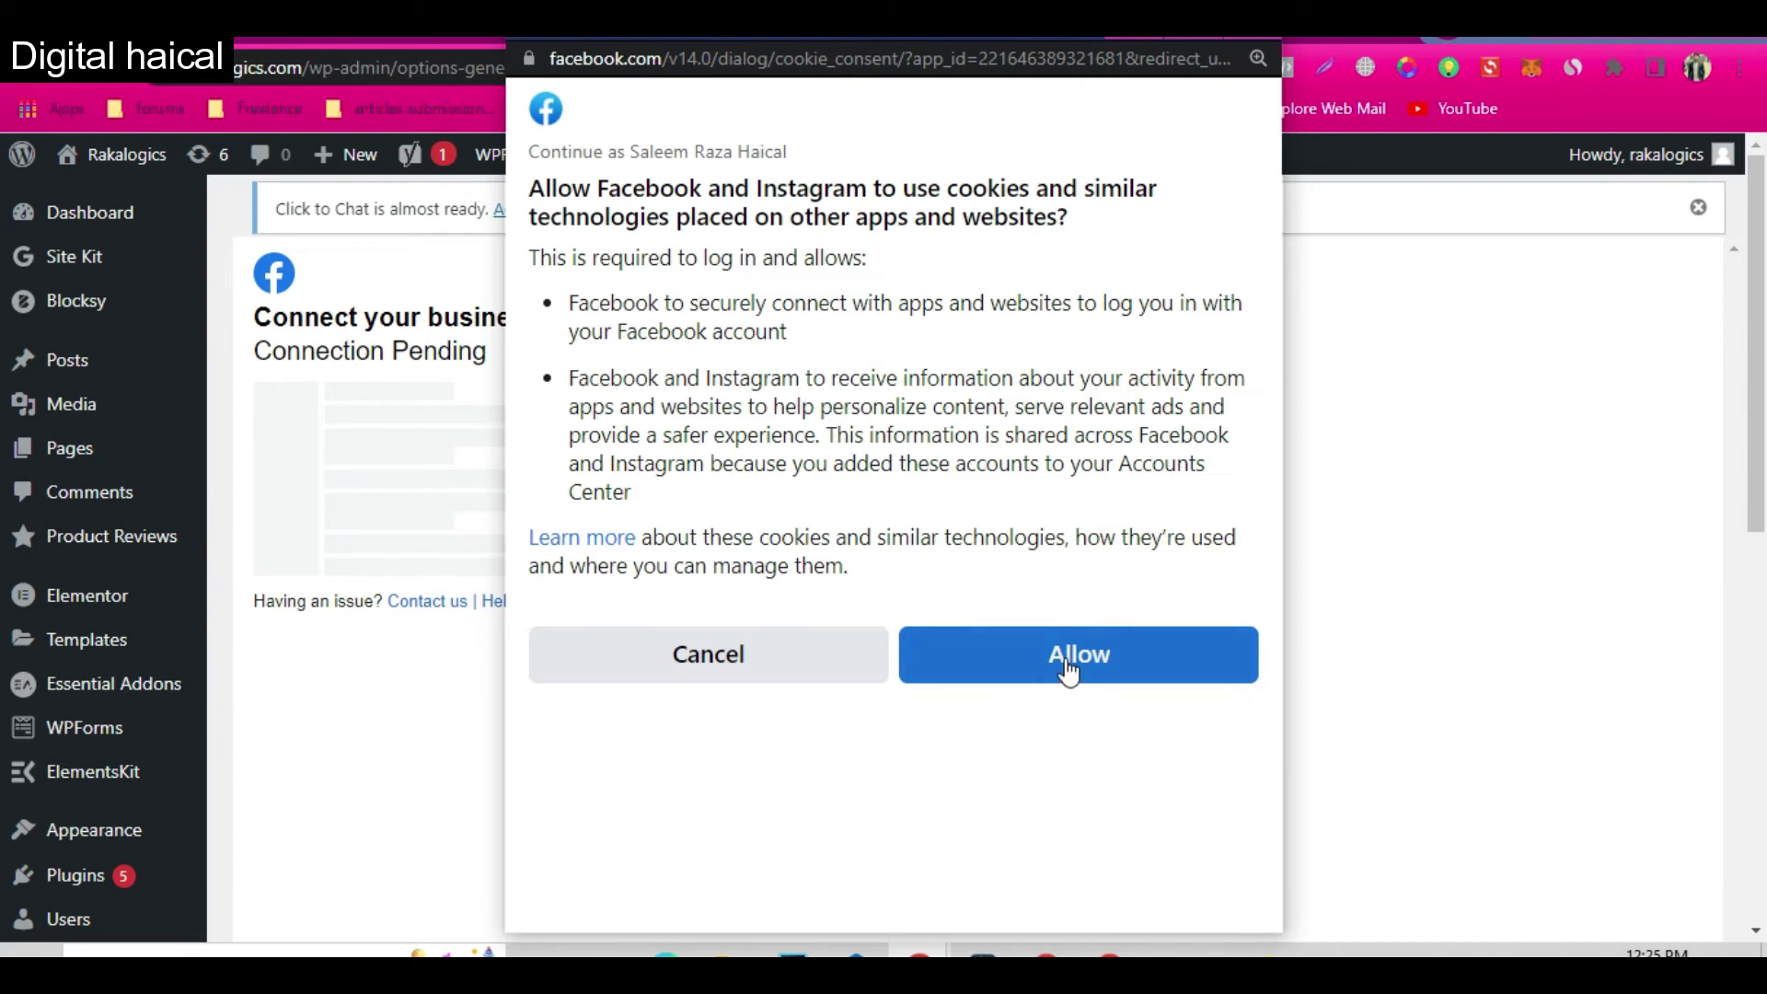
left_click(1068, 670)
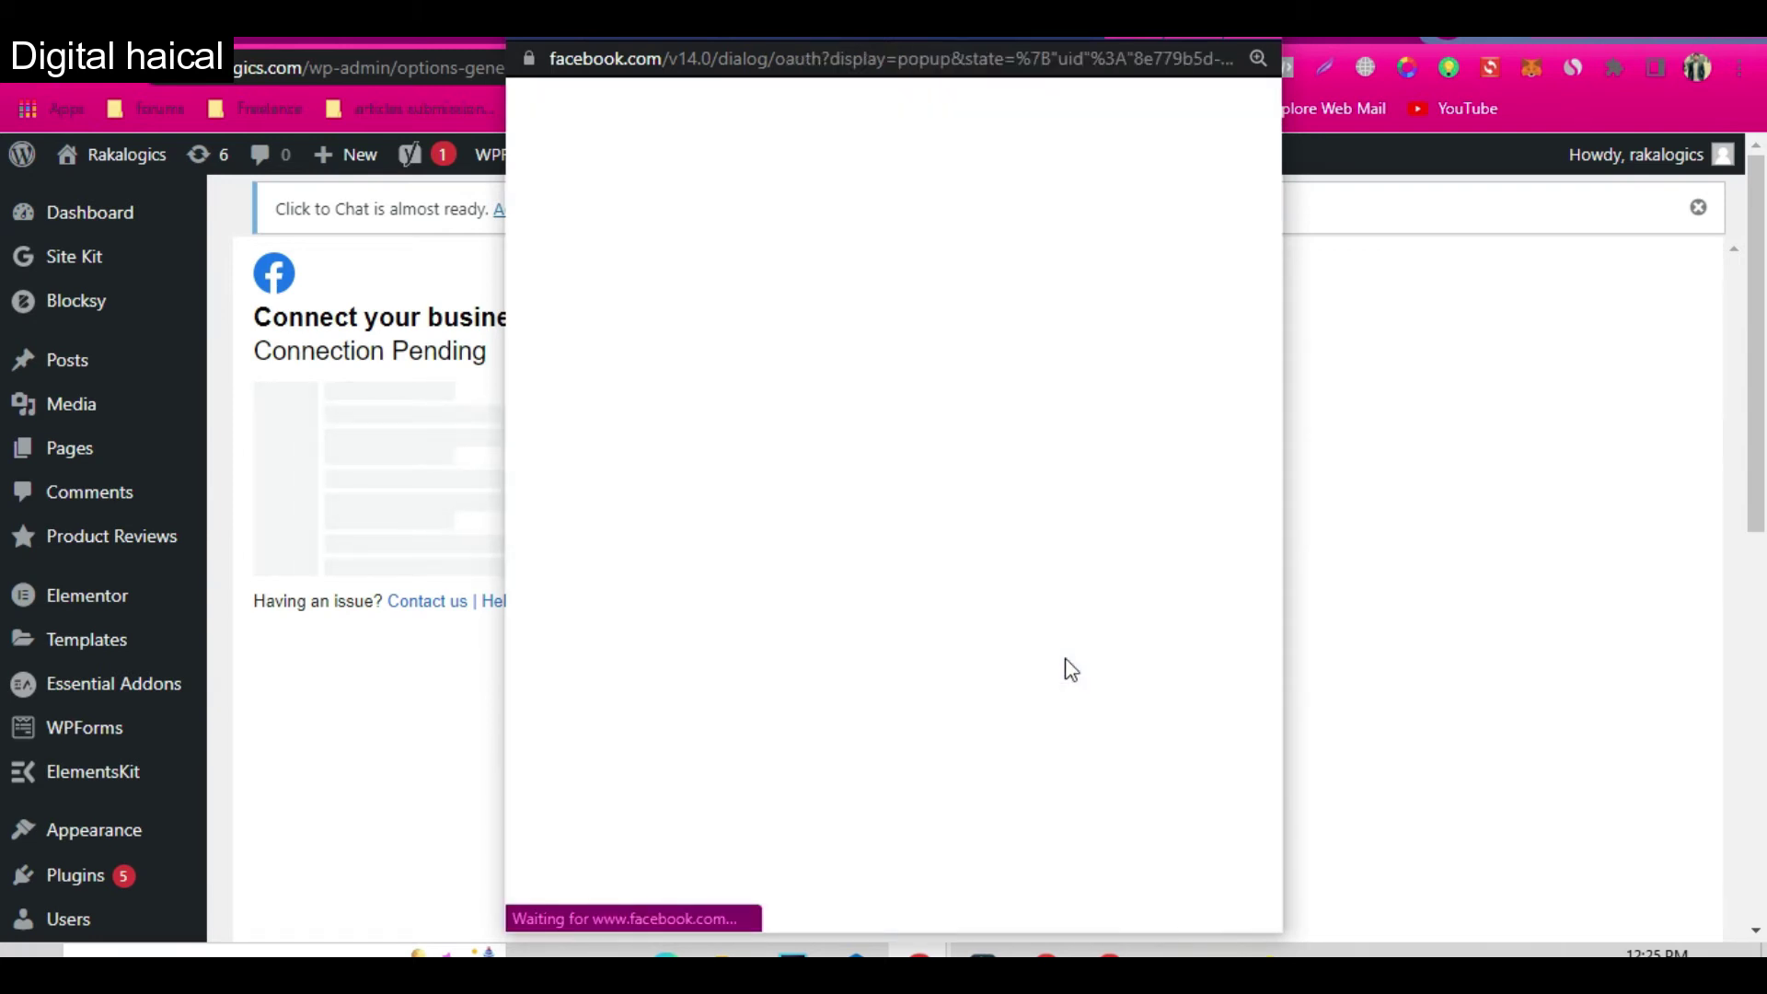
left_click(1106, 818)
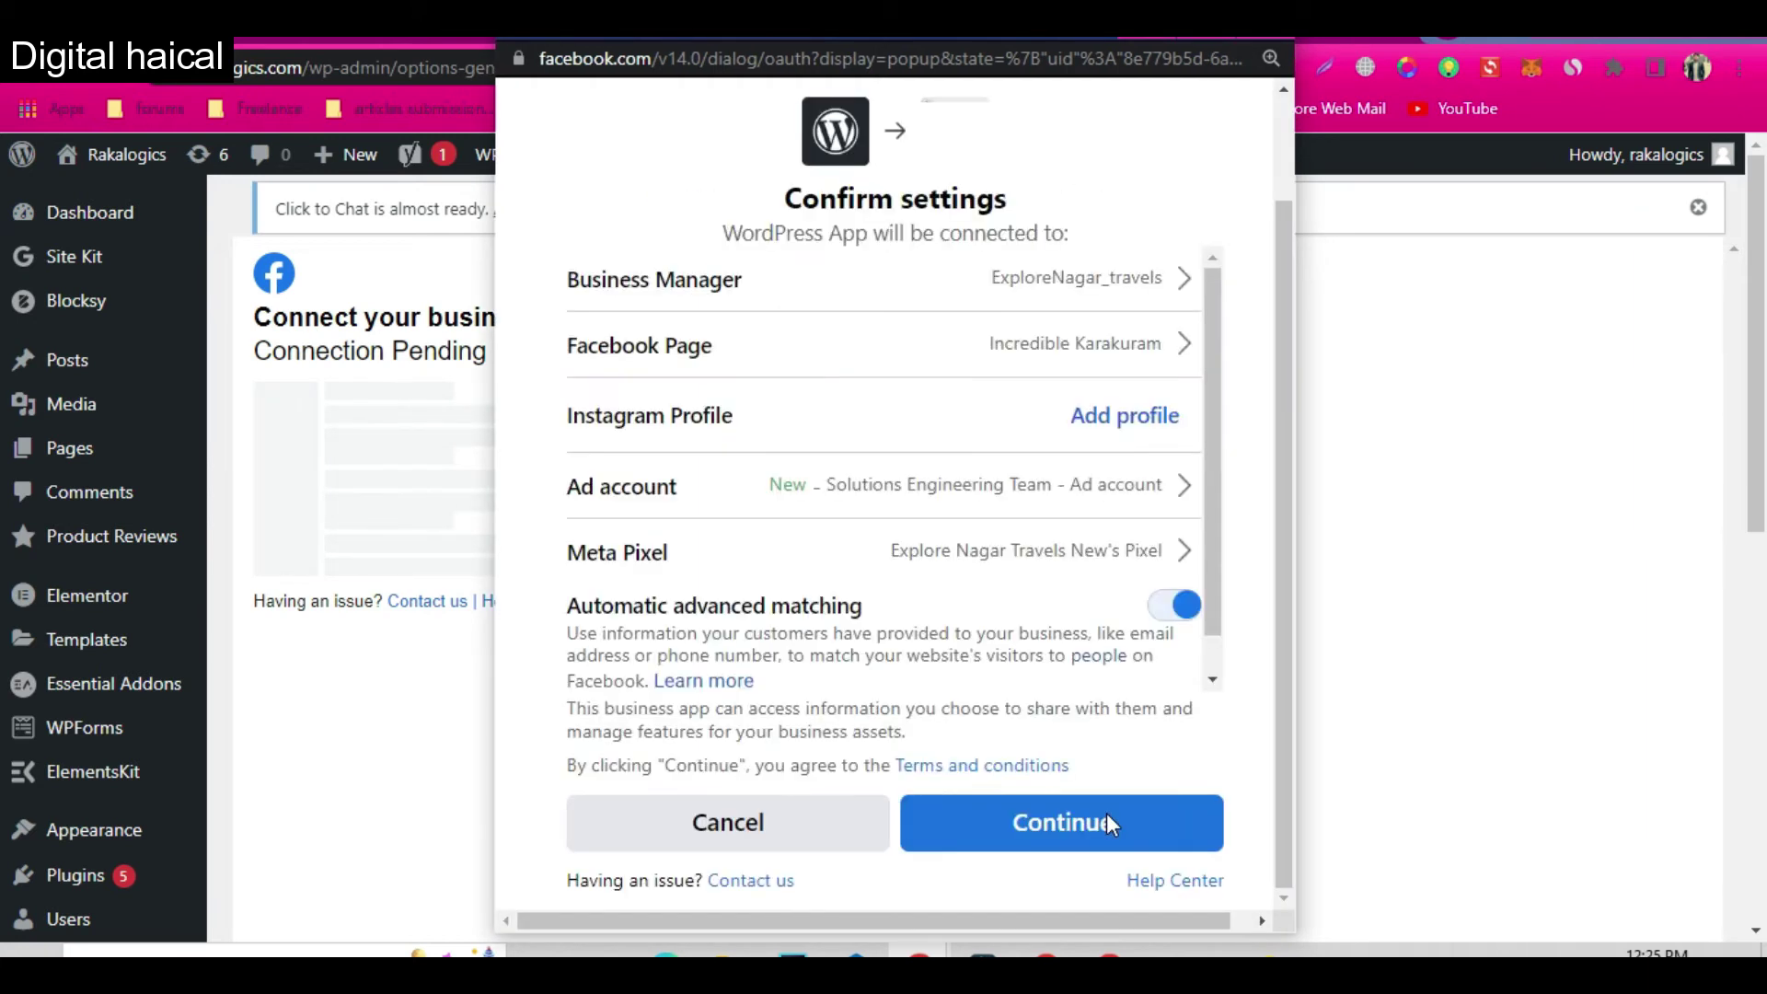
Change the Facebook Page connected to the WordPress App to rakalogics
scroll(1165, 470, "up", 2)
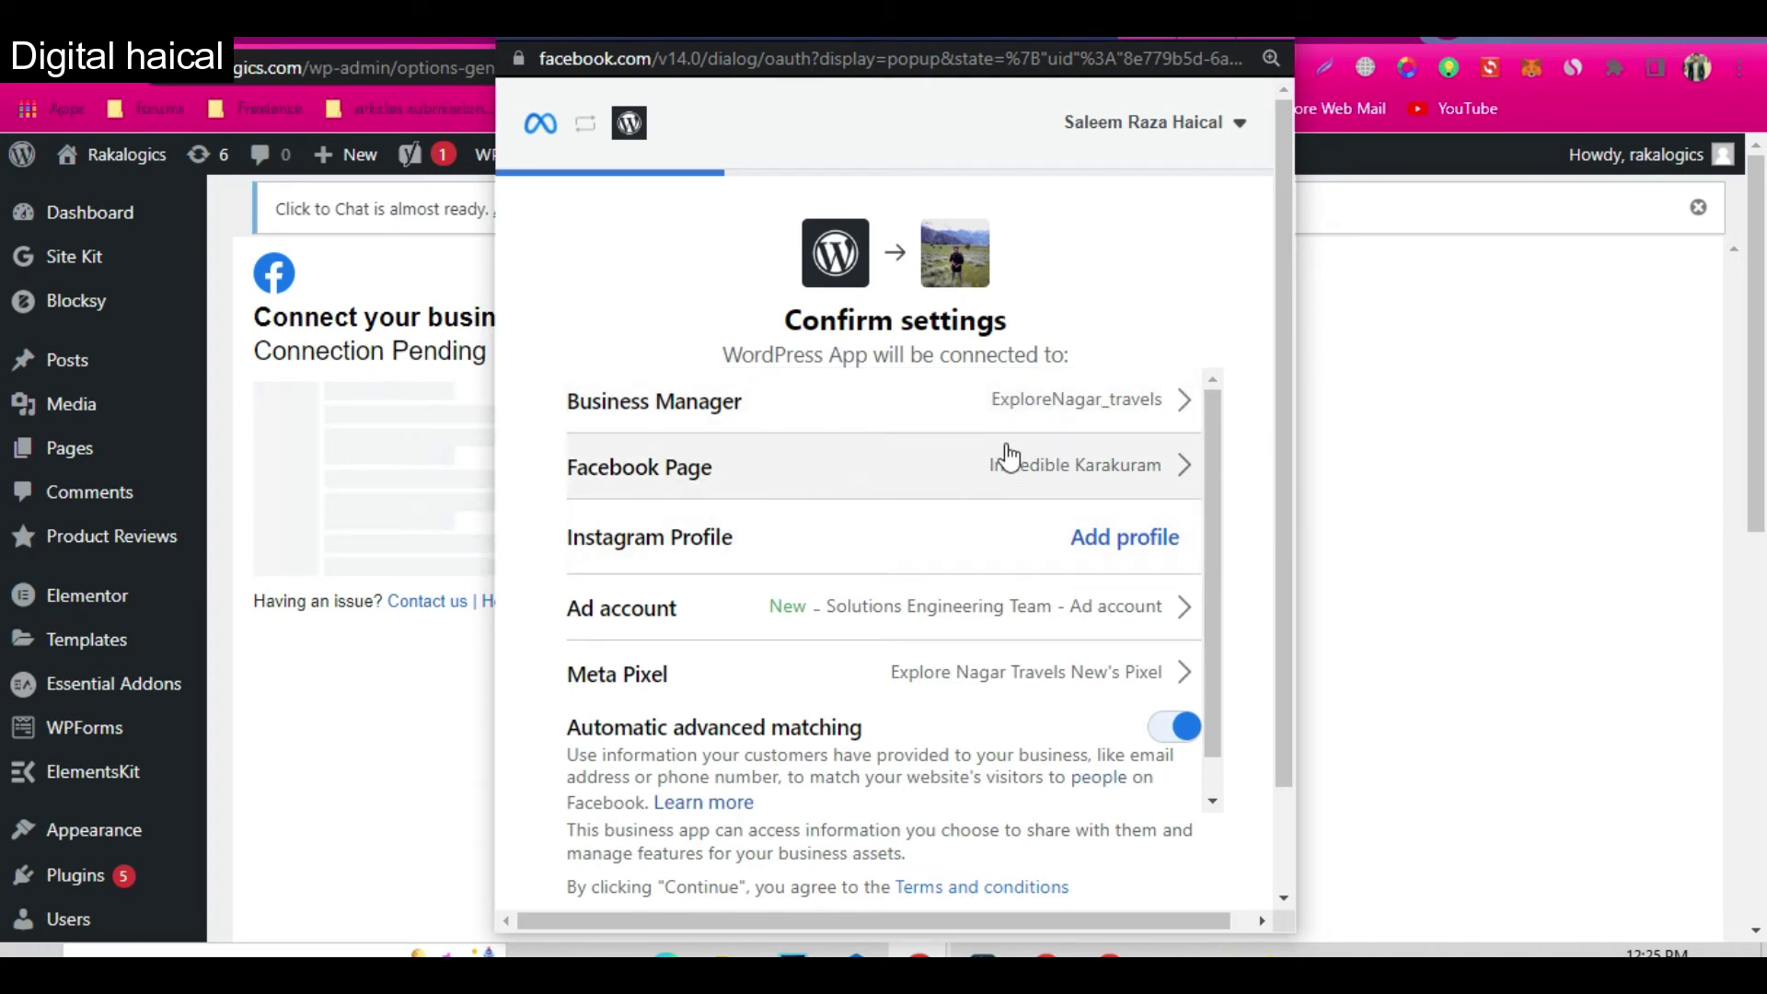
left_click(1081, 469)
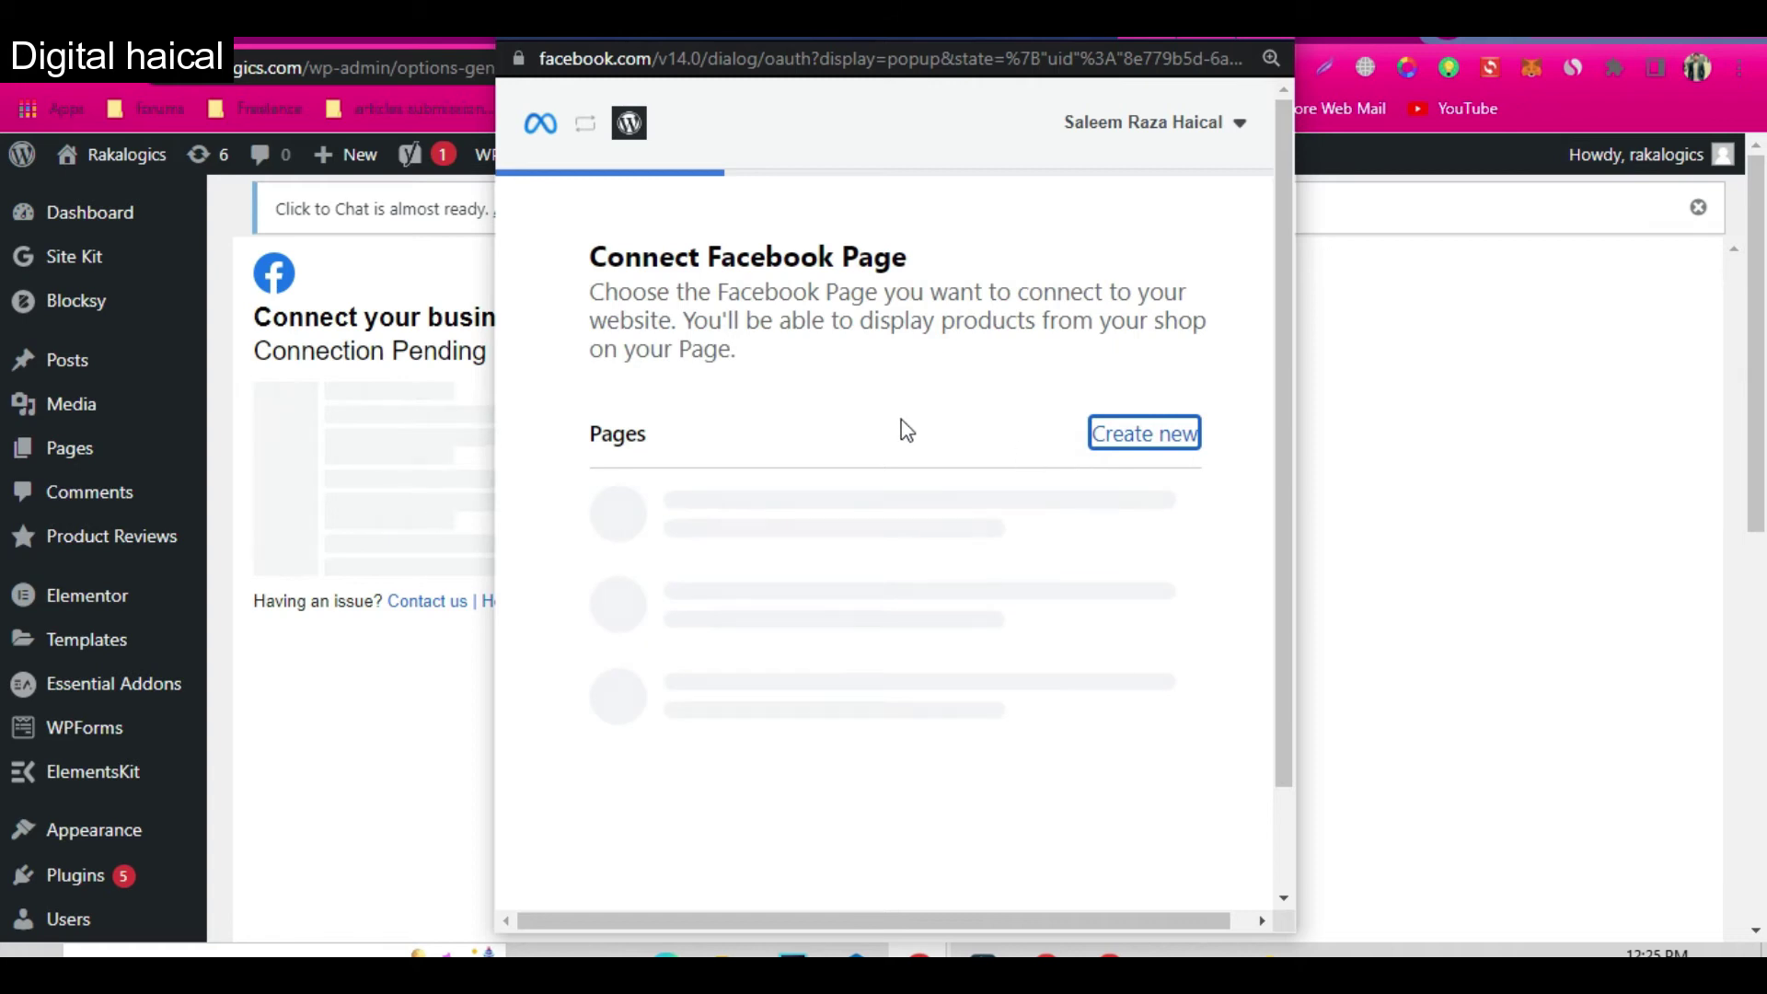
mouse_move(885, 623)
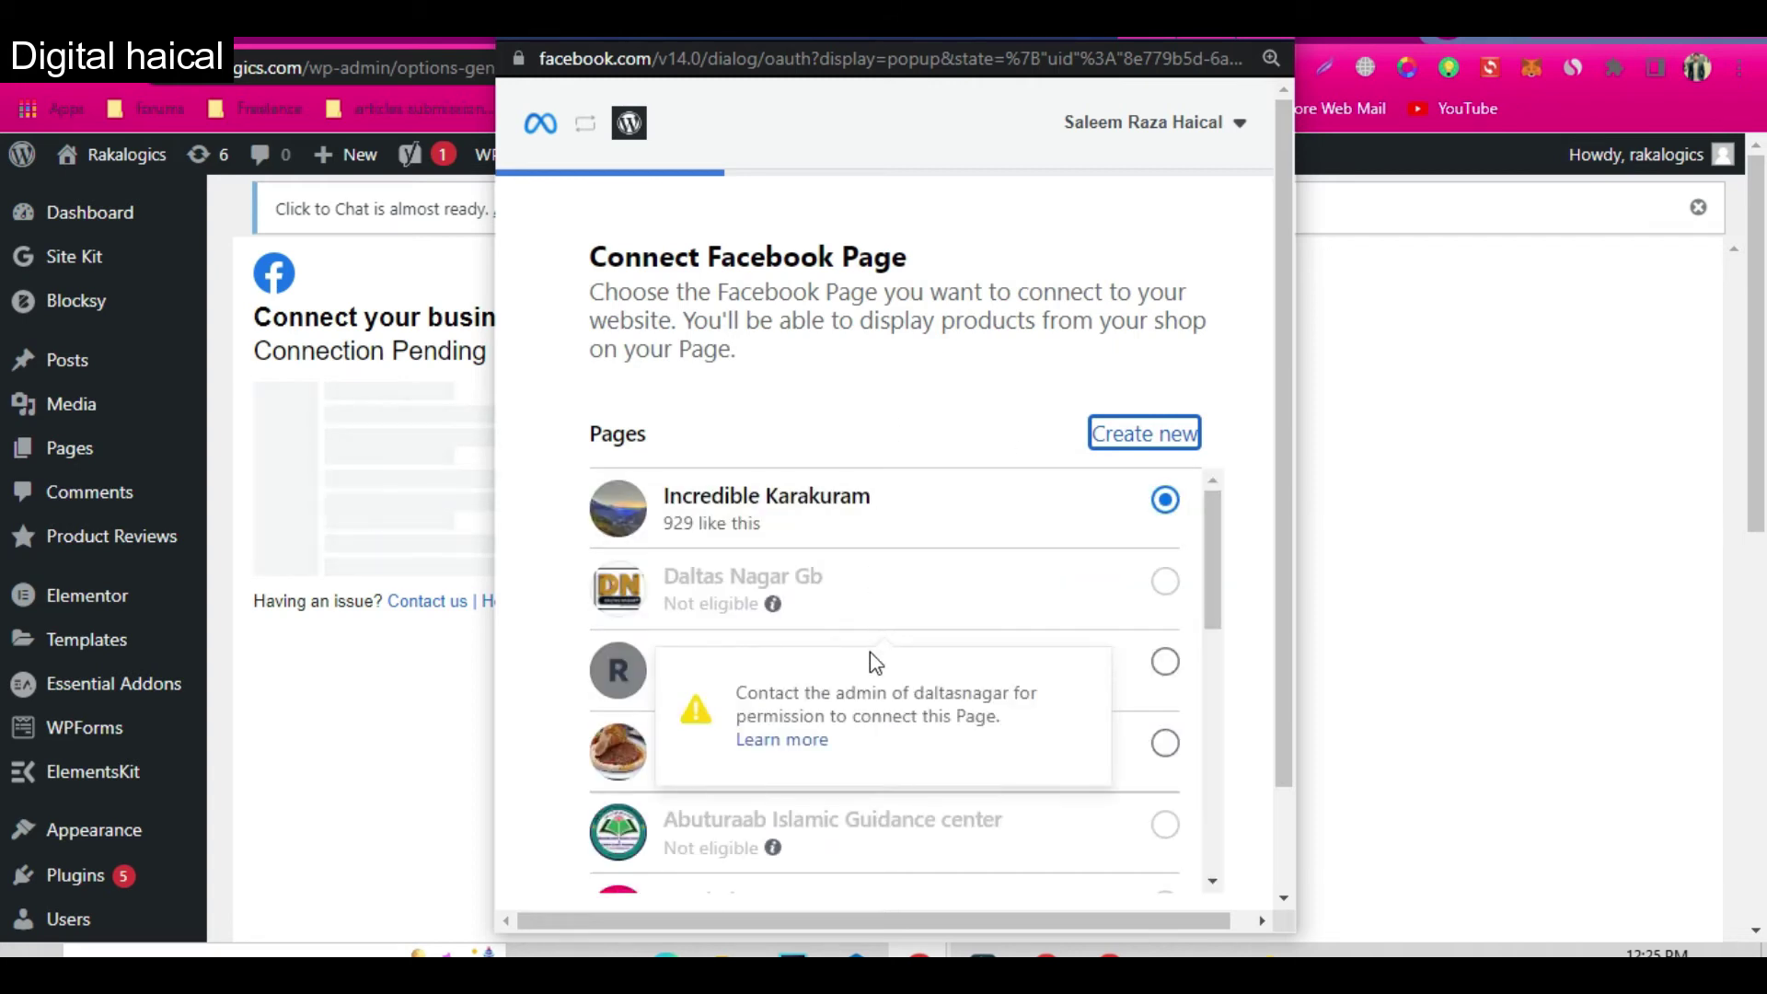
left_click(955, 694)
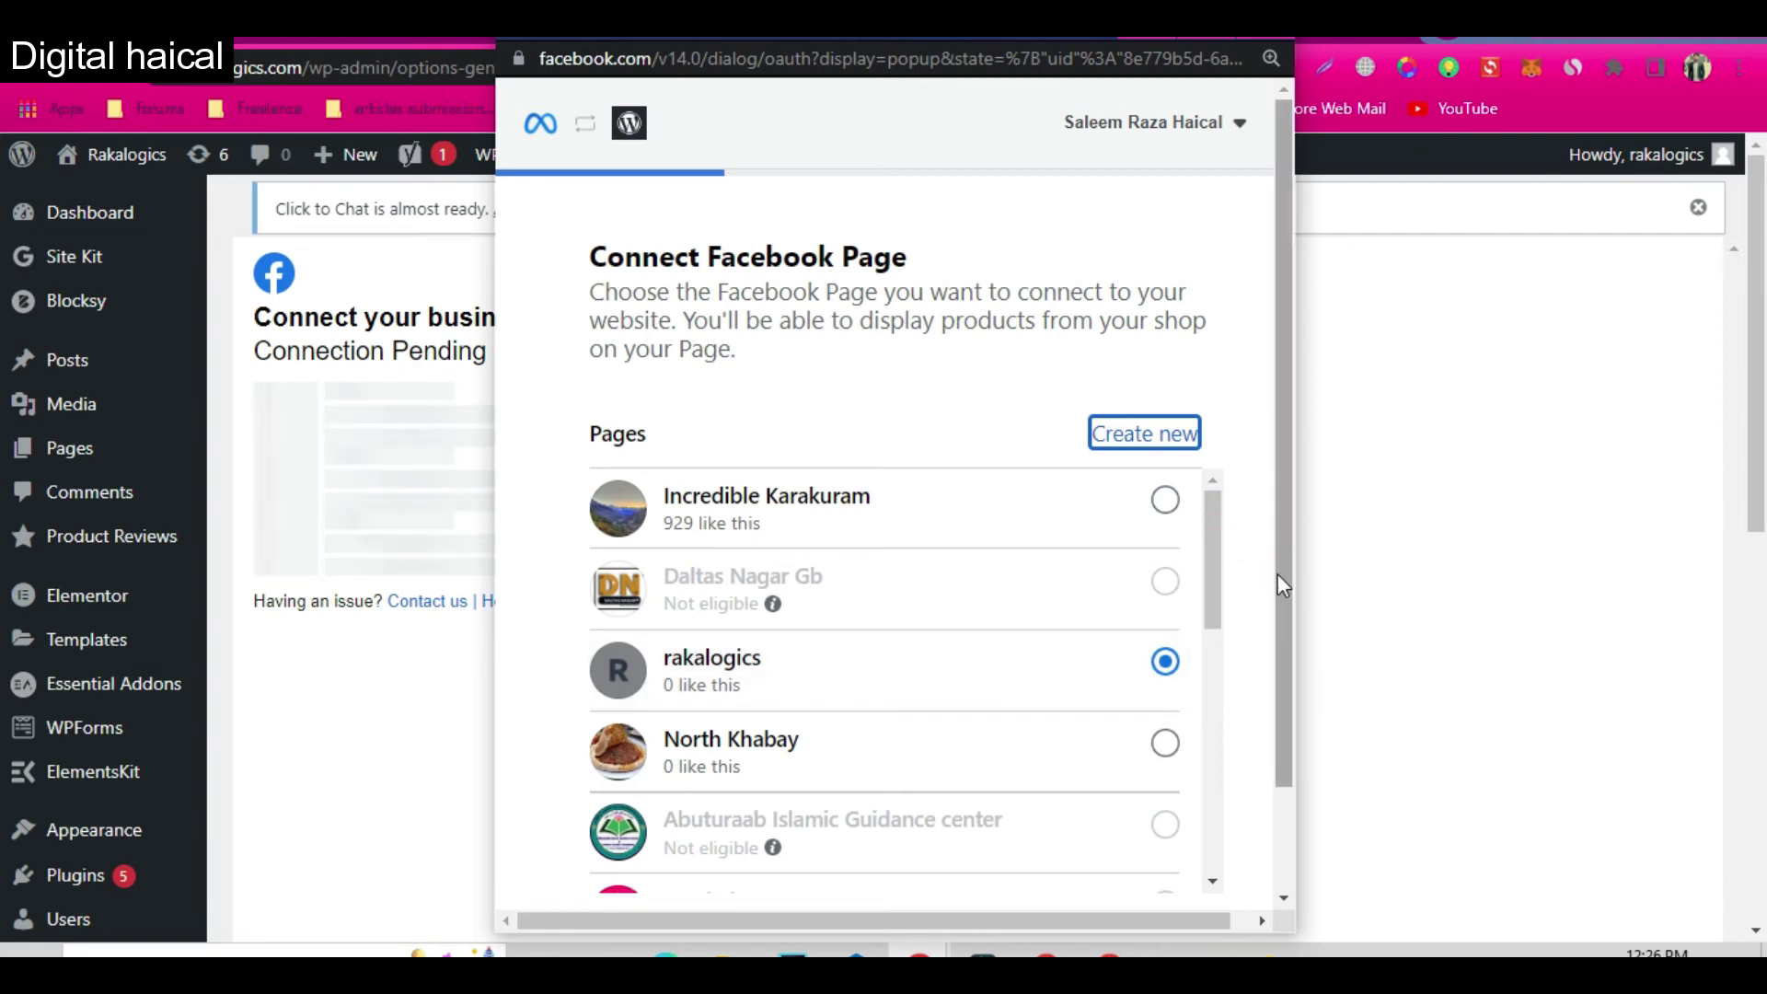
left_click_drag(1283, 577, 1283, 681)
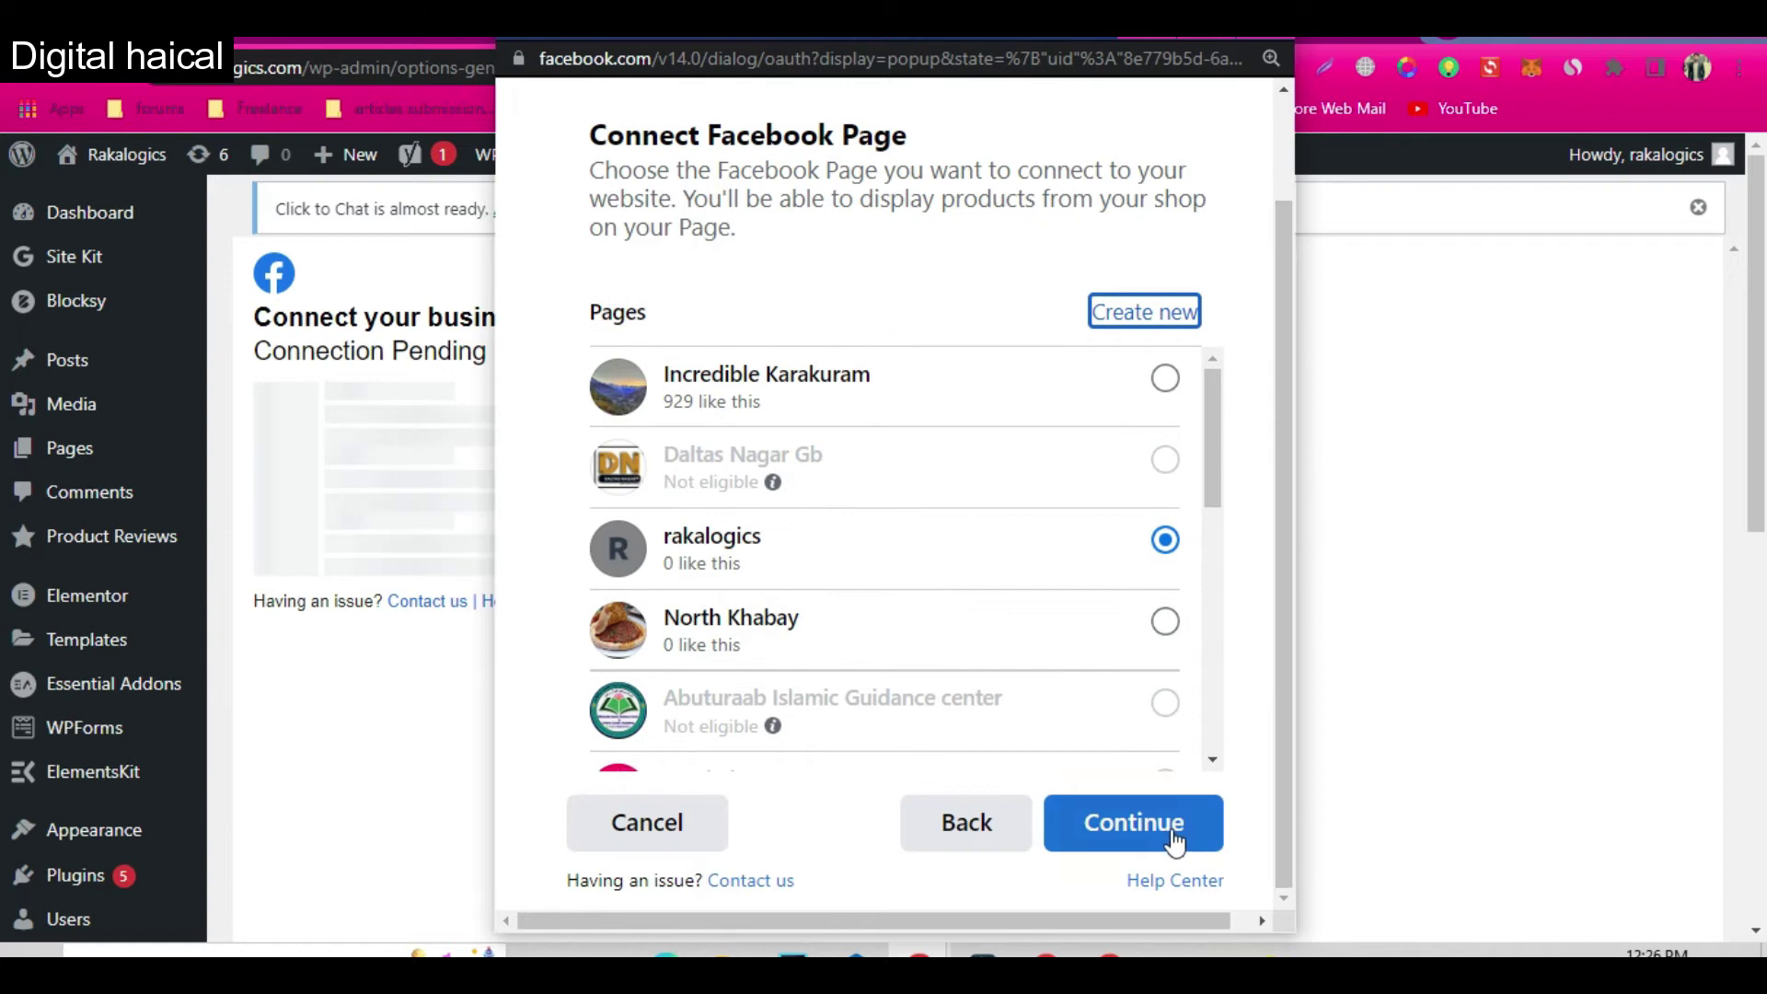
left_click(1140, 820)
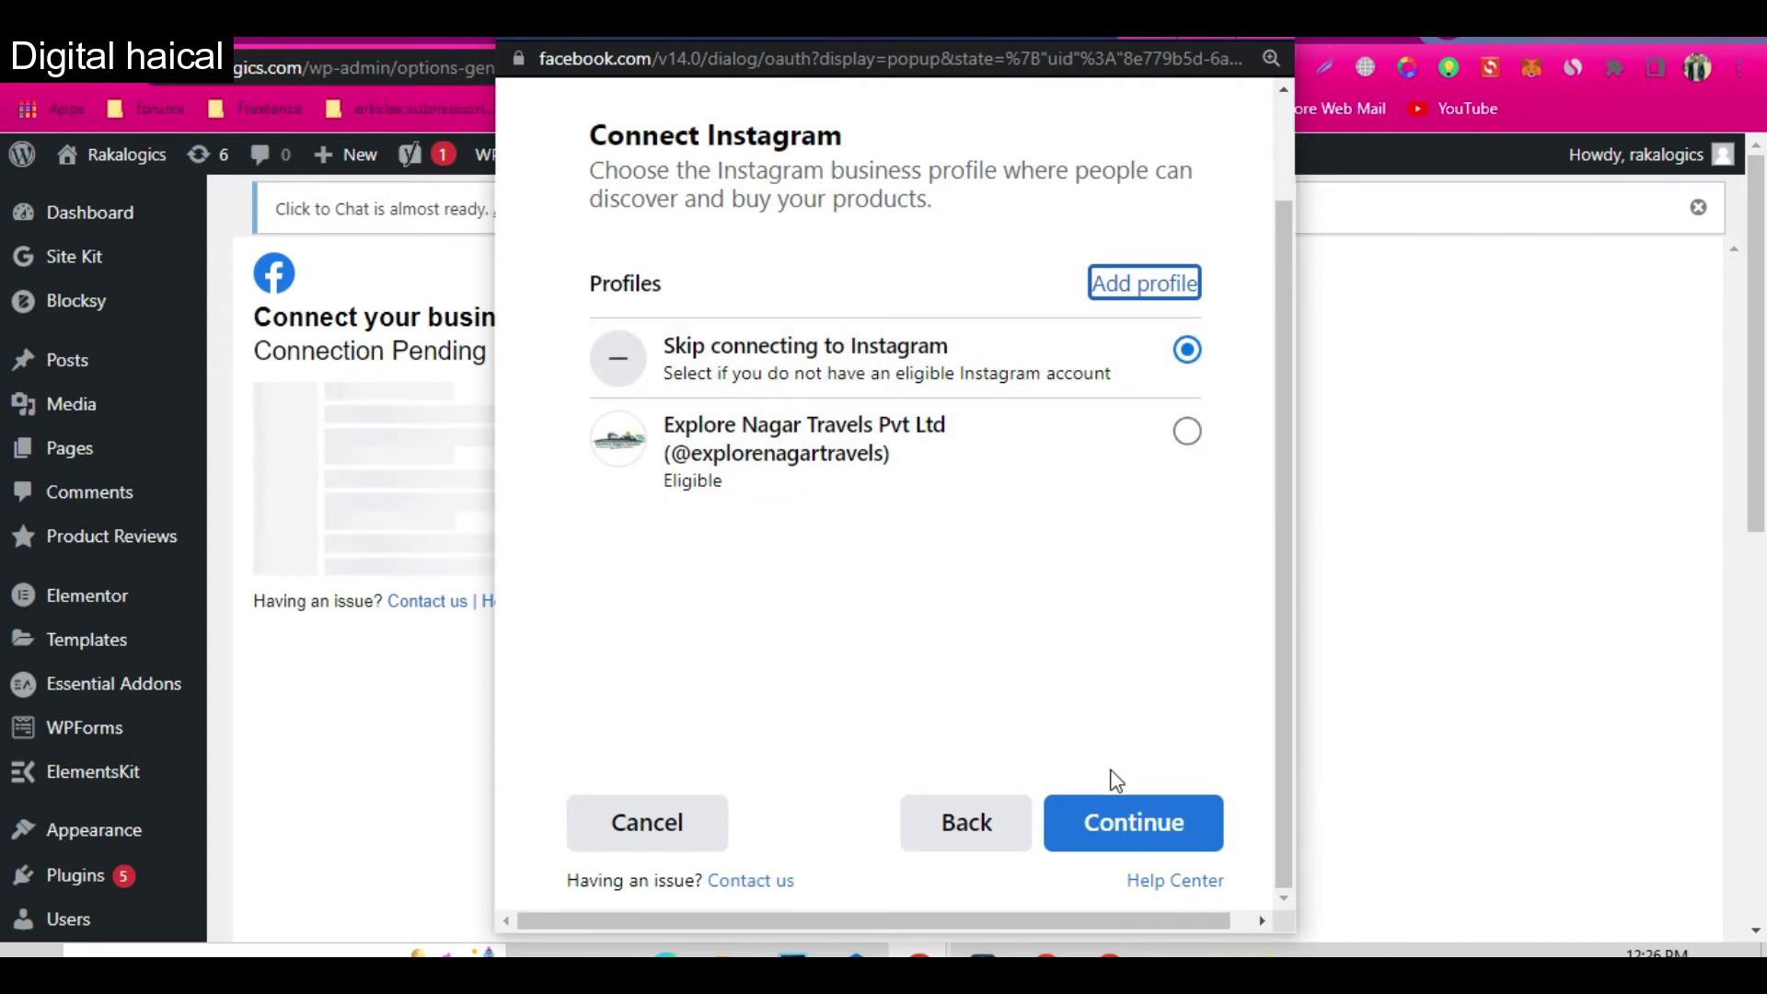
Skip connecting to Instagram, and create and use a new ad account named Rakalogics
left_click(1132, 822)
left_click(995, 338)
type("Raka")
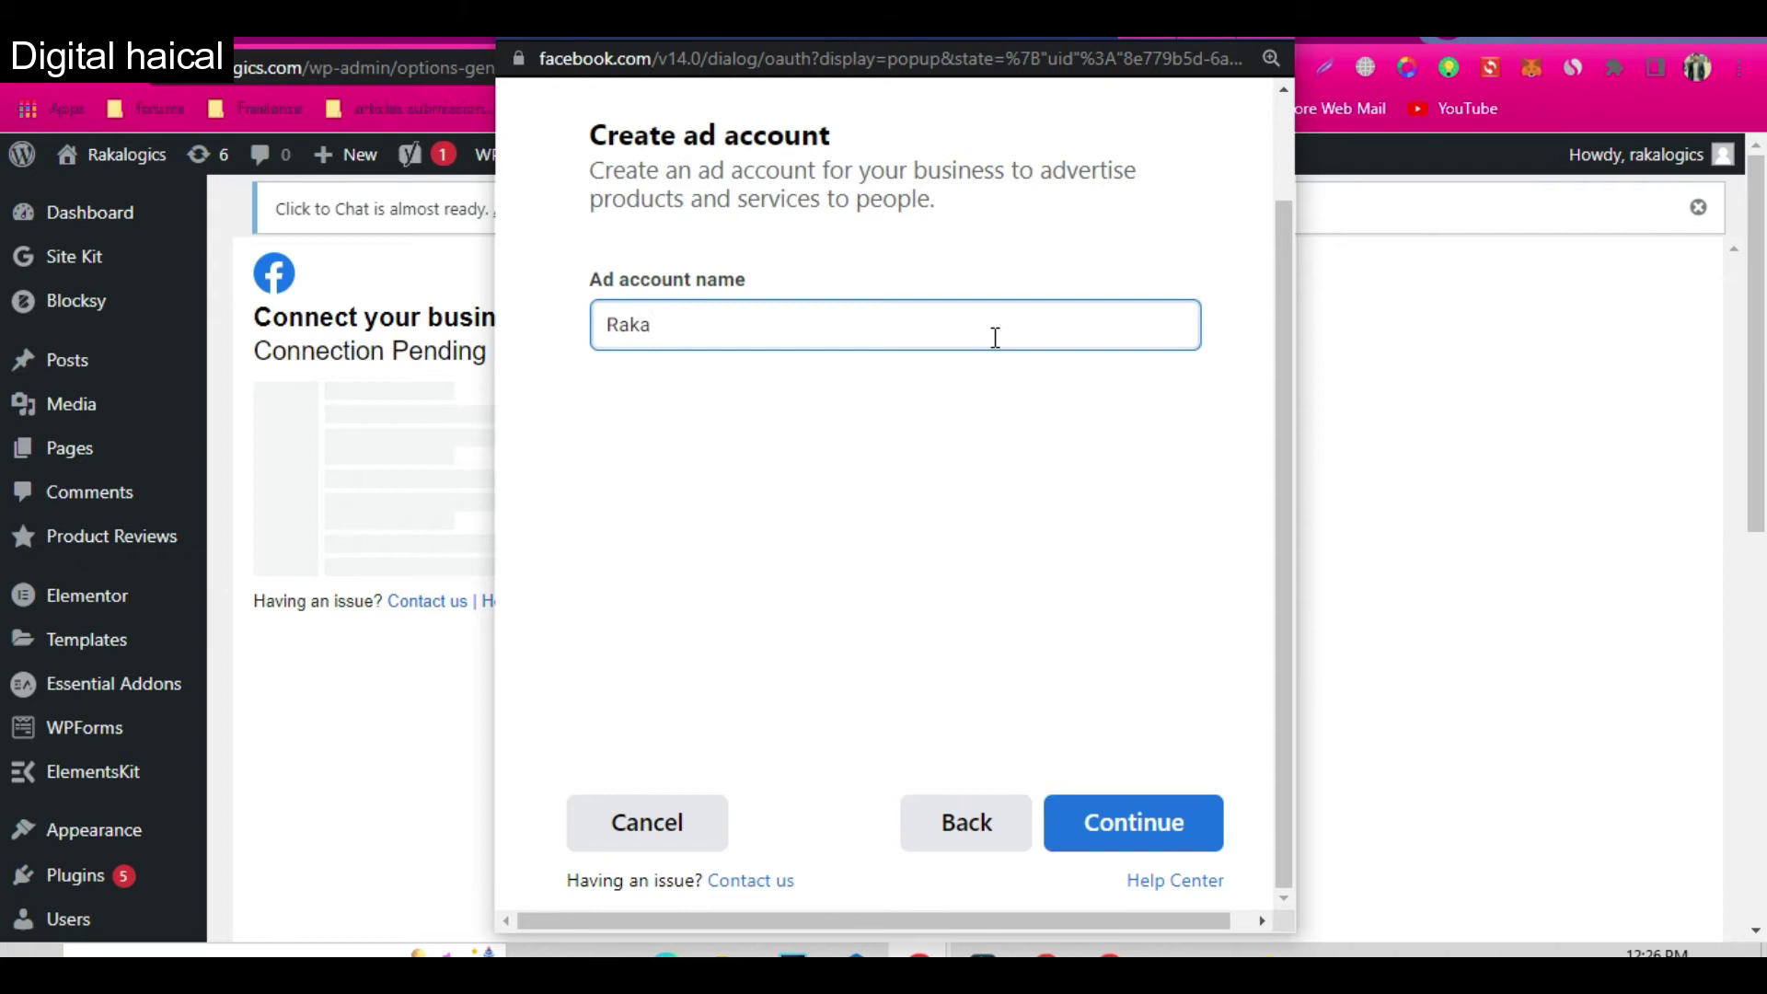
type("logics")
left_click(1158, 827)
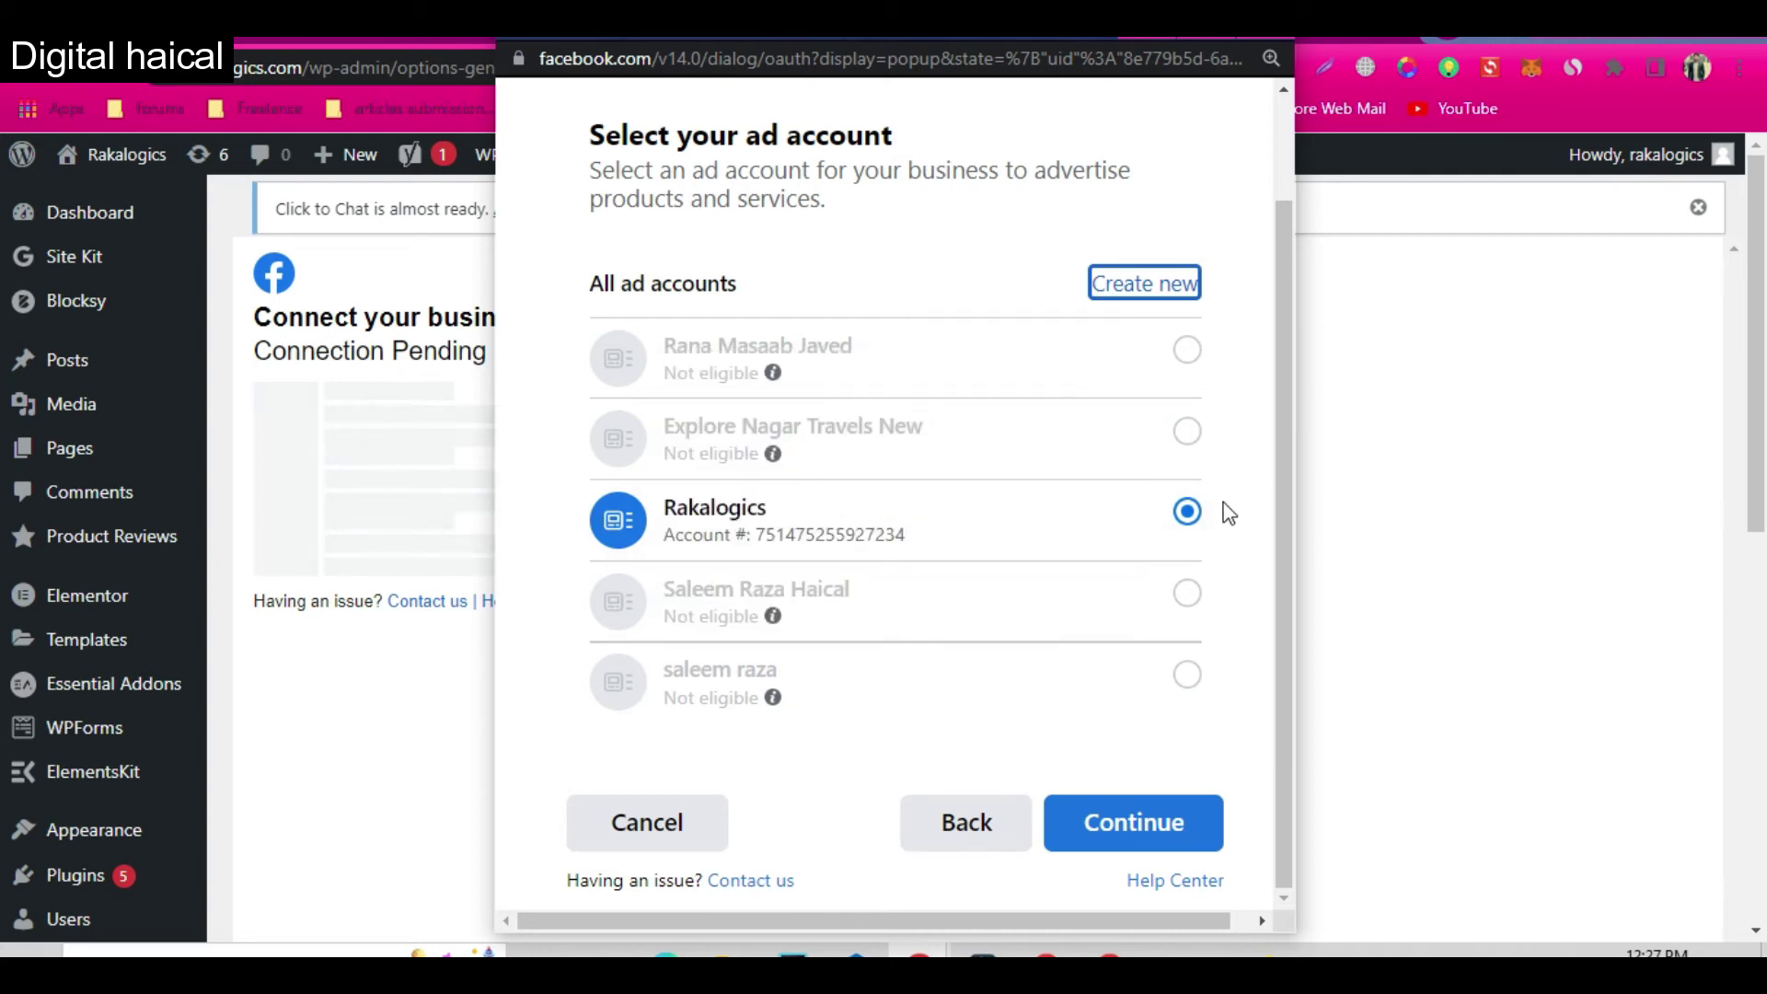
left_click(1132, 822)
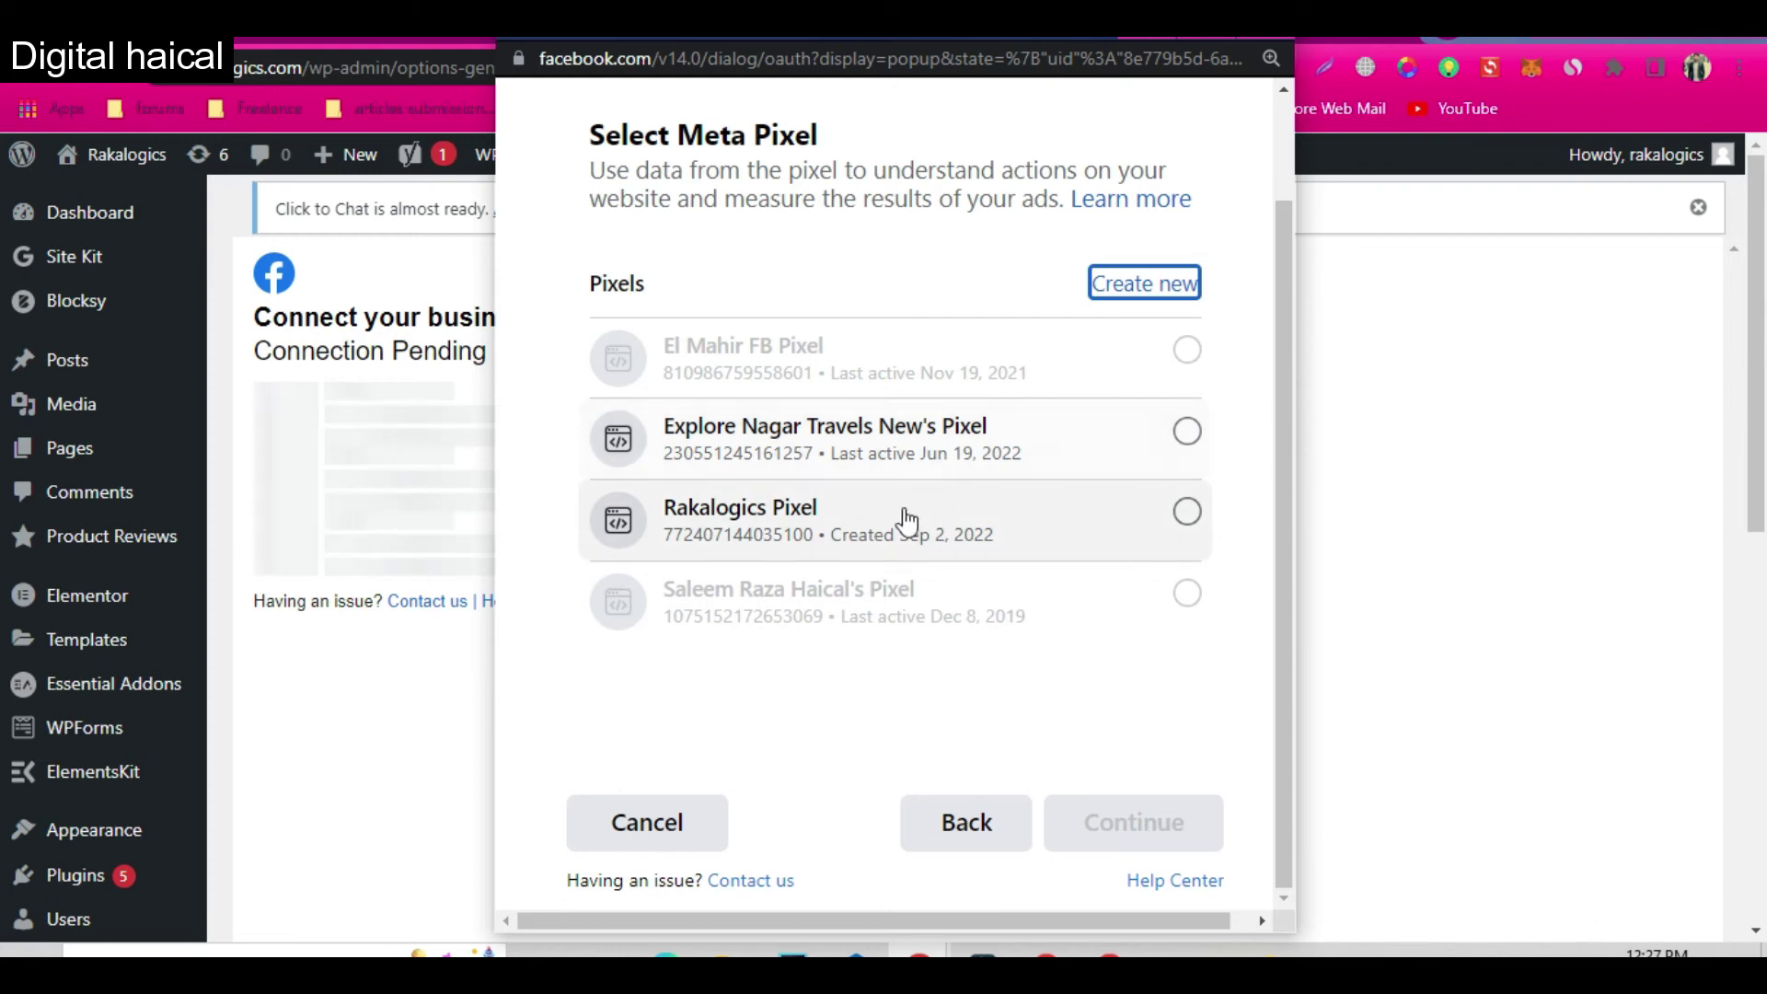
left_click(1187, 512)
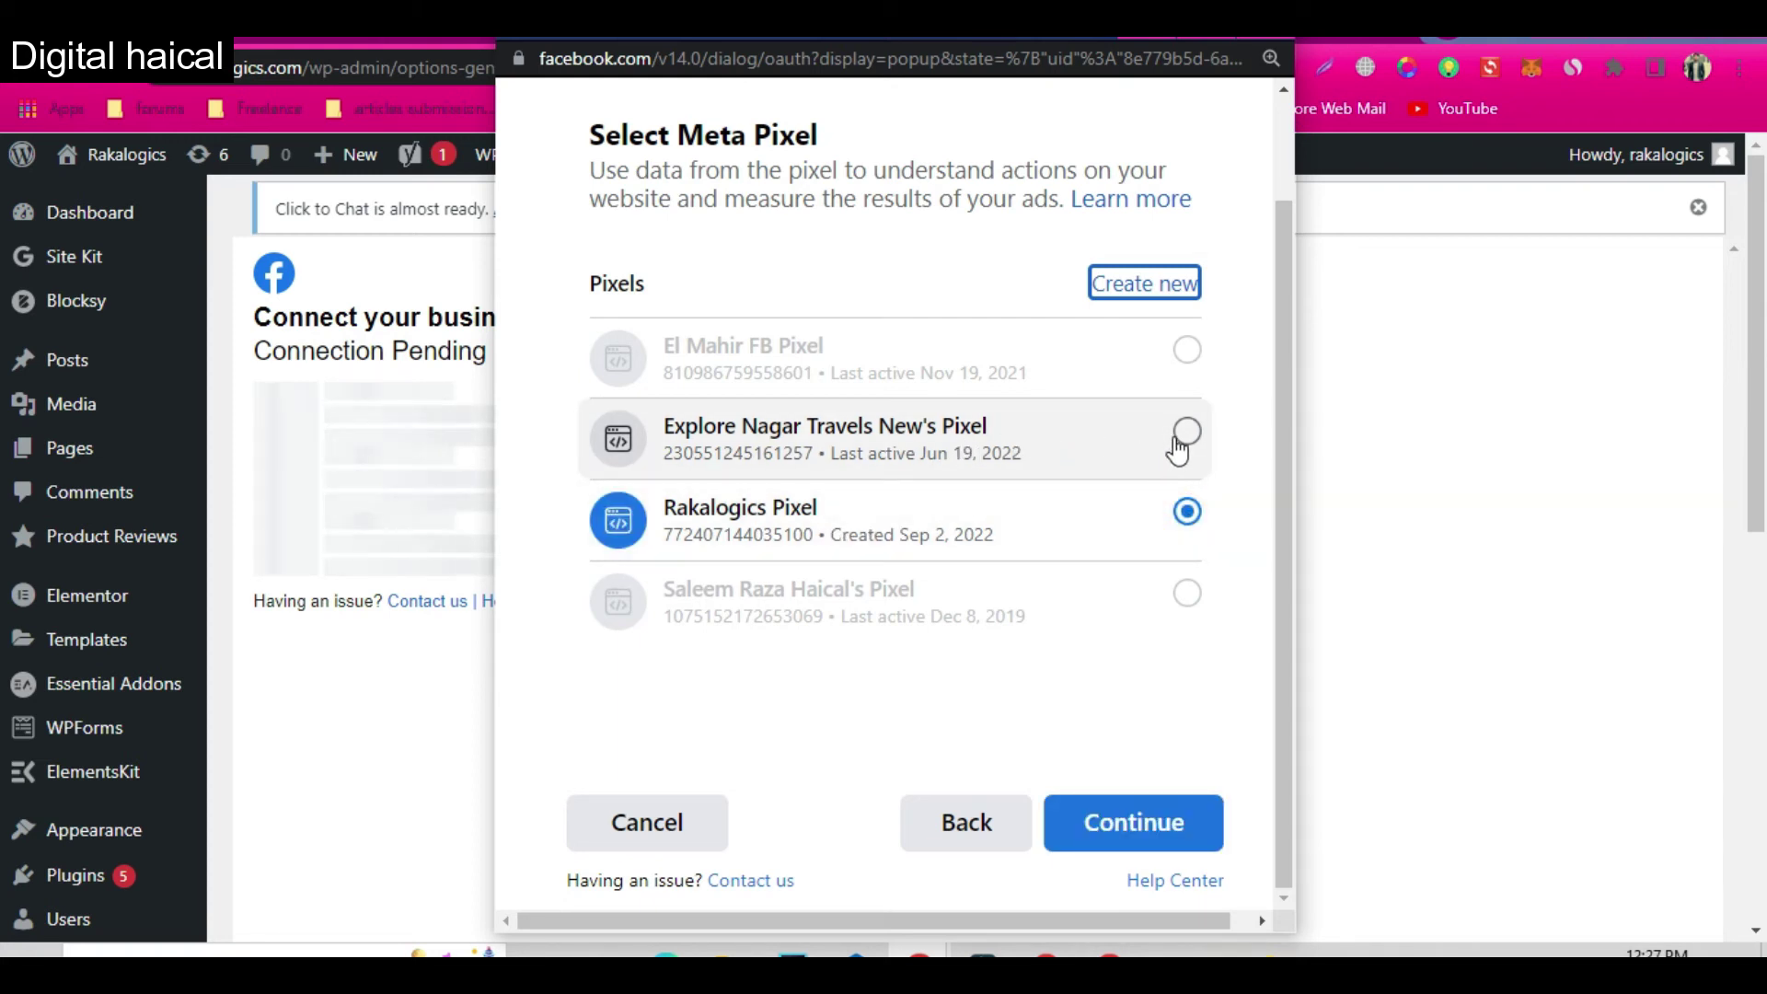
left_click(1152, 842)
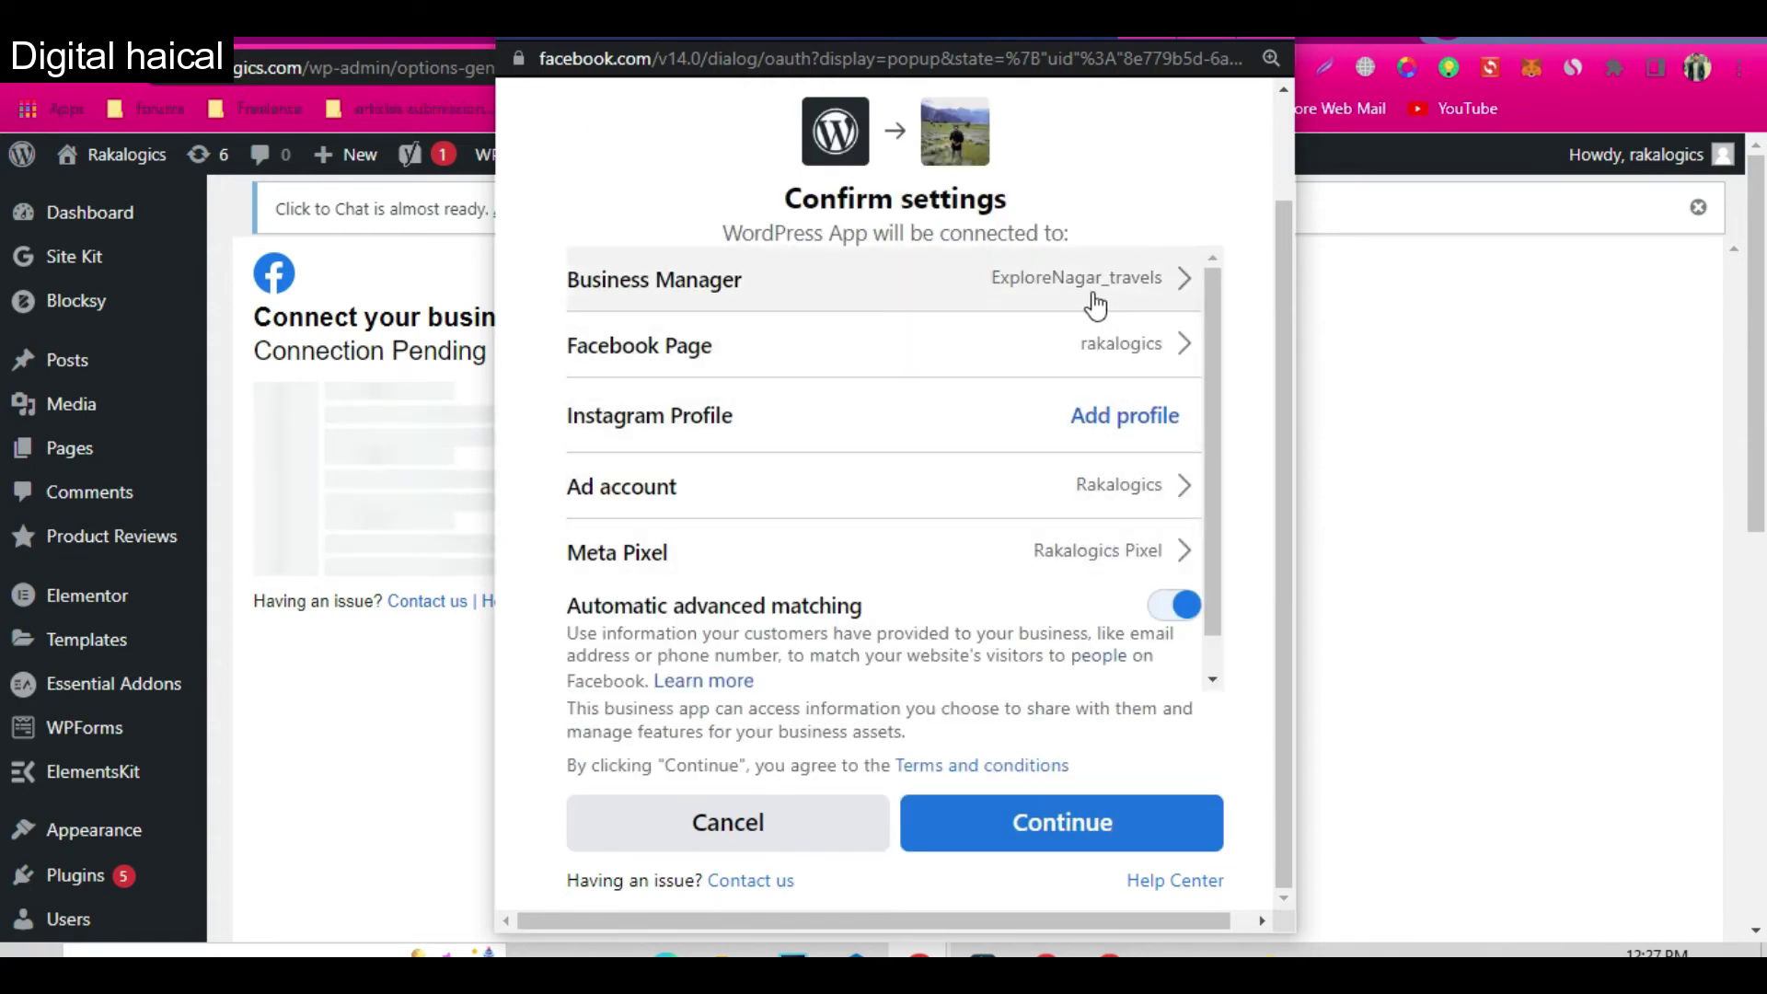
left_click(1134, 409)
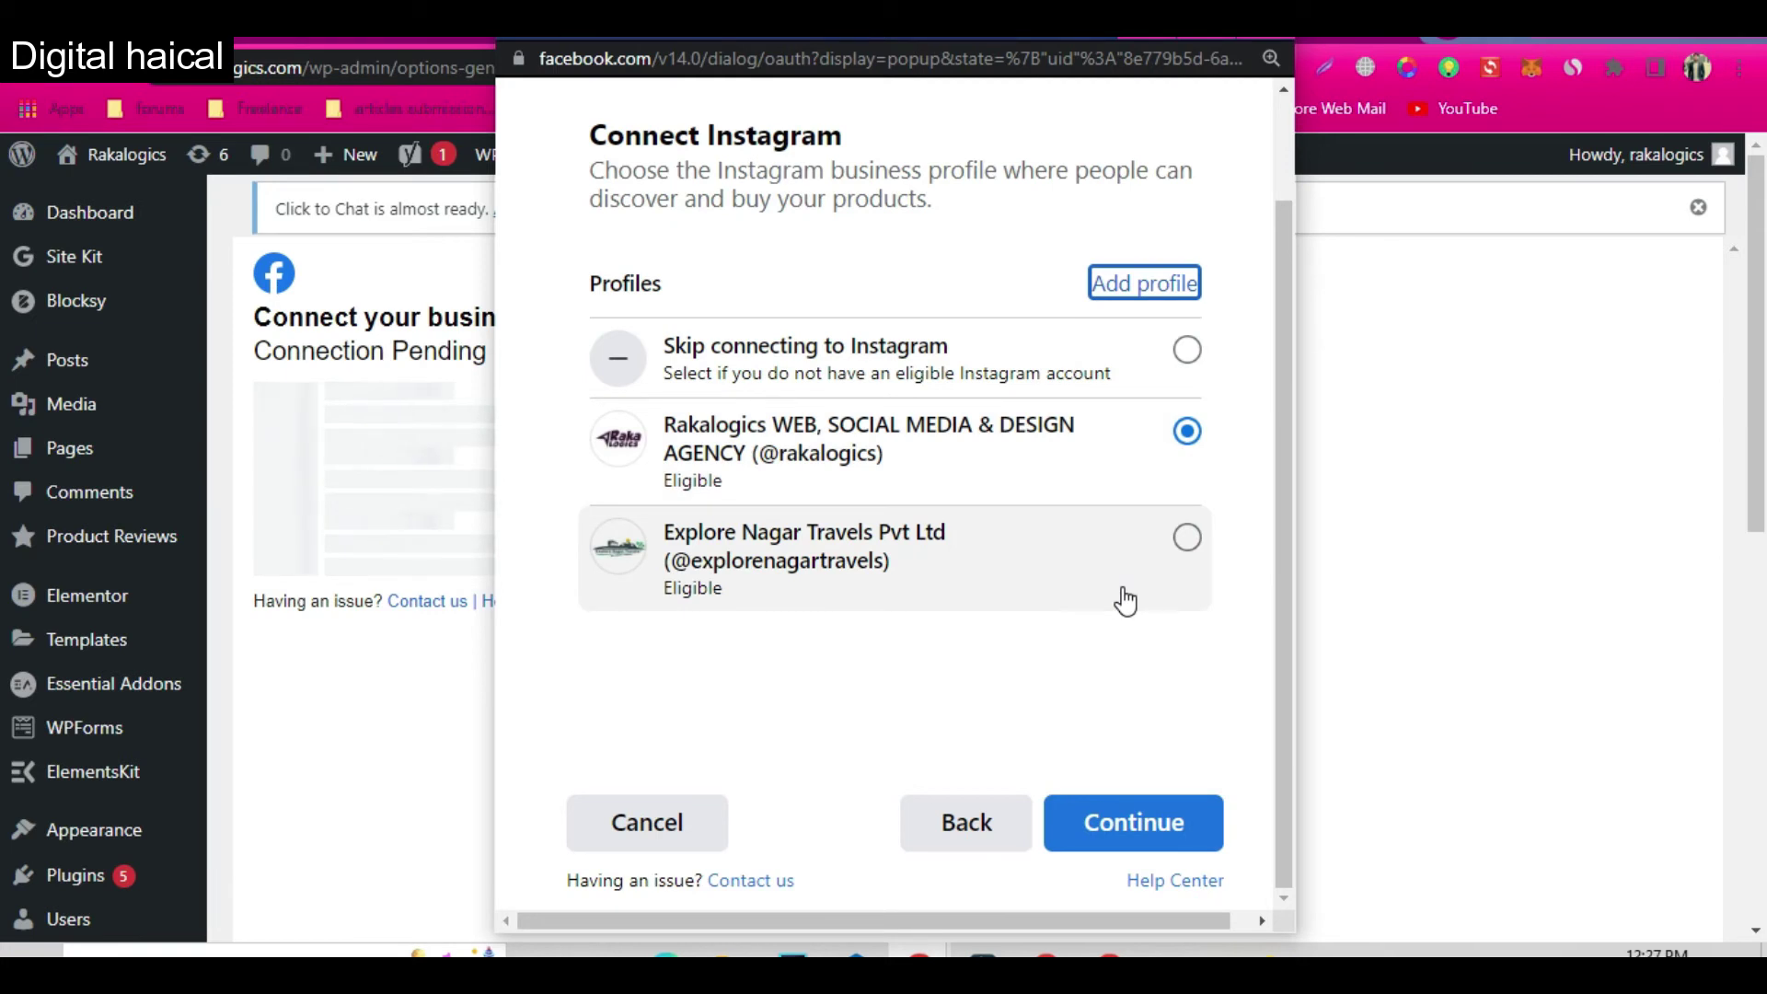
left_click(1124, 793)
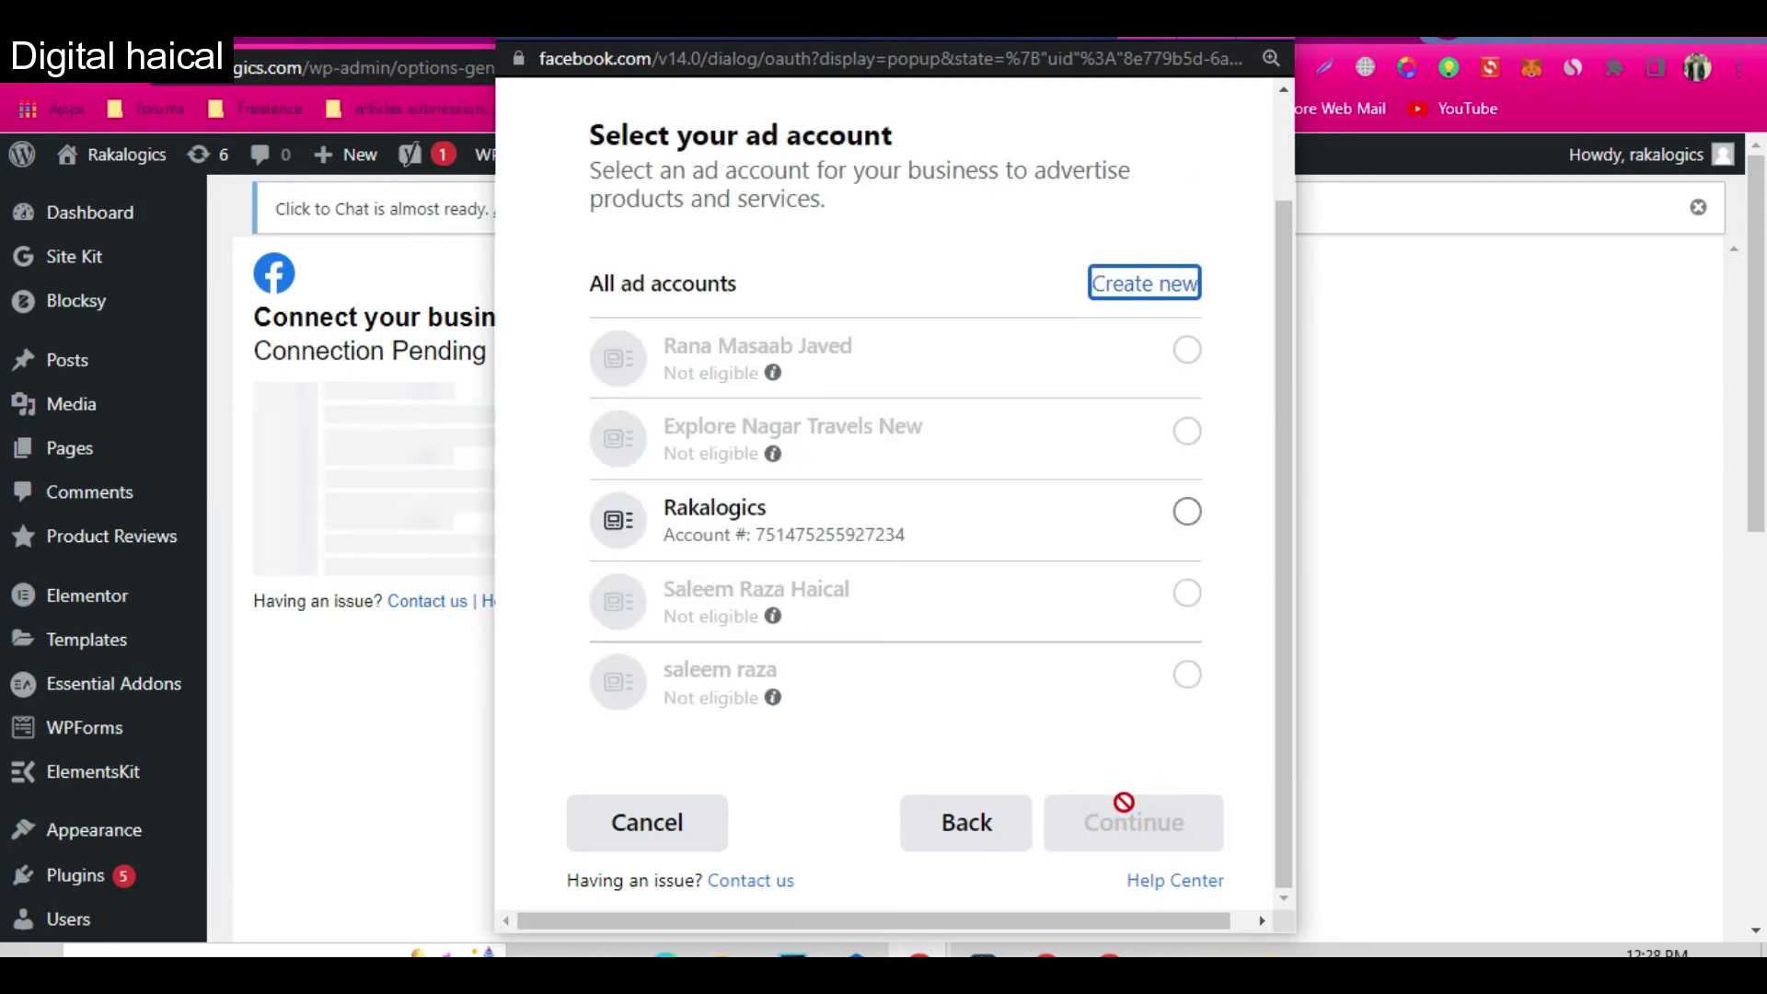
Reselect the Rakalogics ad account and Rakalogics Pixel for the connection
left_click(1201, 541)
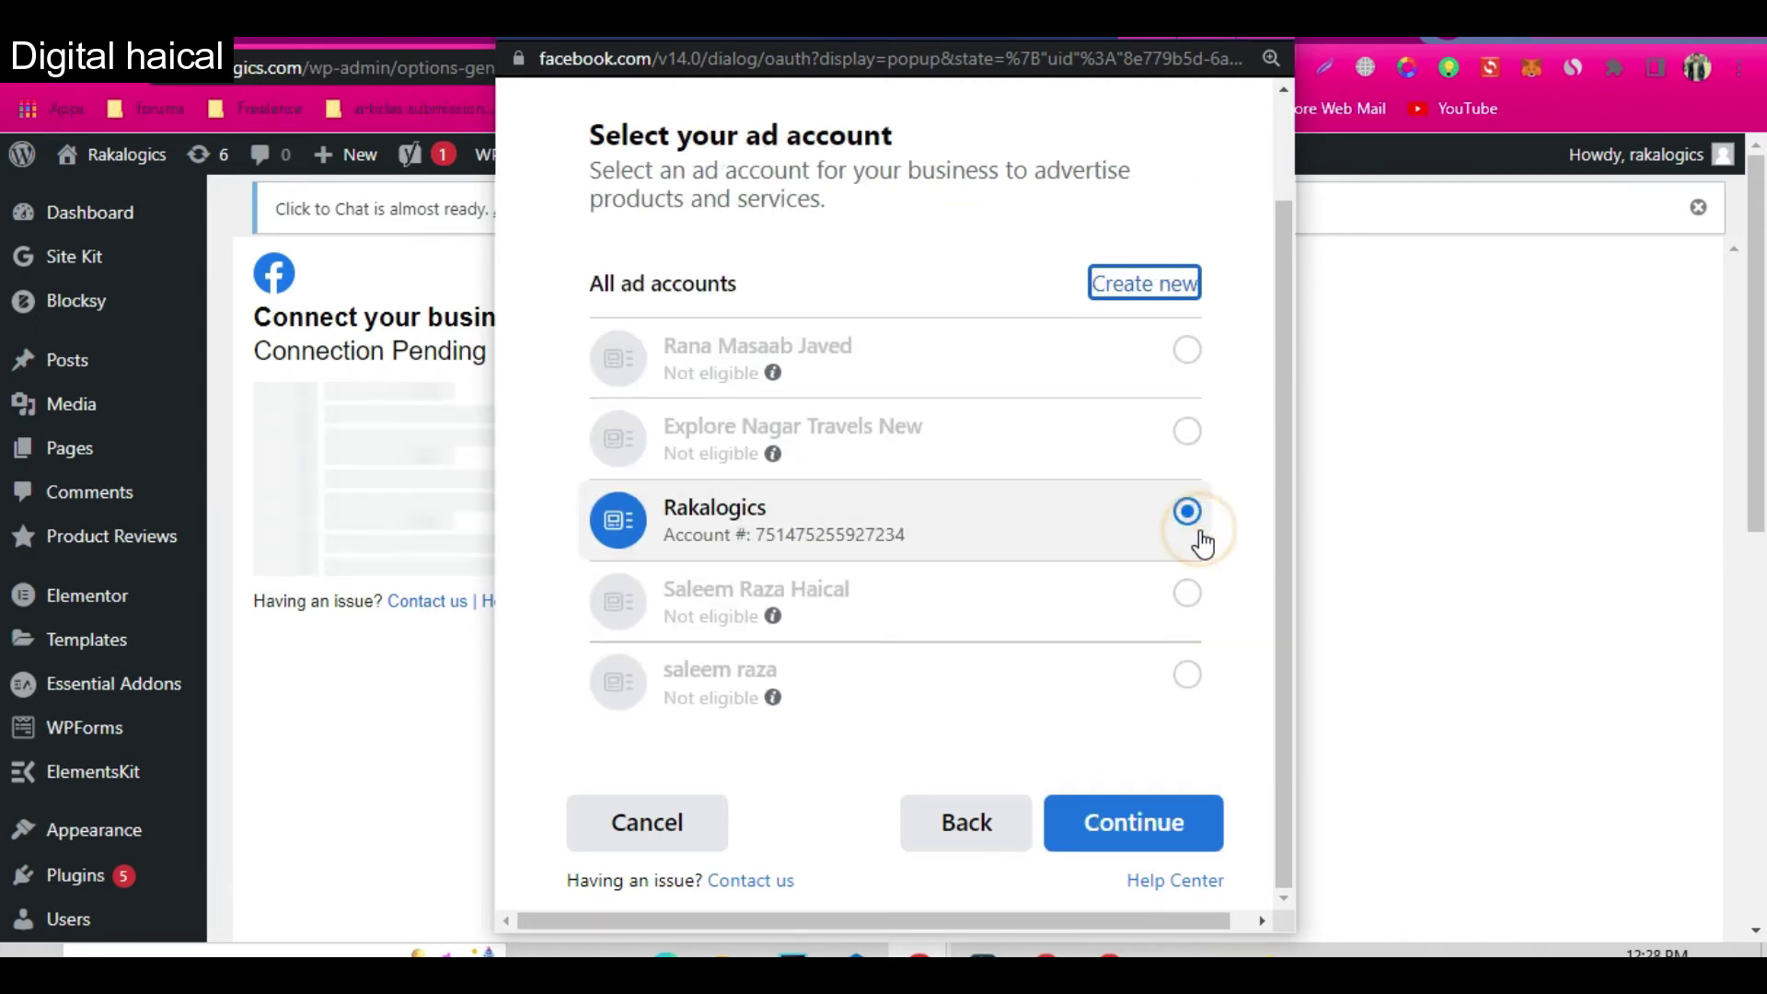
left_click(1146, 833)
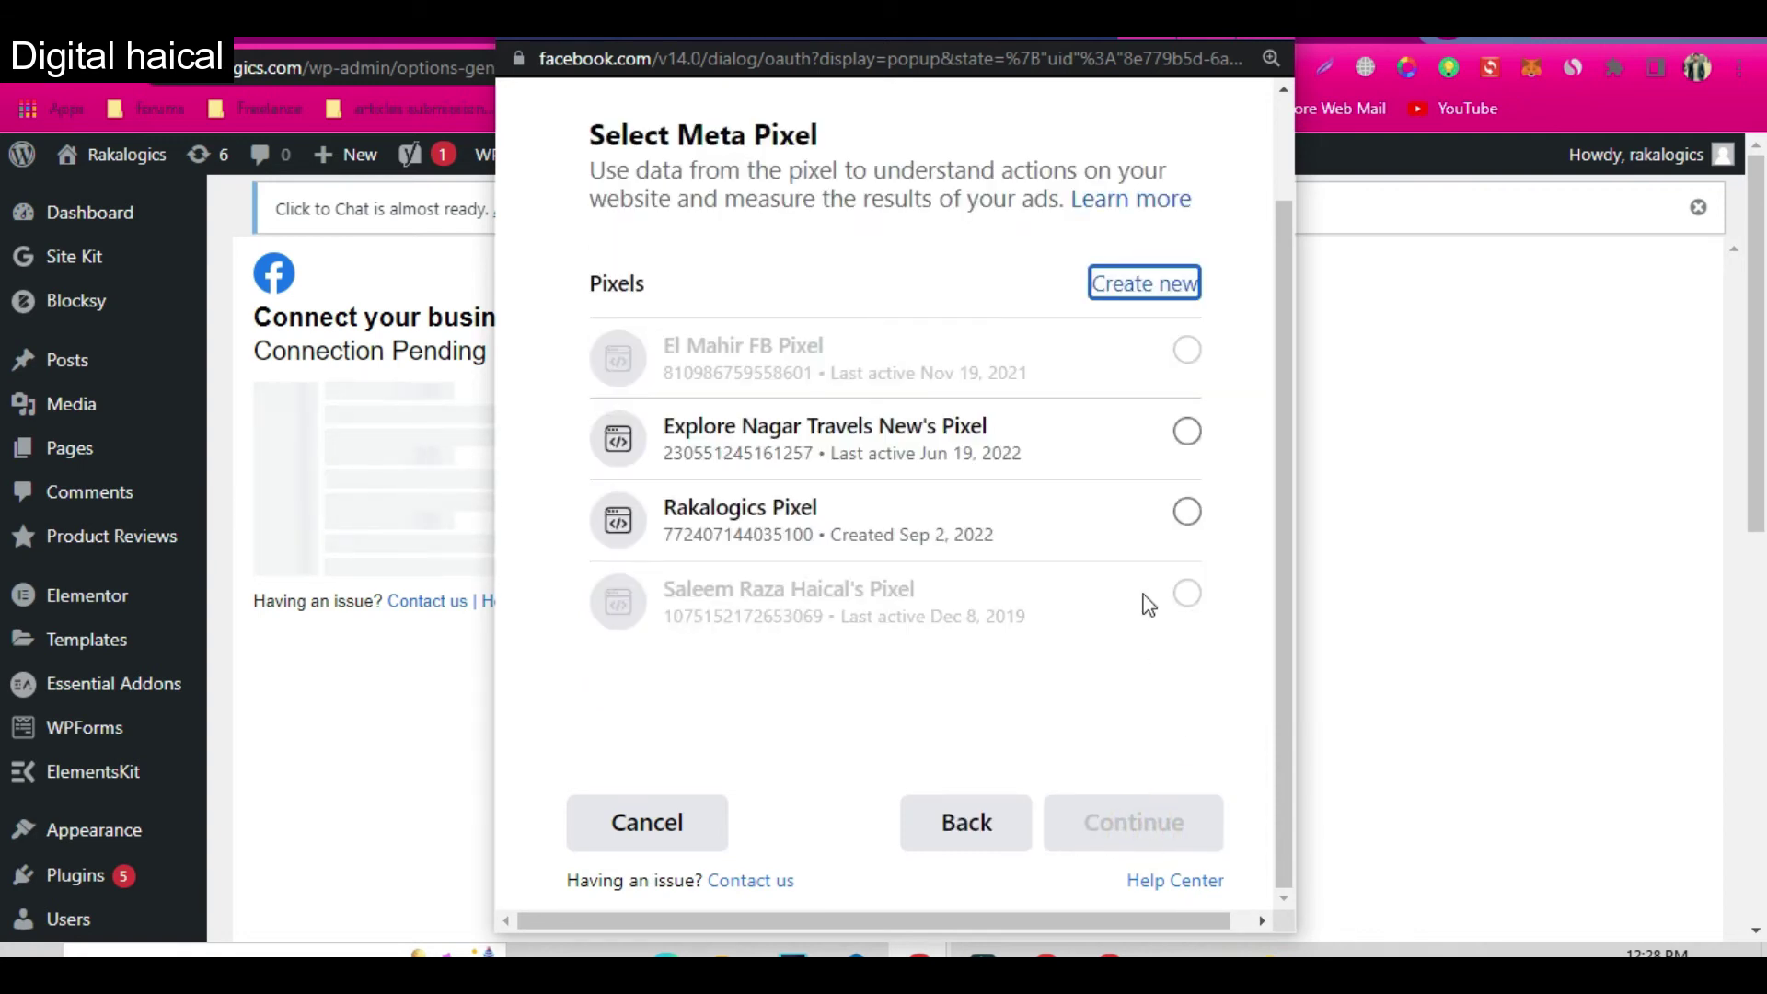
left_click(1187, 512)
left_click(1174, 831)
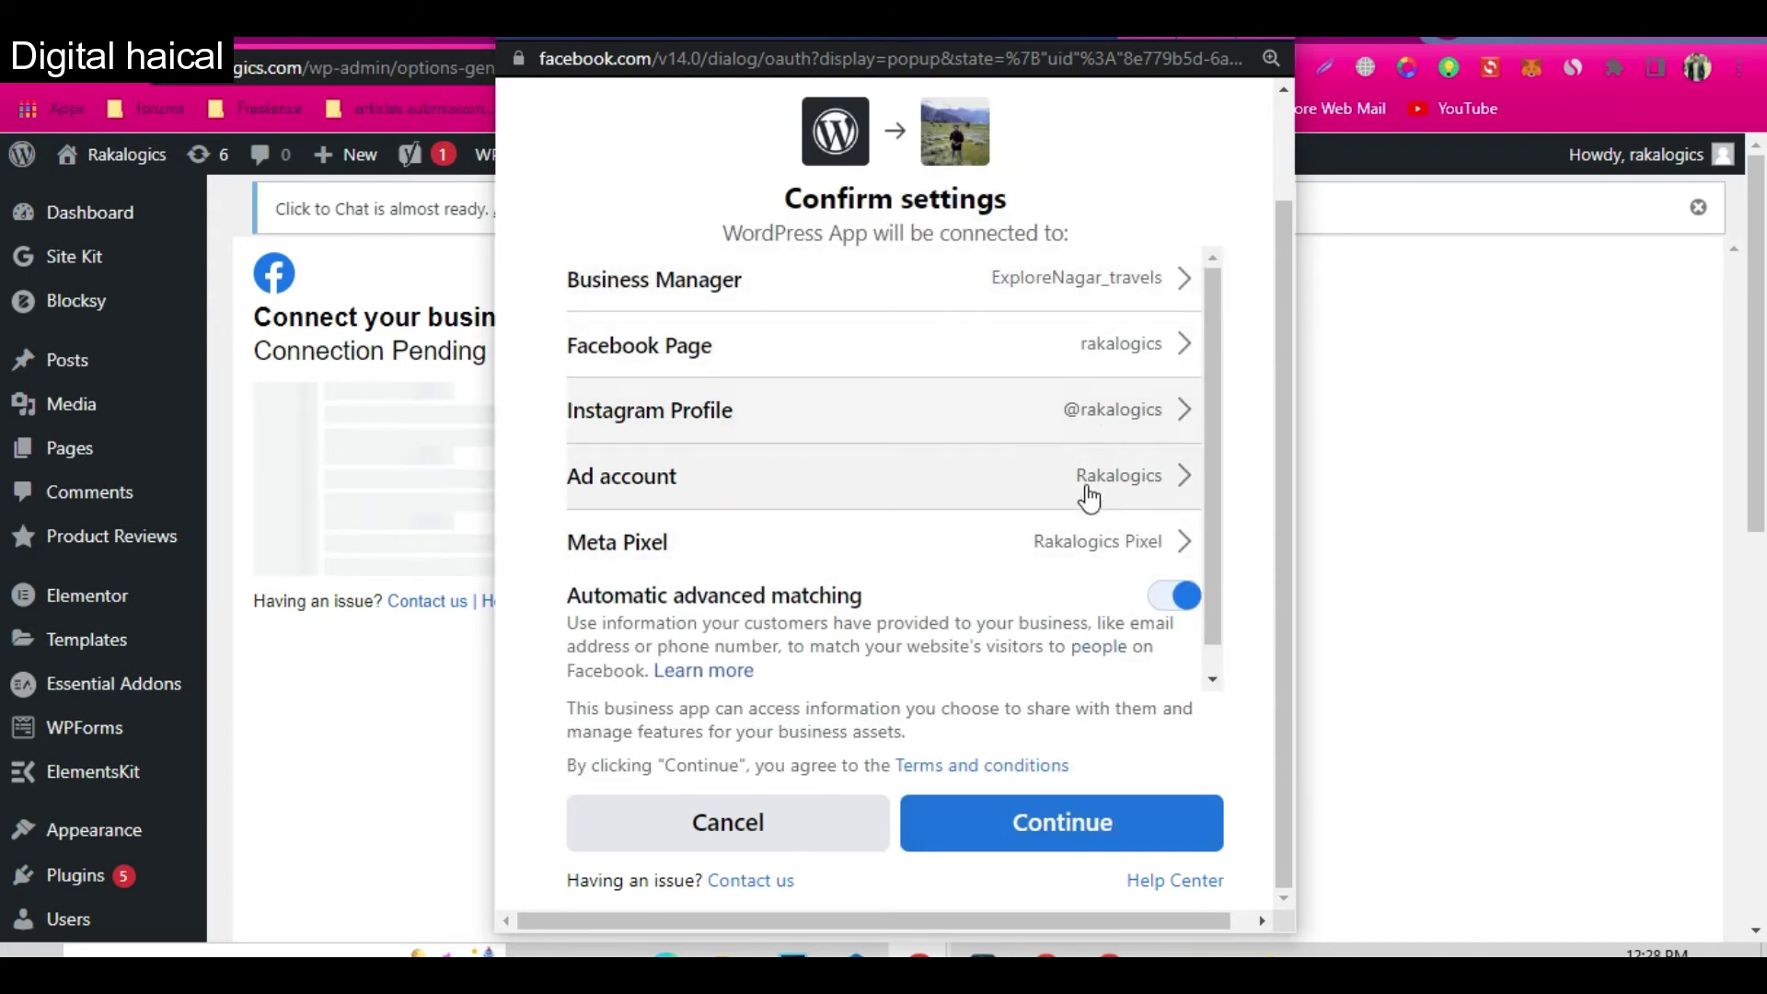
Accept the connection settings and the WordPress App permissions, and finish the Facebook setup
scroll(1085, 513, "down", 1)
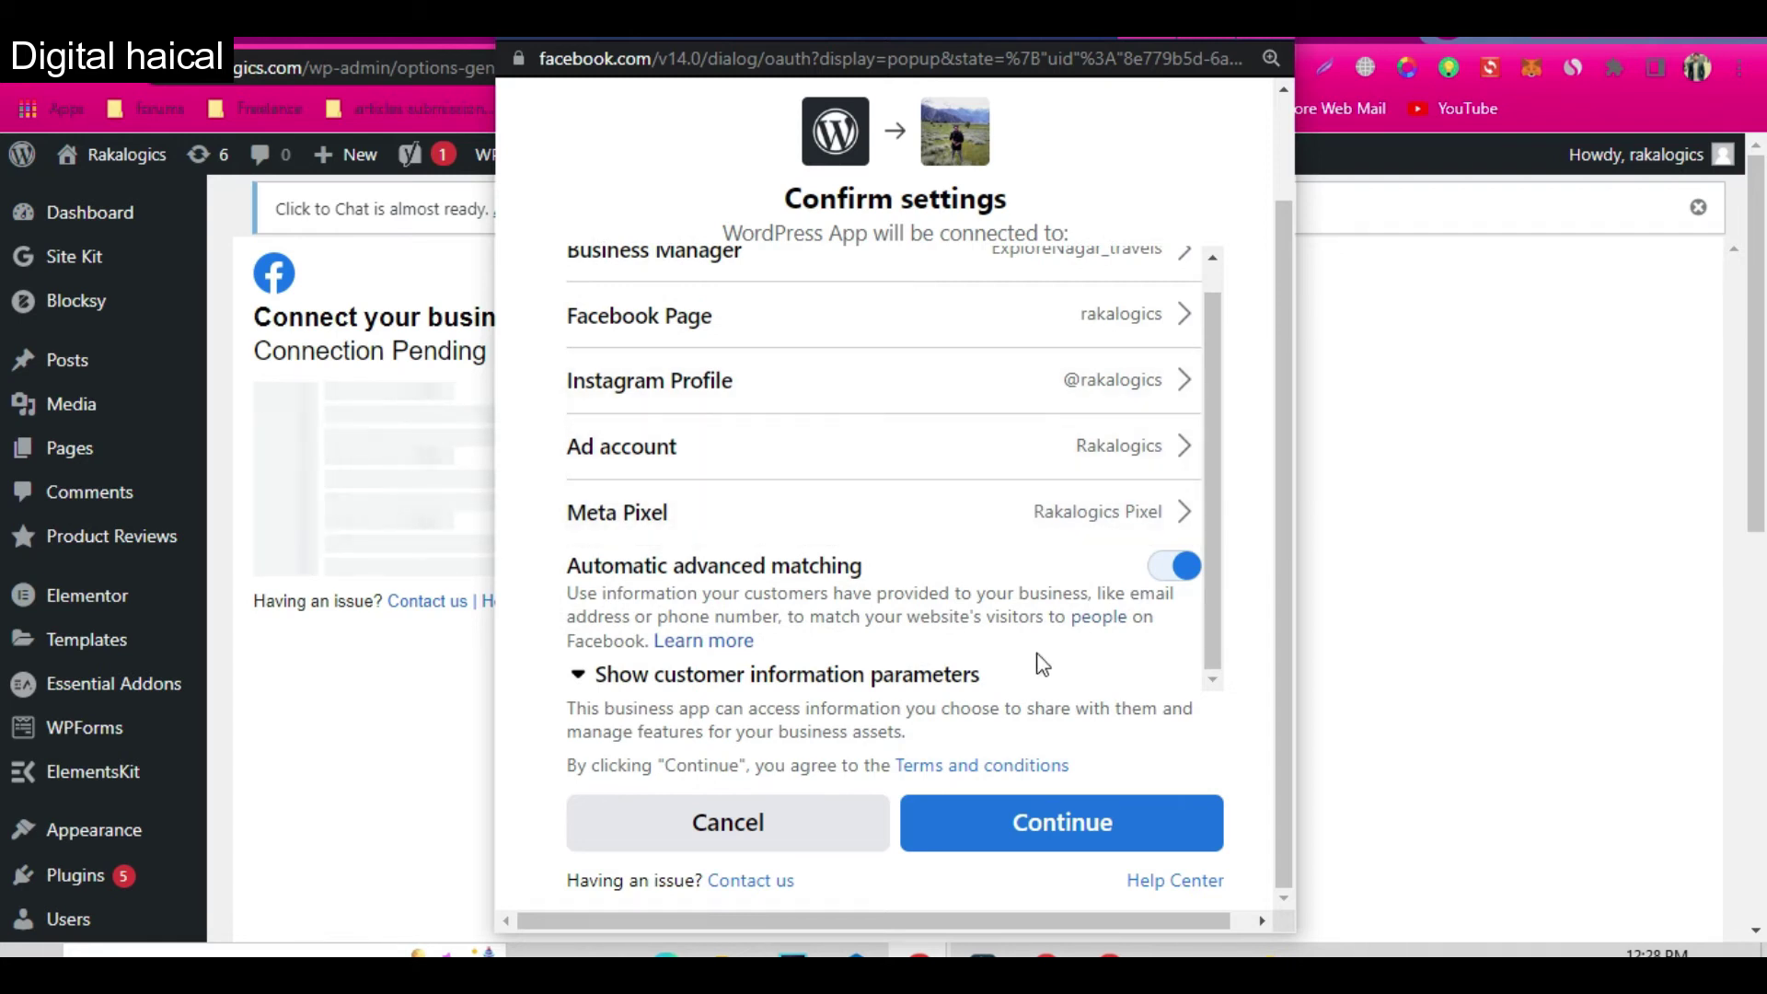
left_click(1123, 833)
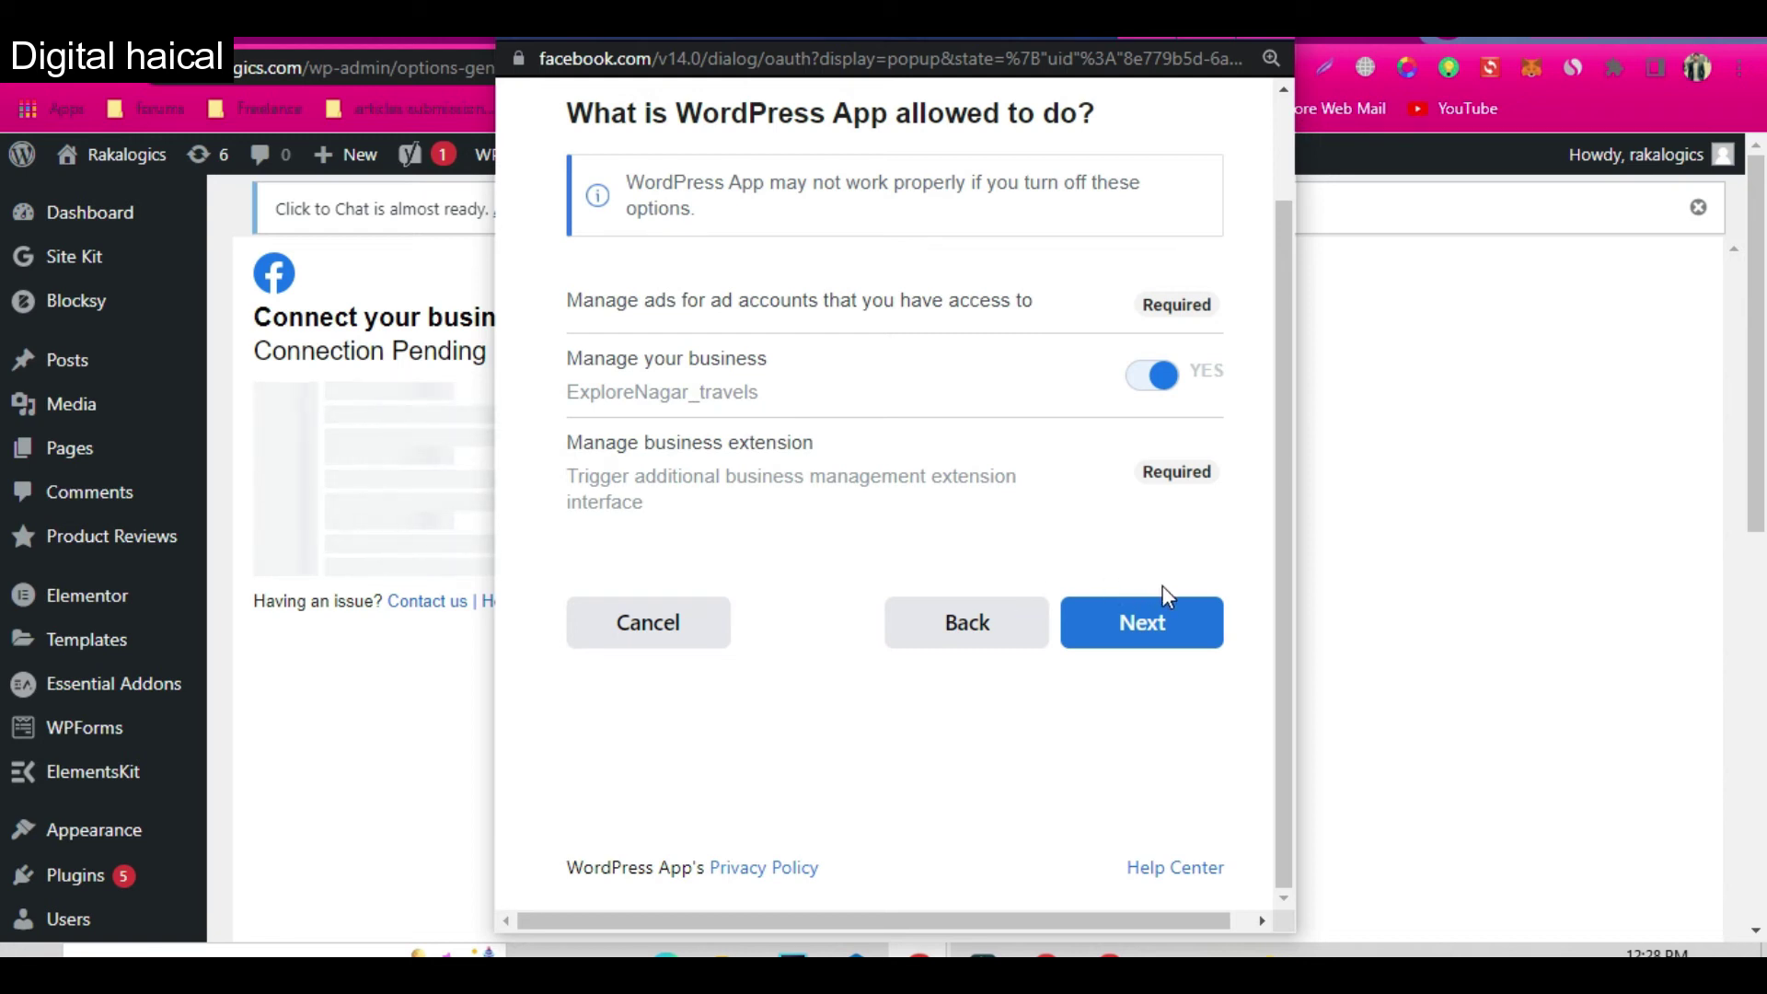
left_click(1175, 634)
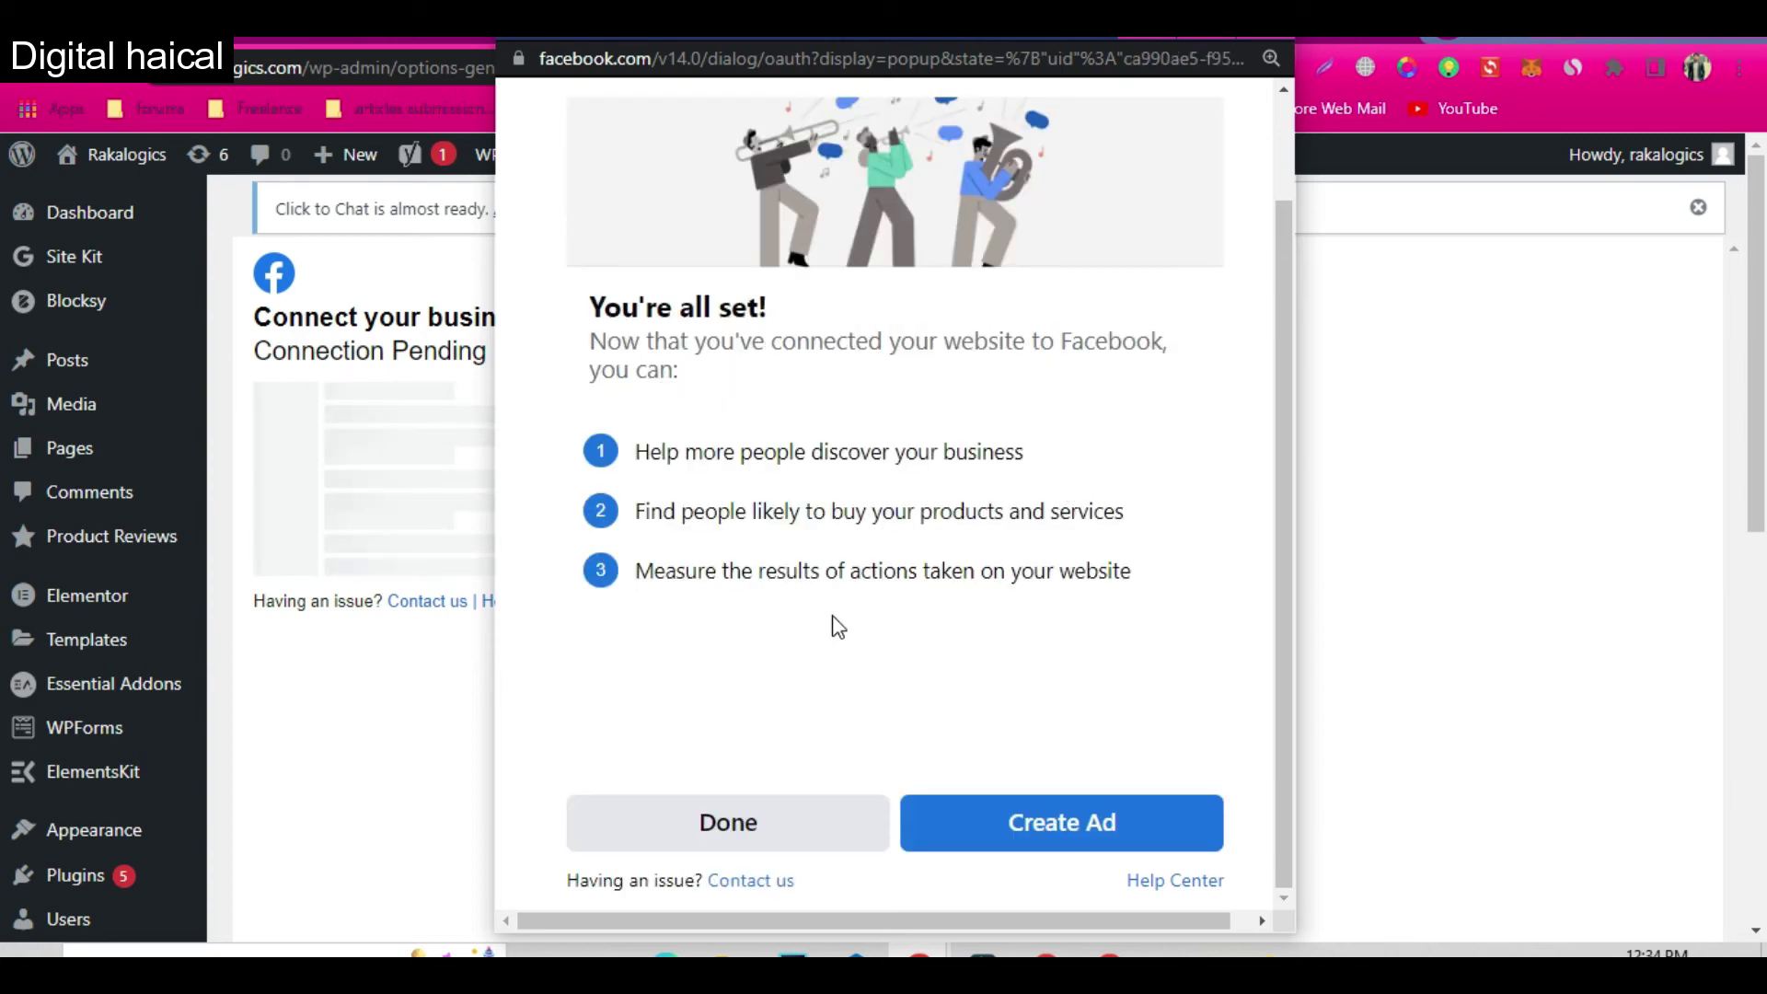
left_click(783, 821)
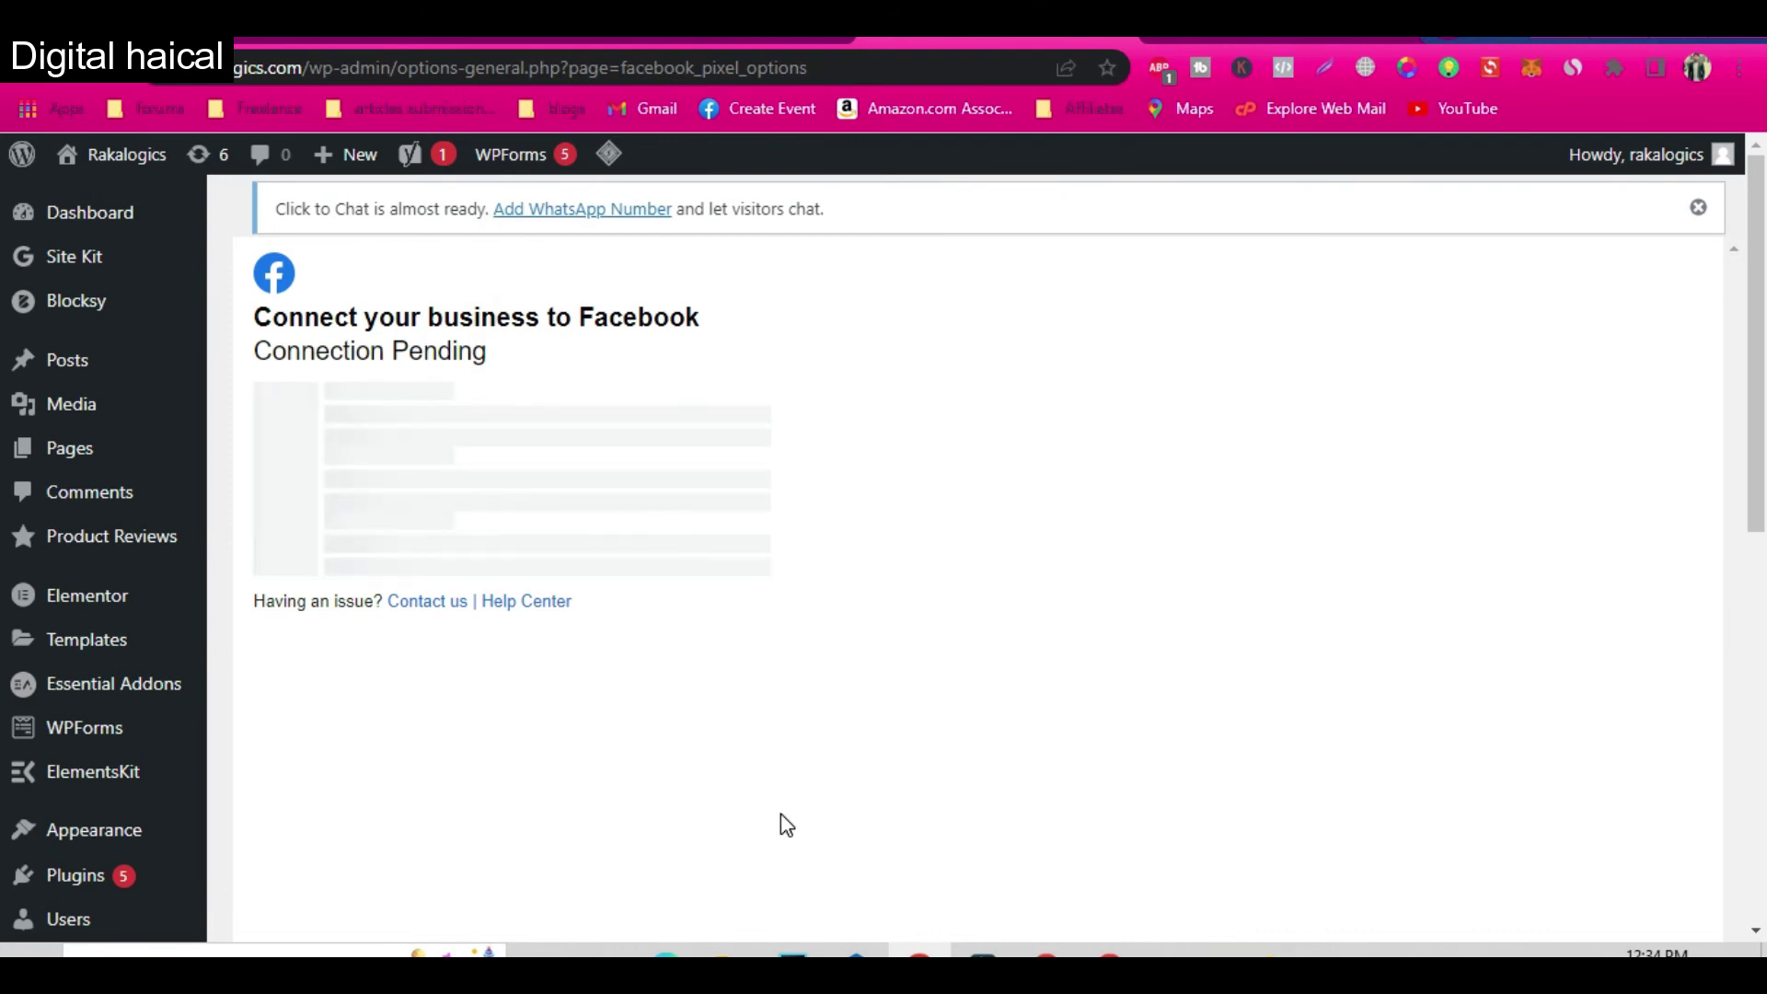
Agree to share the system user token with rakalogics.com, confirm the connection and open its management
scroll(780, 813, "down", 2)
scroll(780, 814, "up", 2)
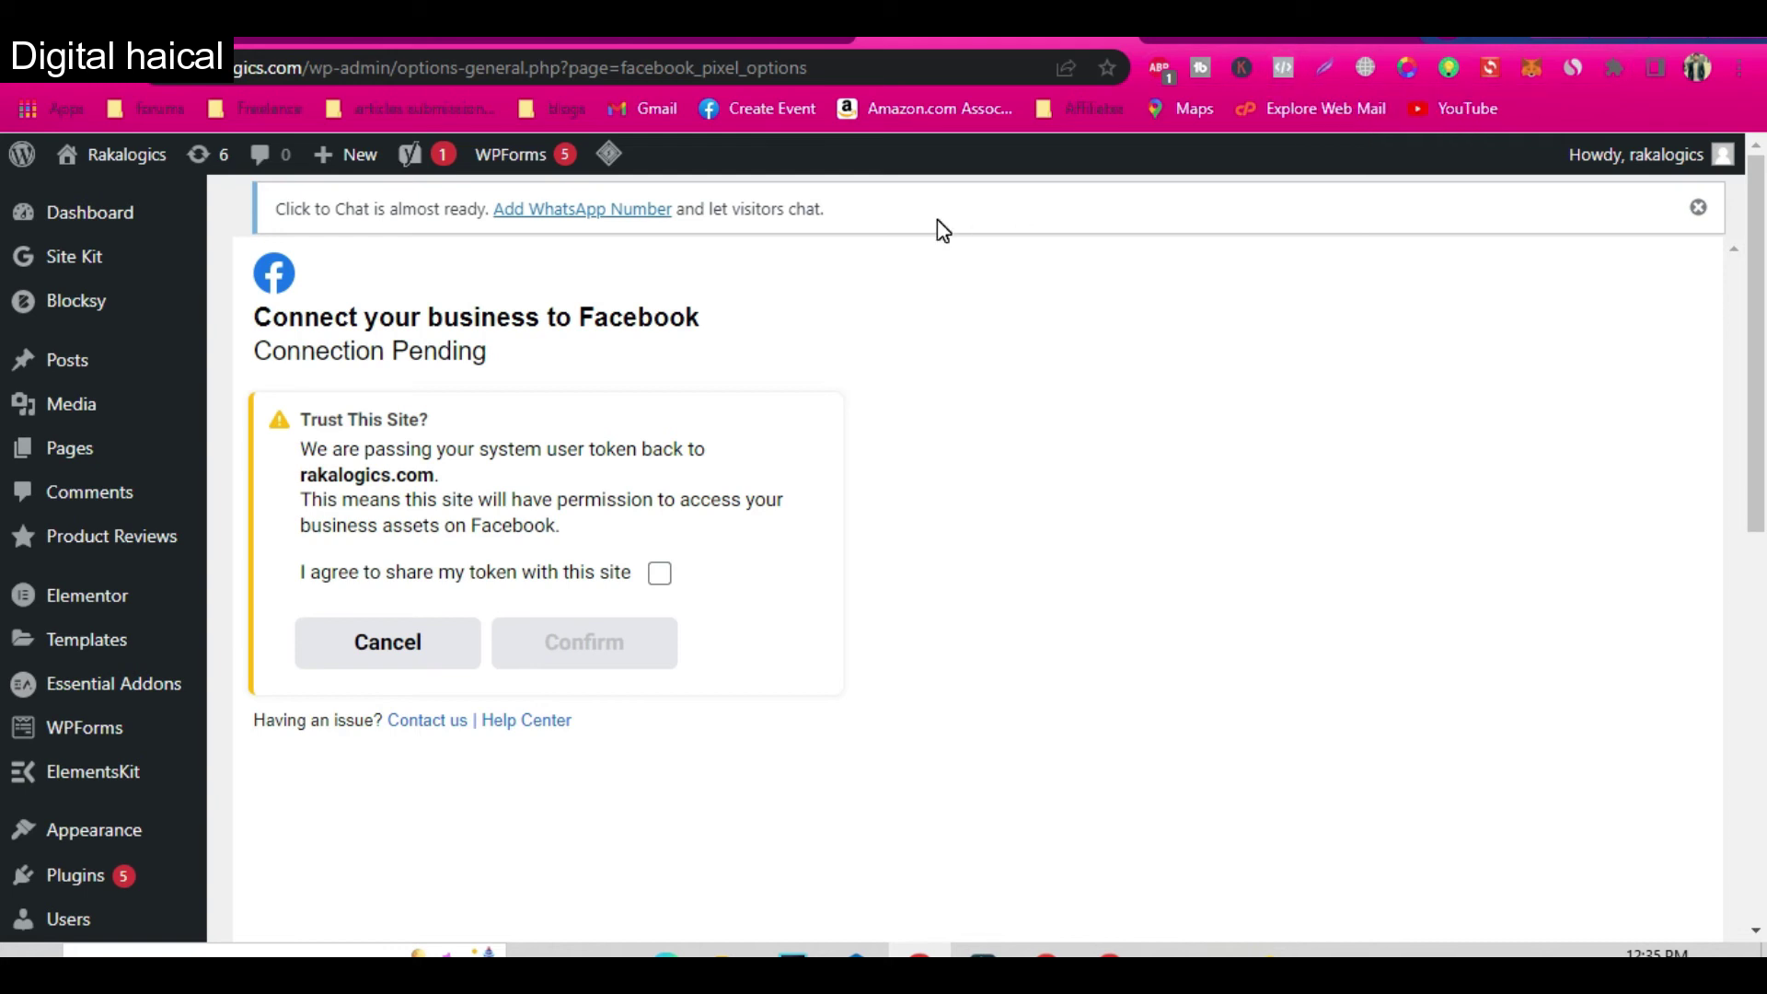
left_click(659, 574)
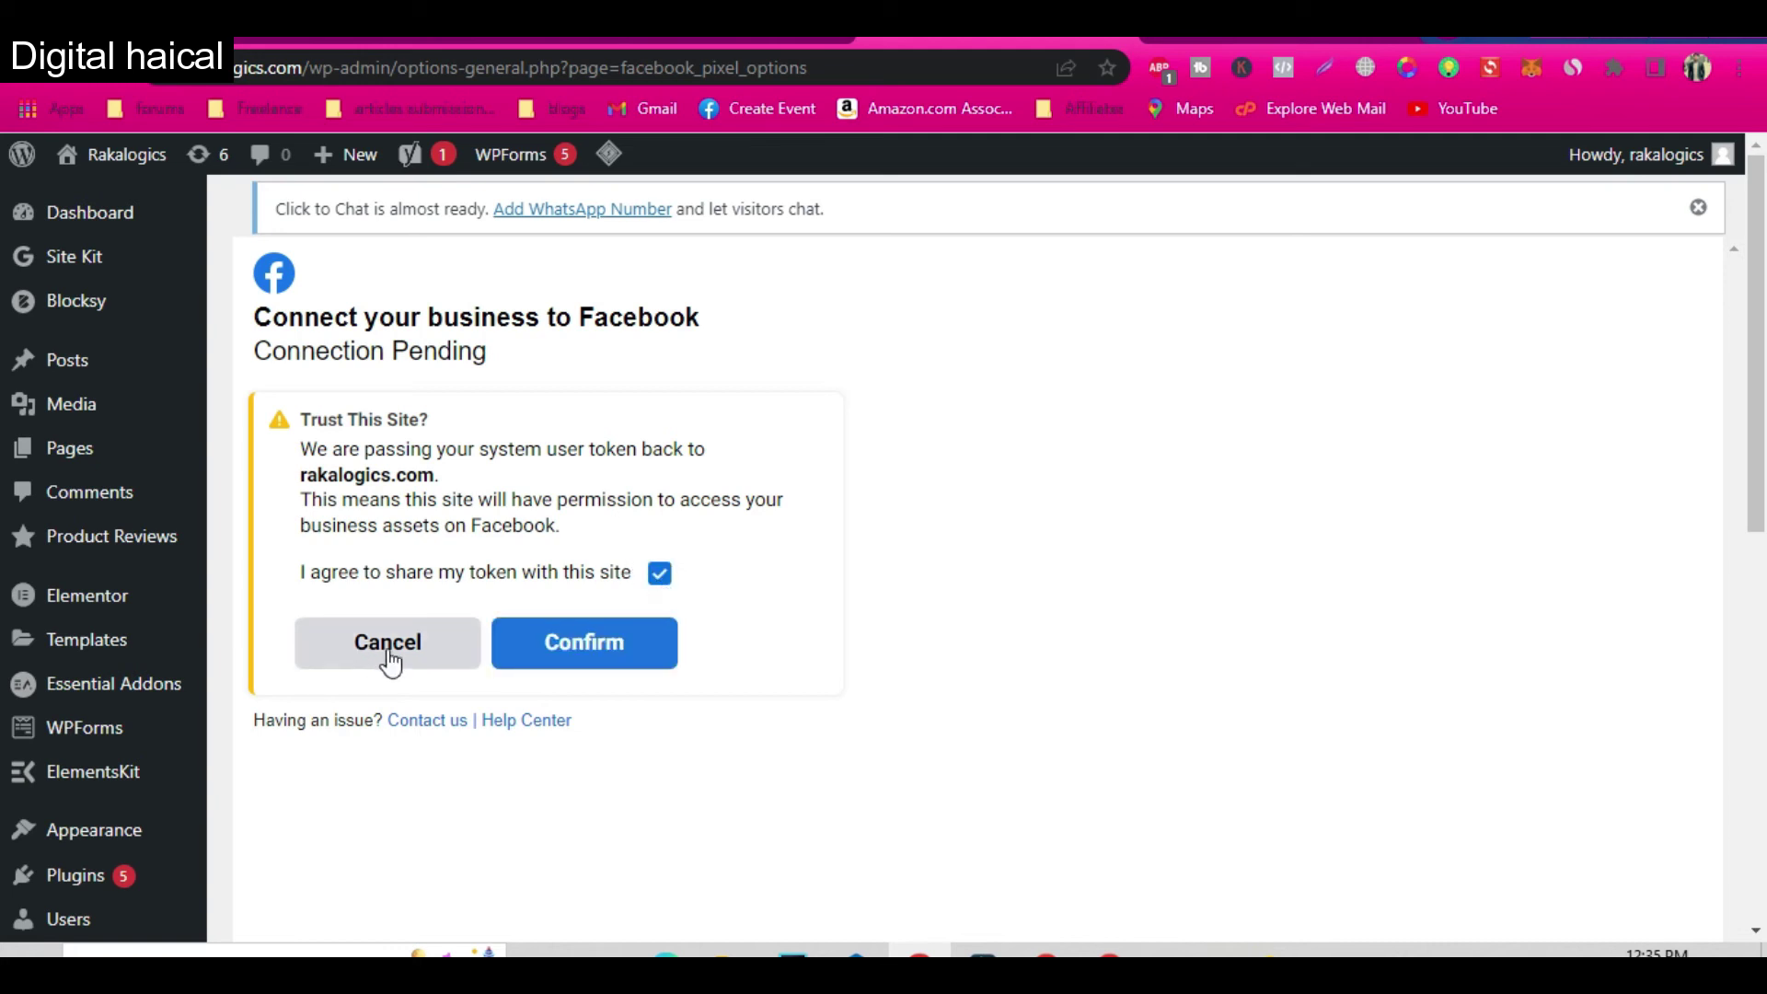
left_click(544, 657)
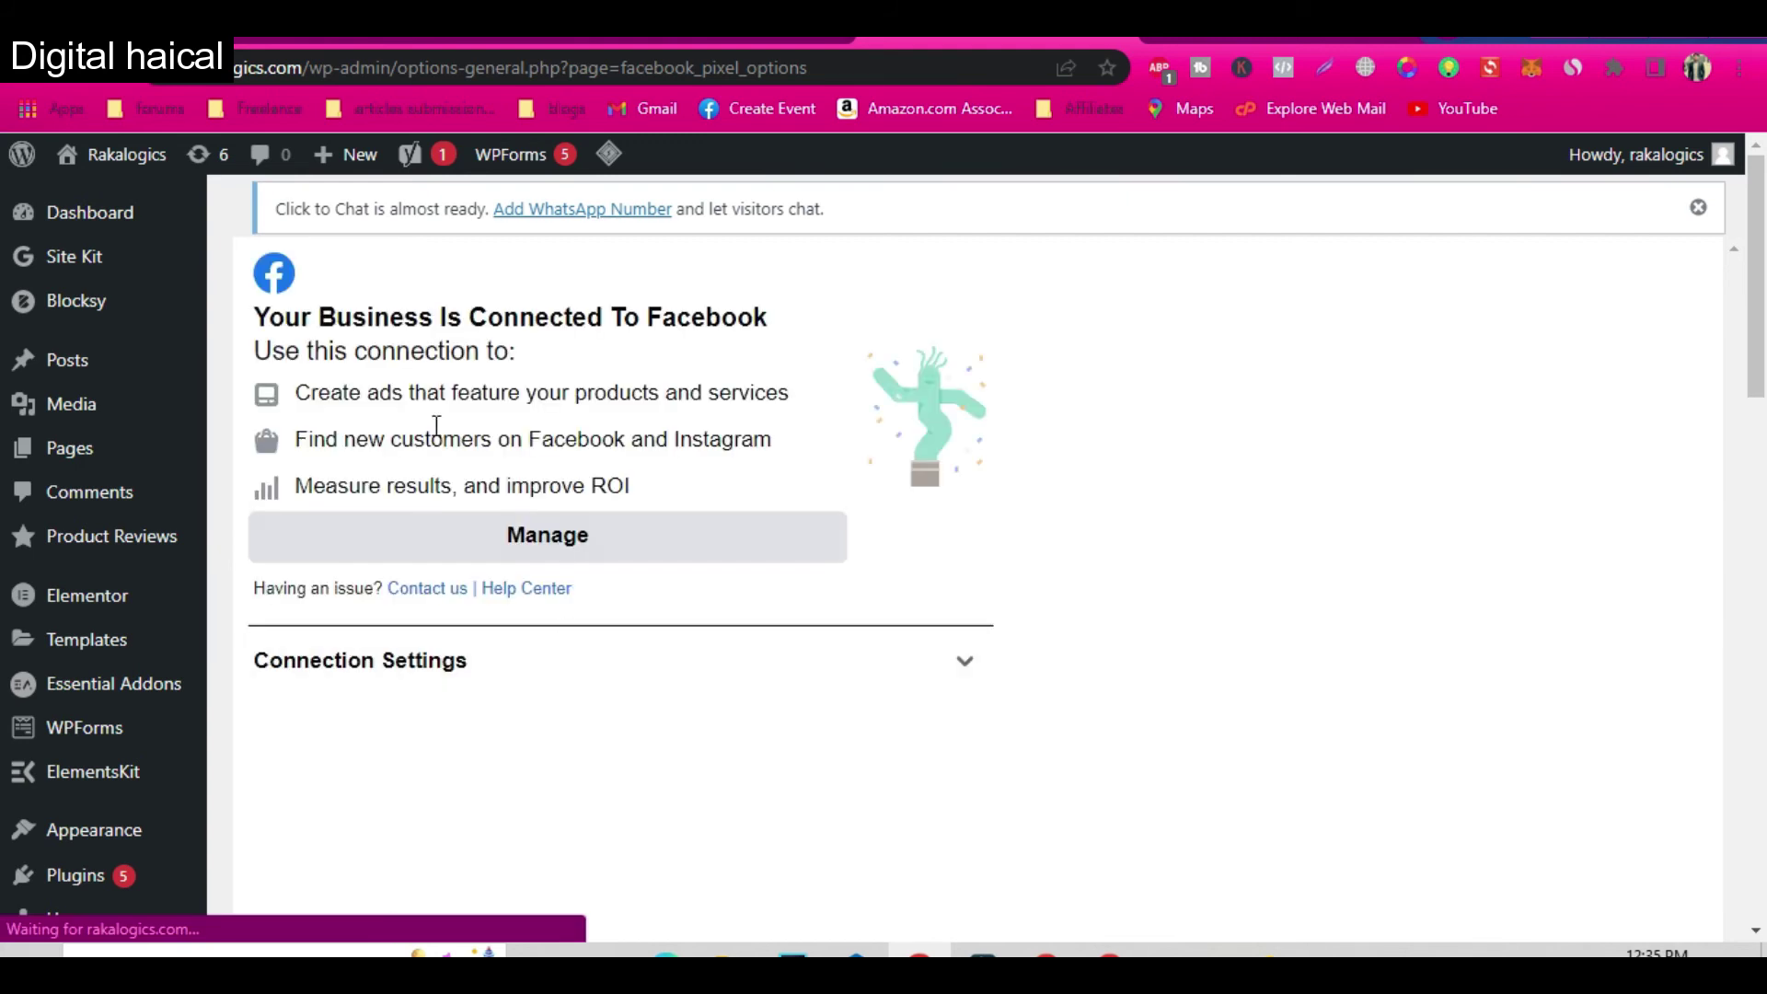
left_click(560, 552)
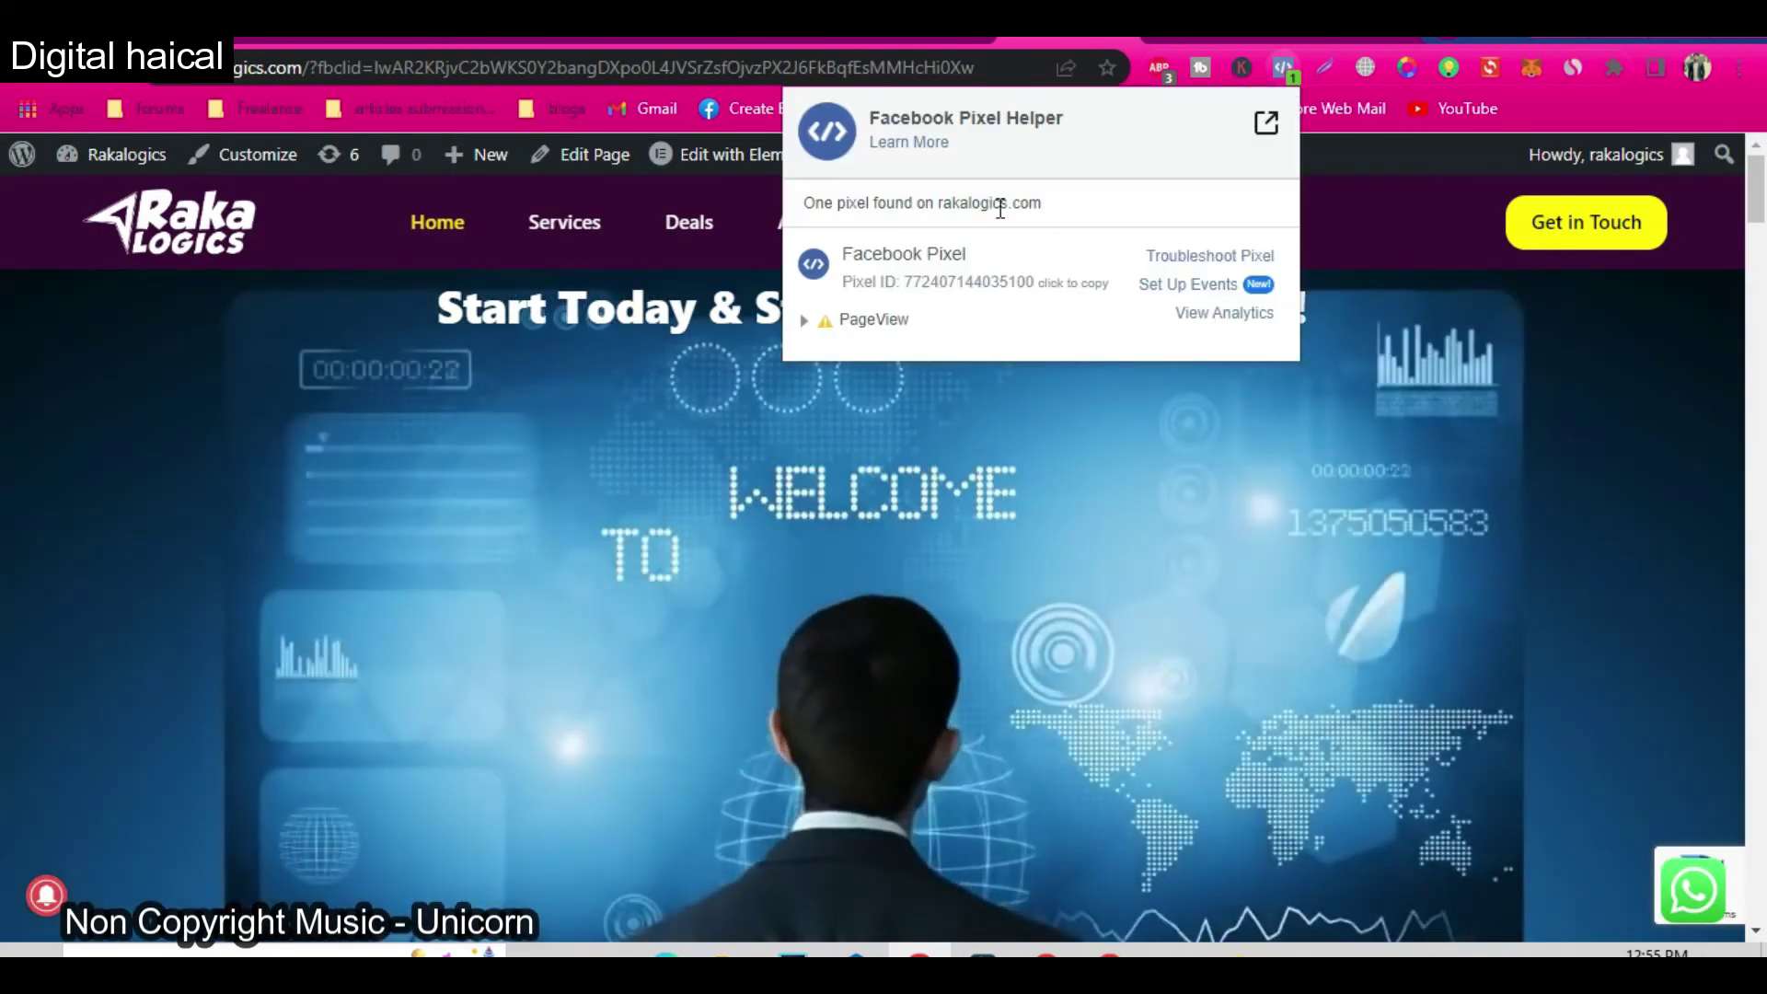
Check the Rakalogics homepage for the installed pixel with the Facebook Pixel Helper extension
double_click(1001, 205)
left_click(1085, 209)
triple_click(1089, 210)
left_click(1138, 212)
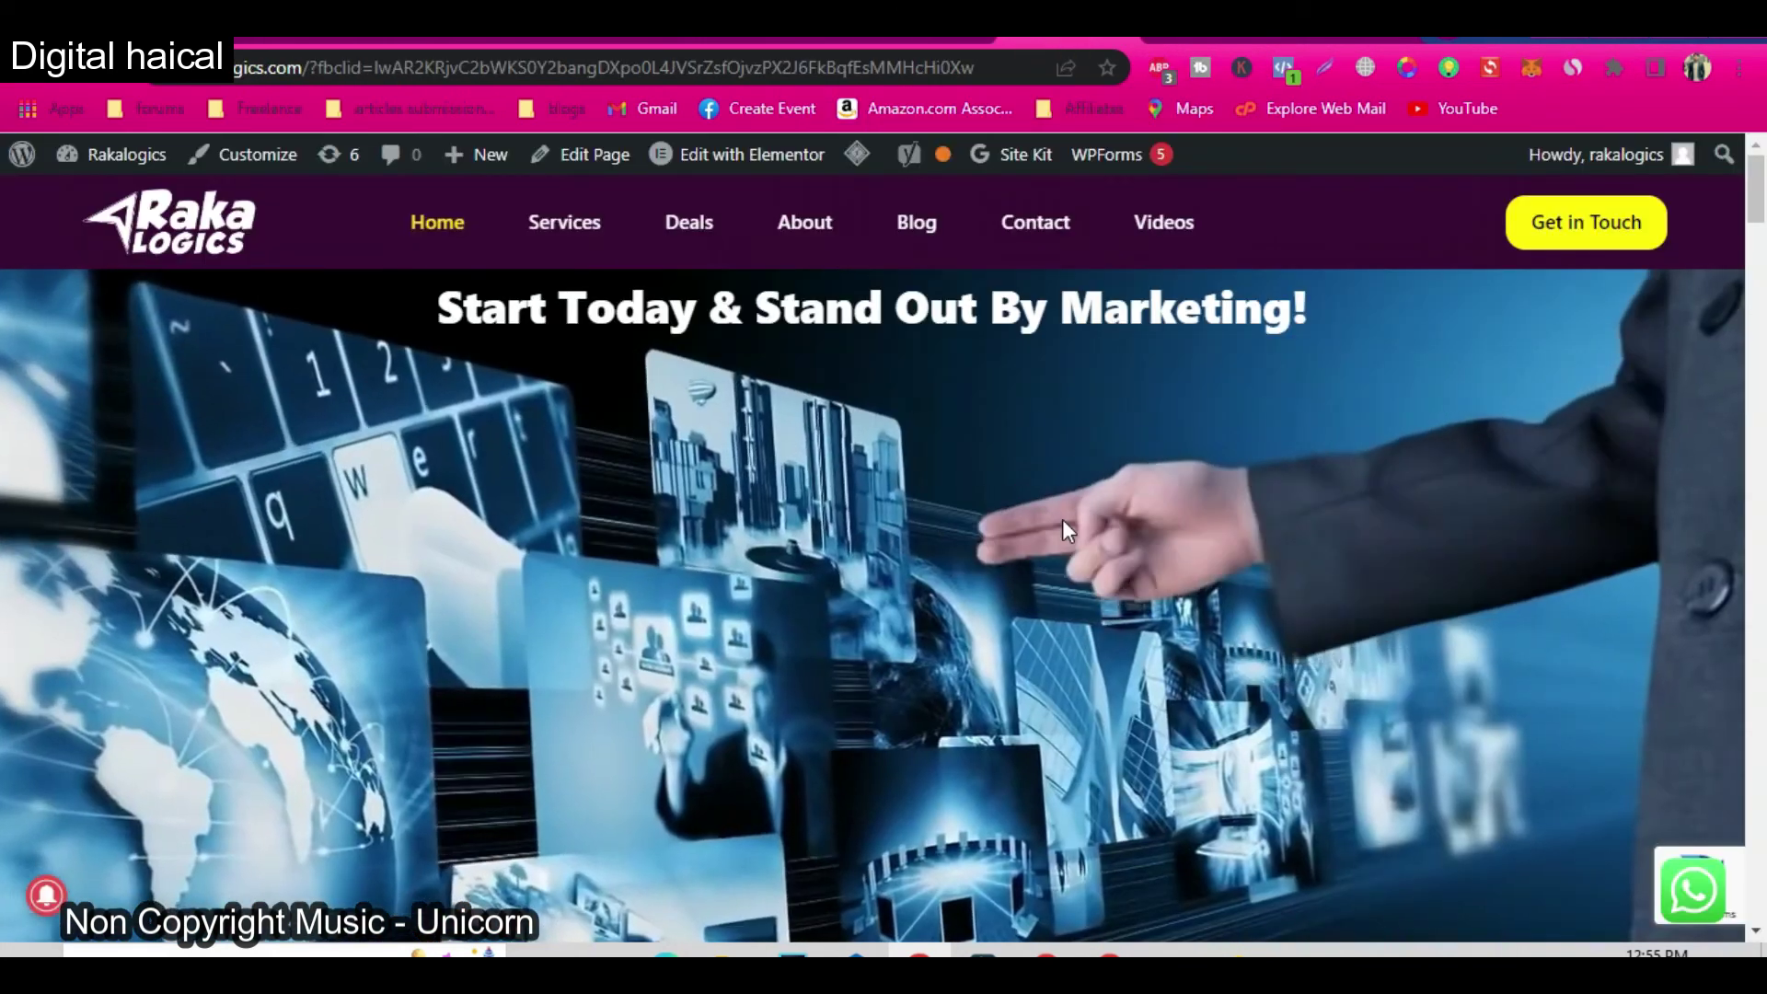
scroll(1063, 519, "down", 6)
left_click(1283, 67)
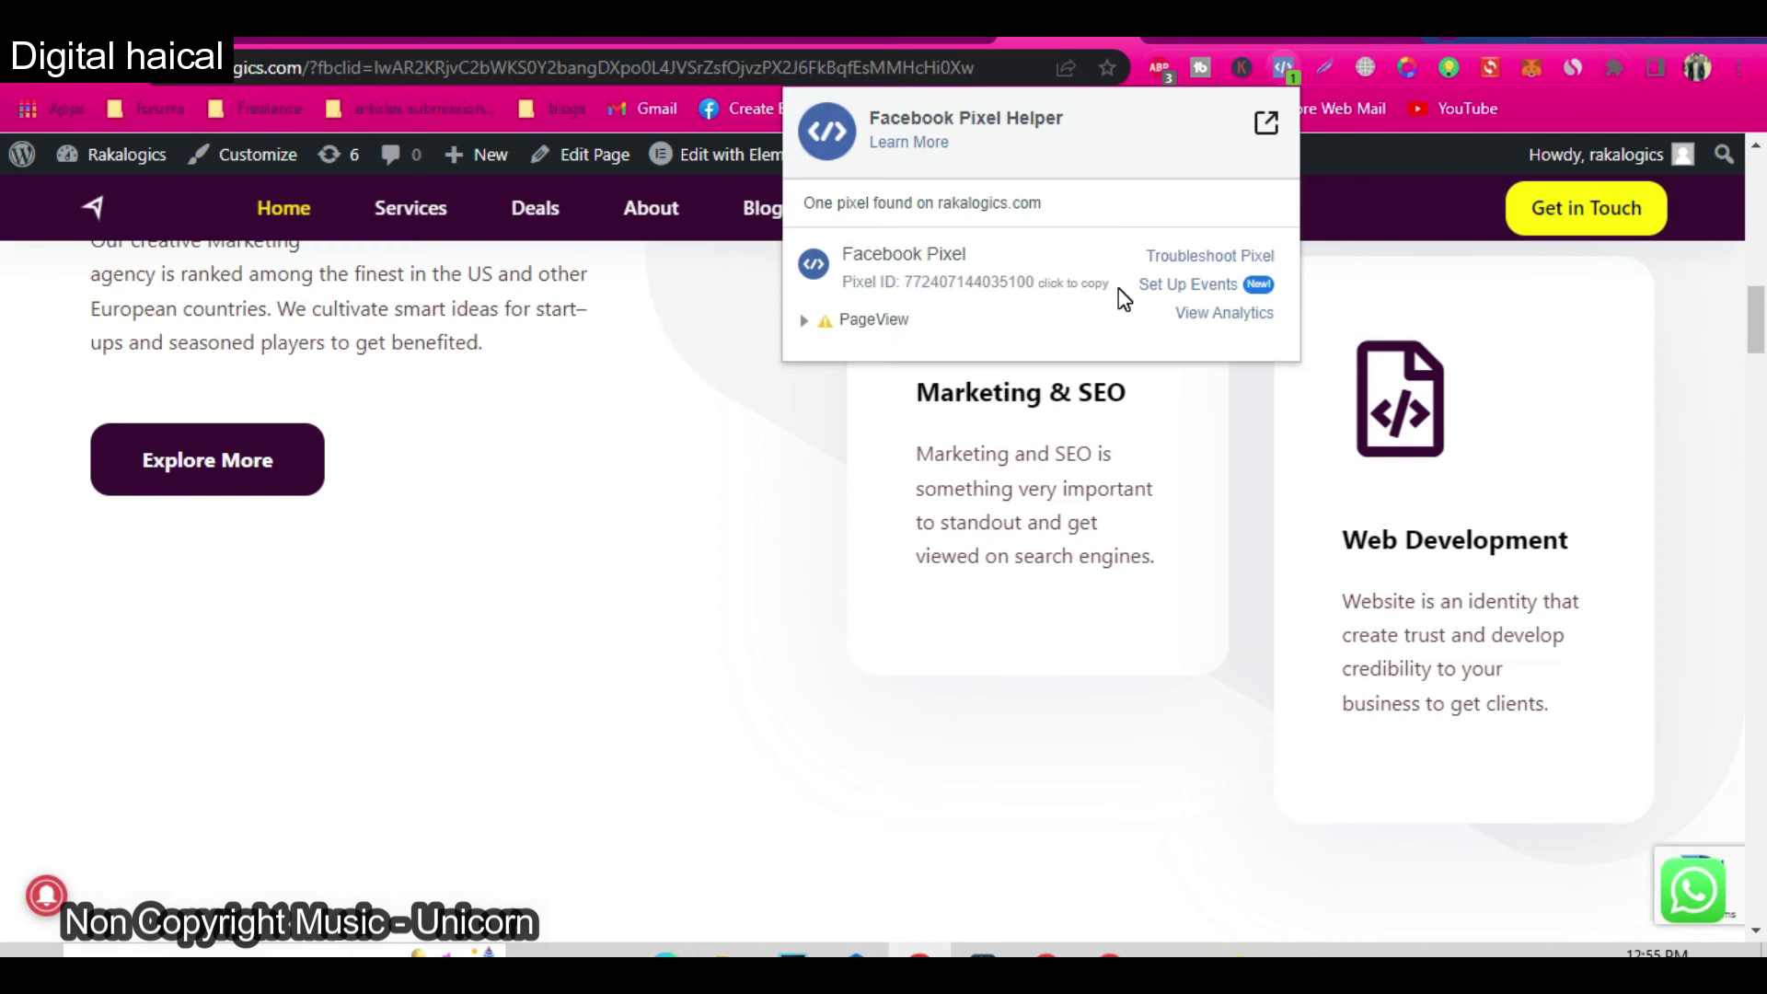
Copy the facebook-domain-verification meta tag, paste it below the End Meta Pixel Code comment in the blocksy theme's header.php, and save and close the file
left_click(905, 41)
left_click(1142, 603)
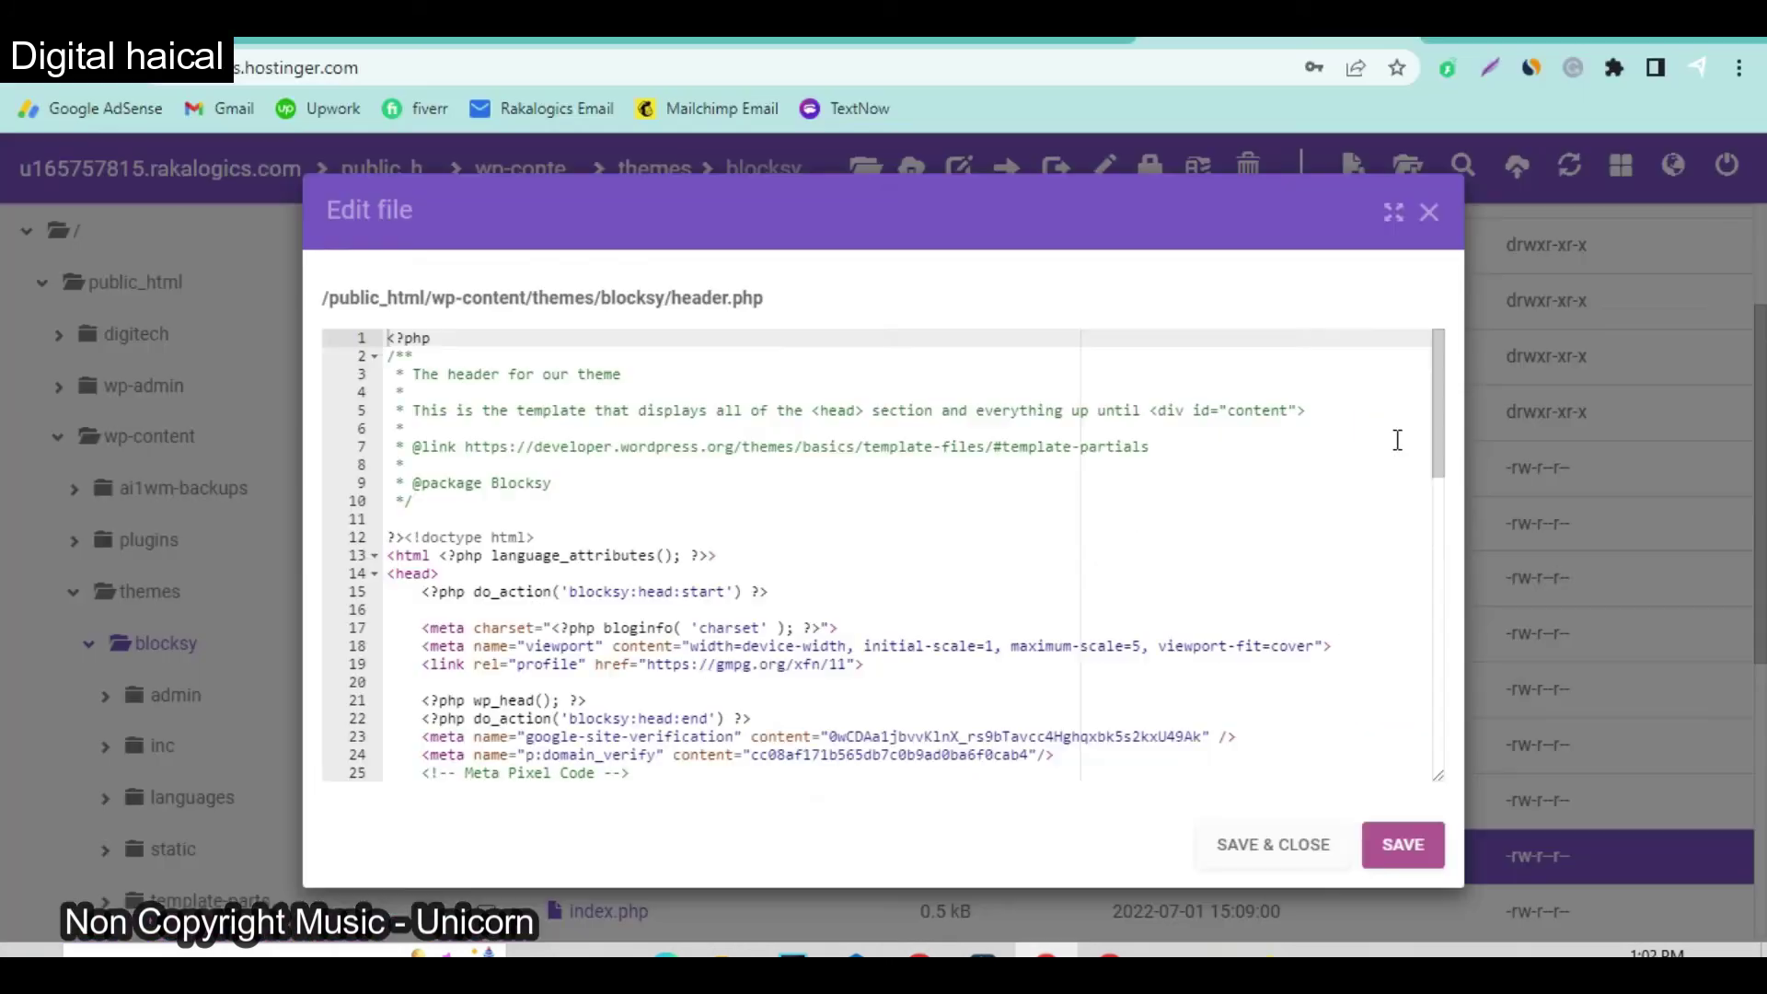
scroll(1095, 690, "down", 8)
left_click(771, 645)
key("Return")
key("ctrl+v")
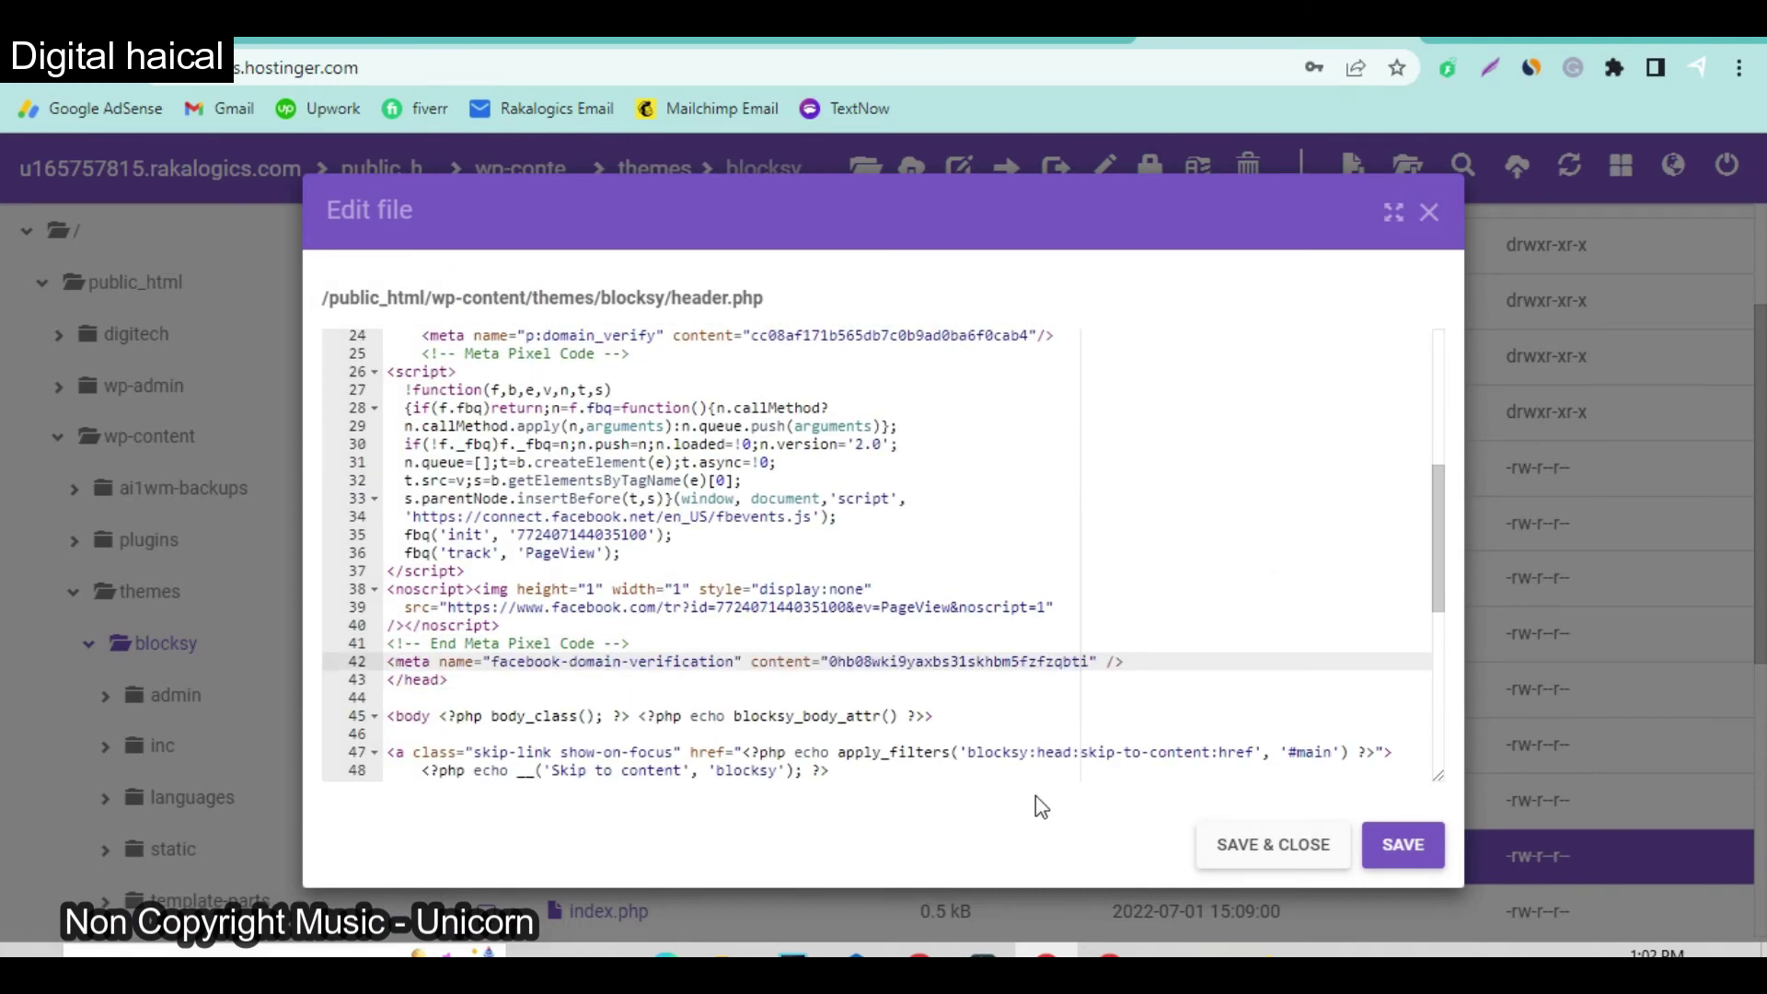
left_click(1274, 844)
Switch back to Meta Business settings, verify the rakalogics.com domain and finish the verification dialog
key("alt+Tab")
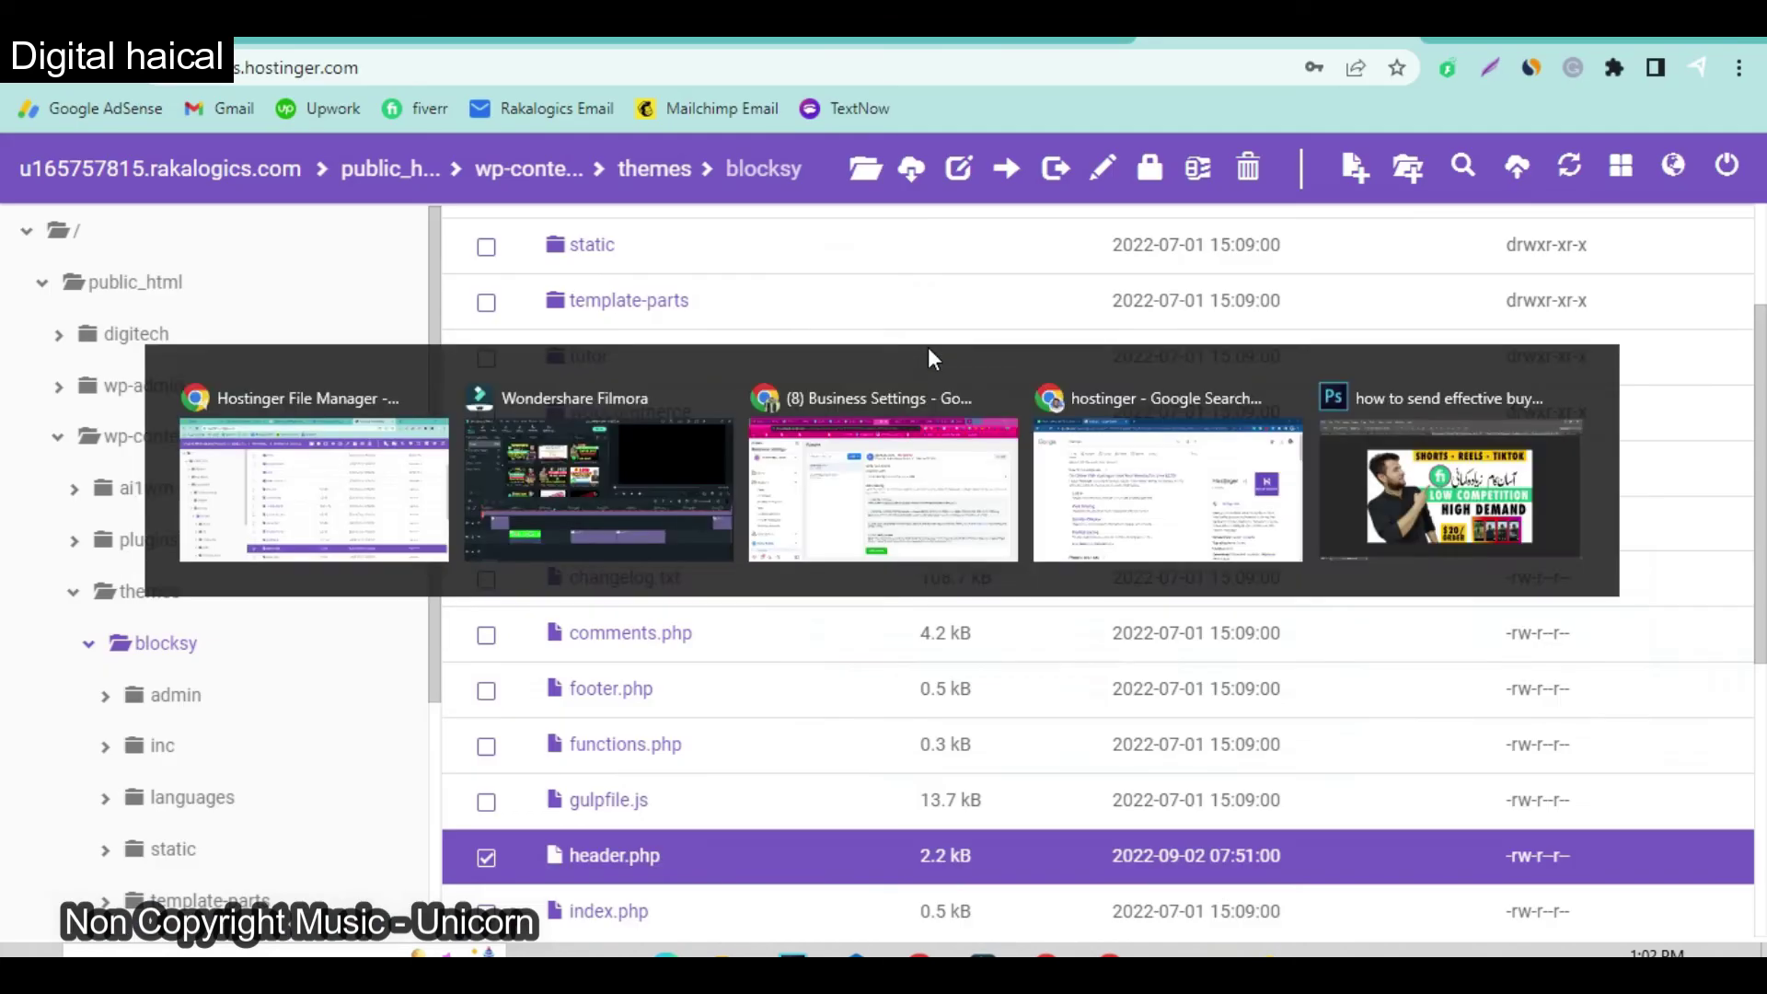
left_click(822, 871)
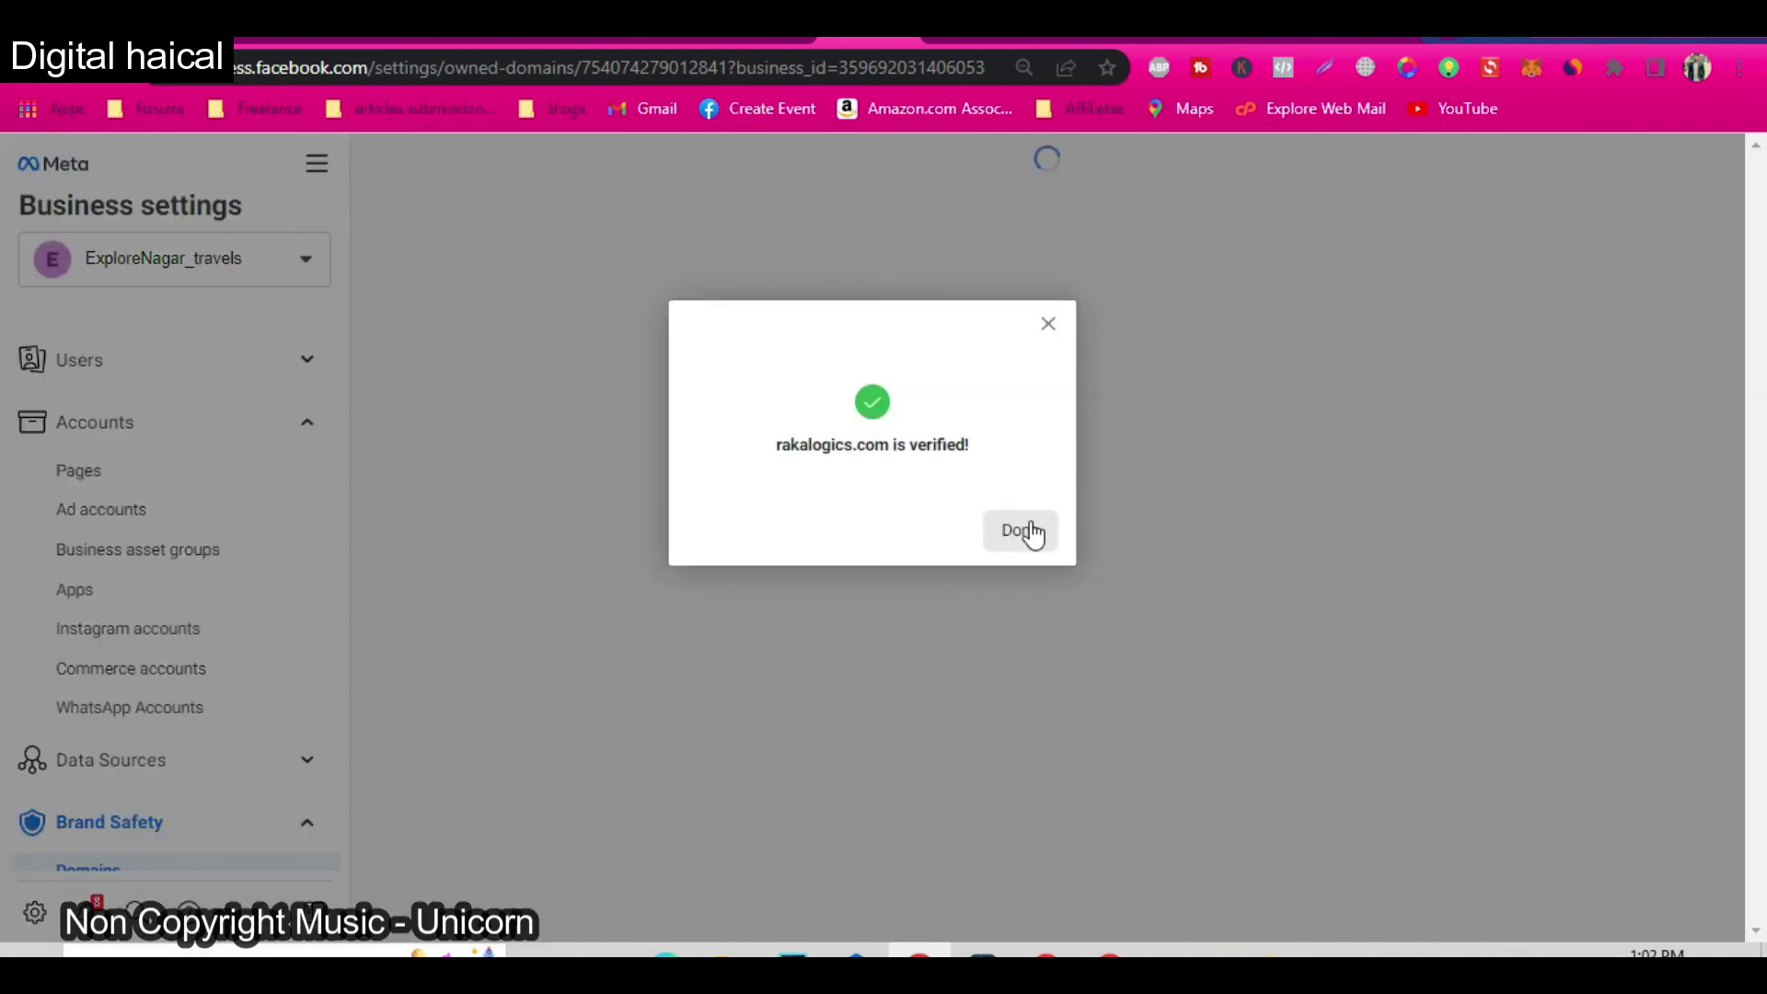
left_click(1021, 530)
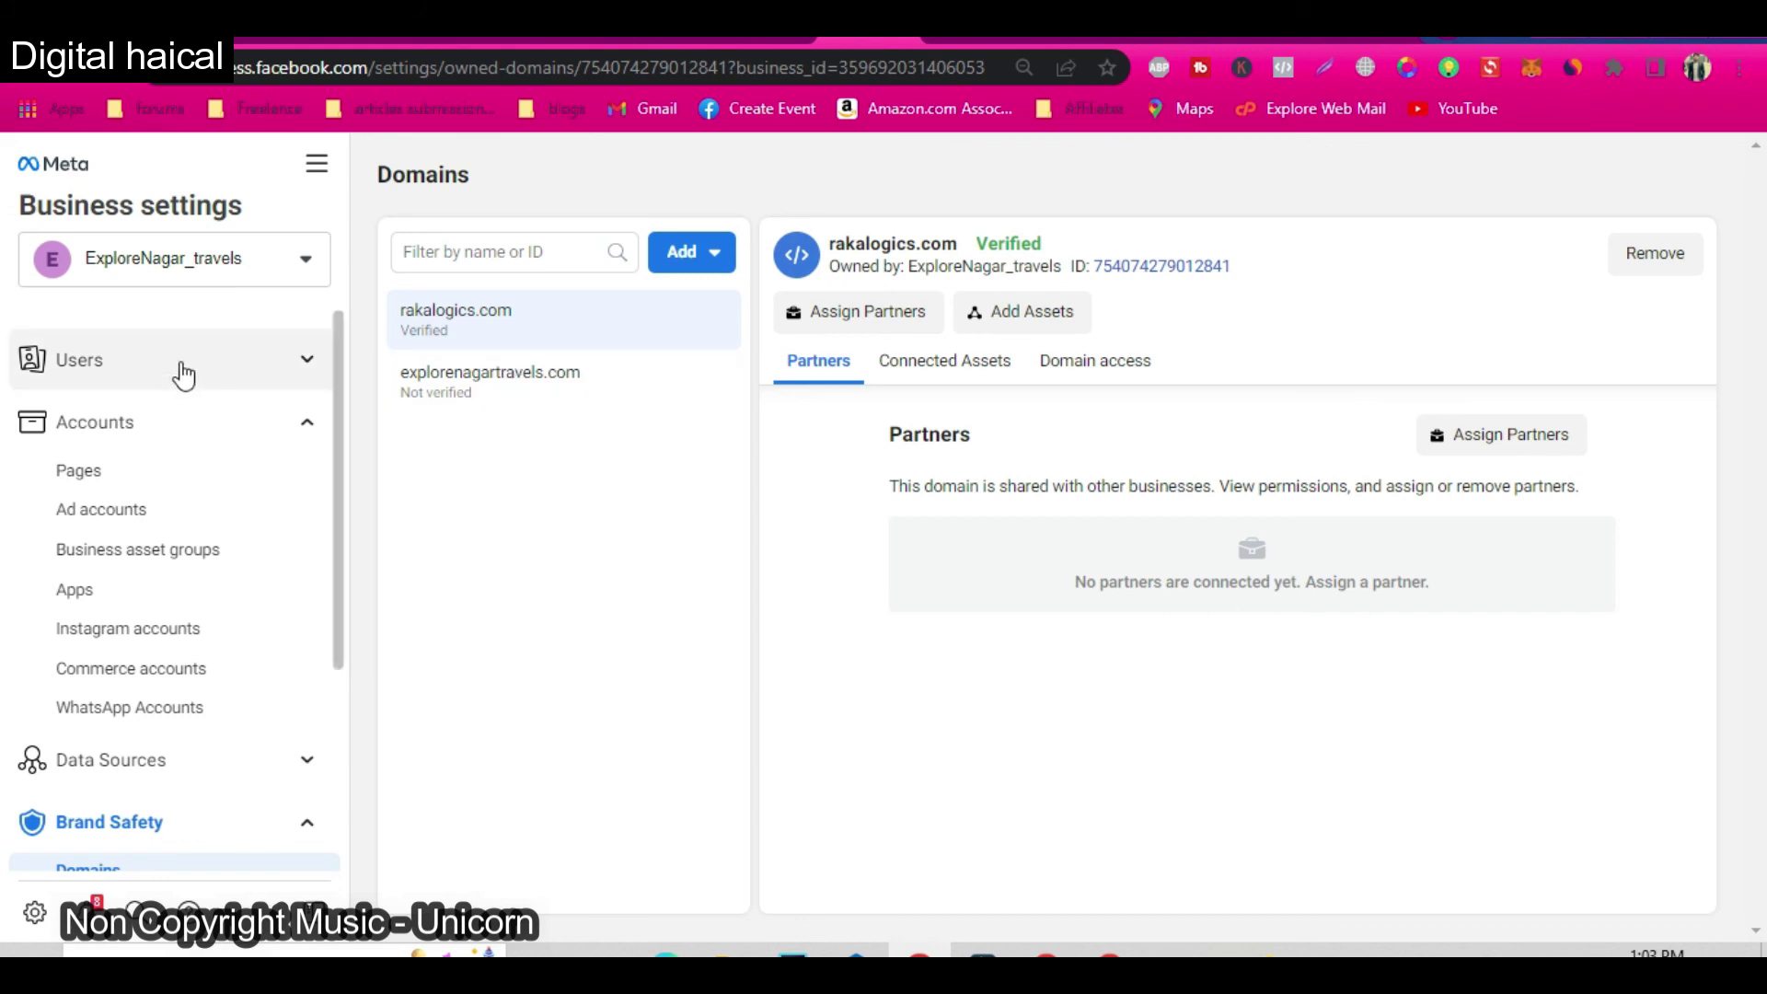
Show the business's pixels under Data Sources and open the Rakalogics Pixel's details
scroll(175, 598, "down", 2)
left_click(156, 608)
left_click(147, 681)
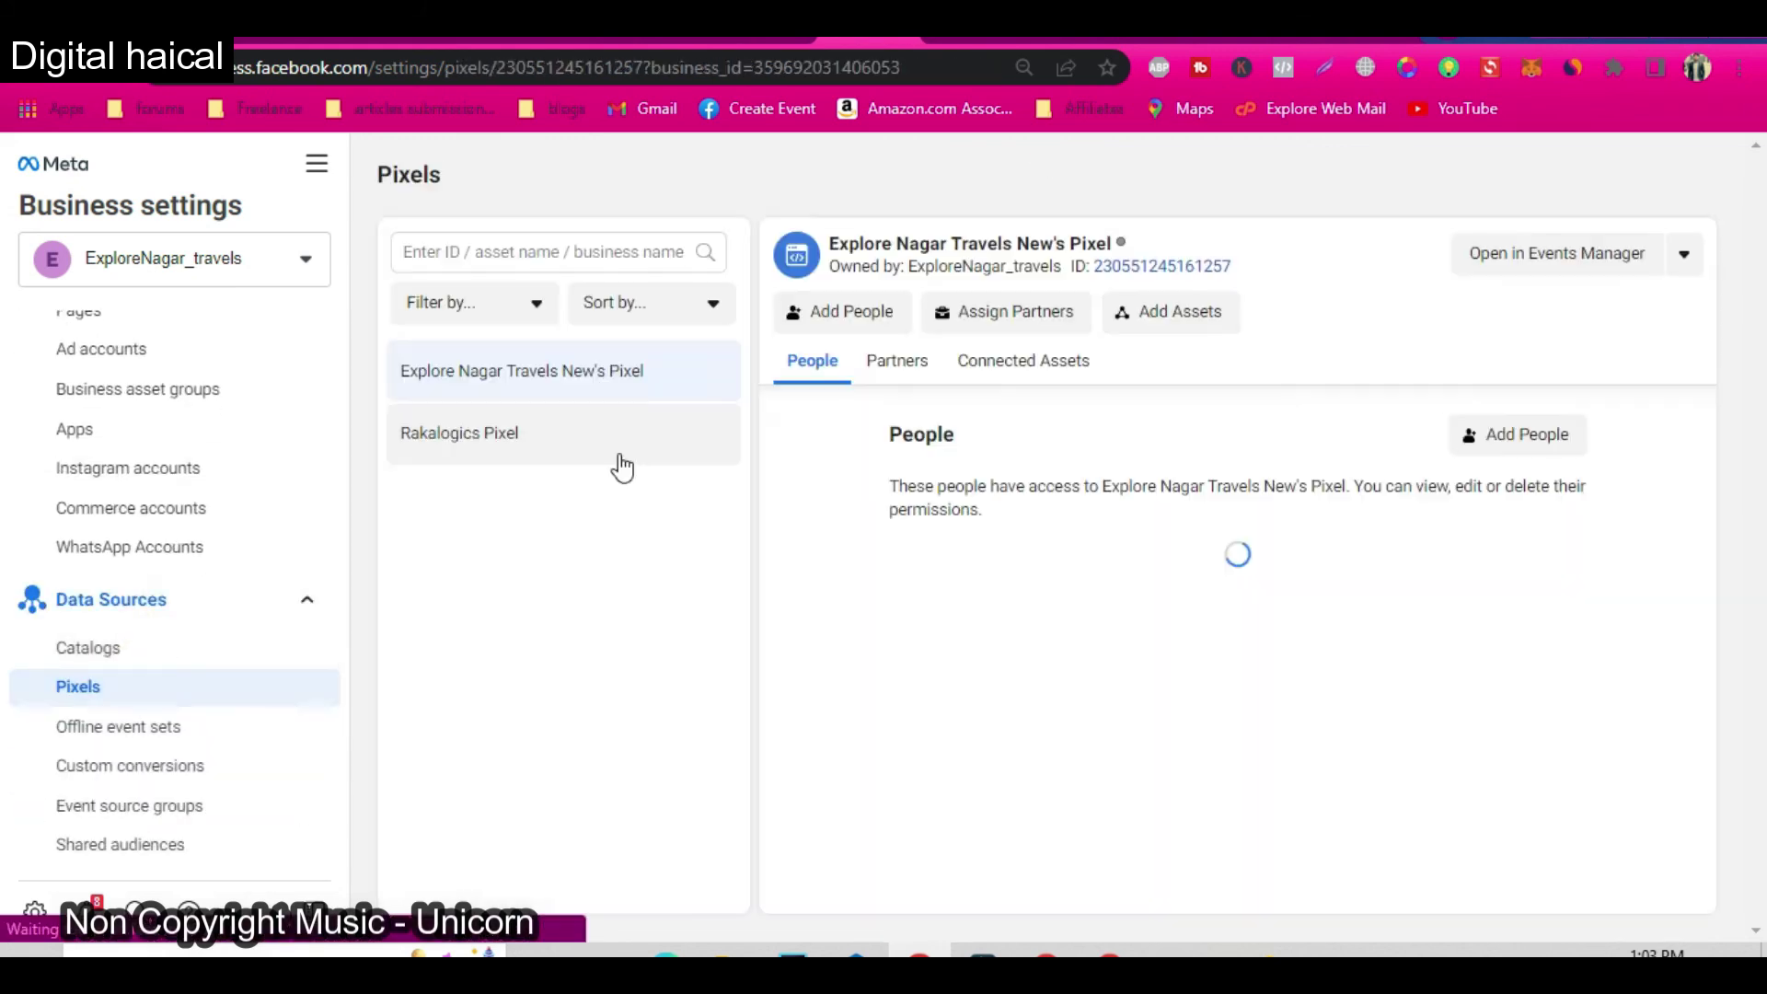
left_click(589, 453)
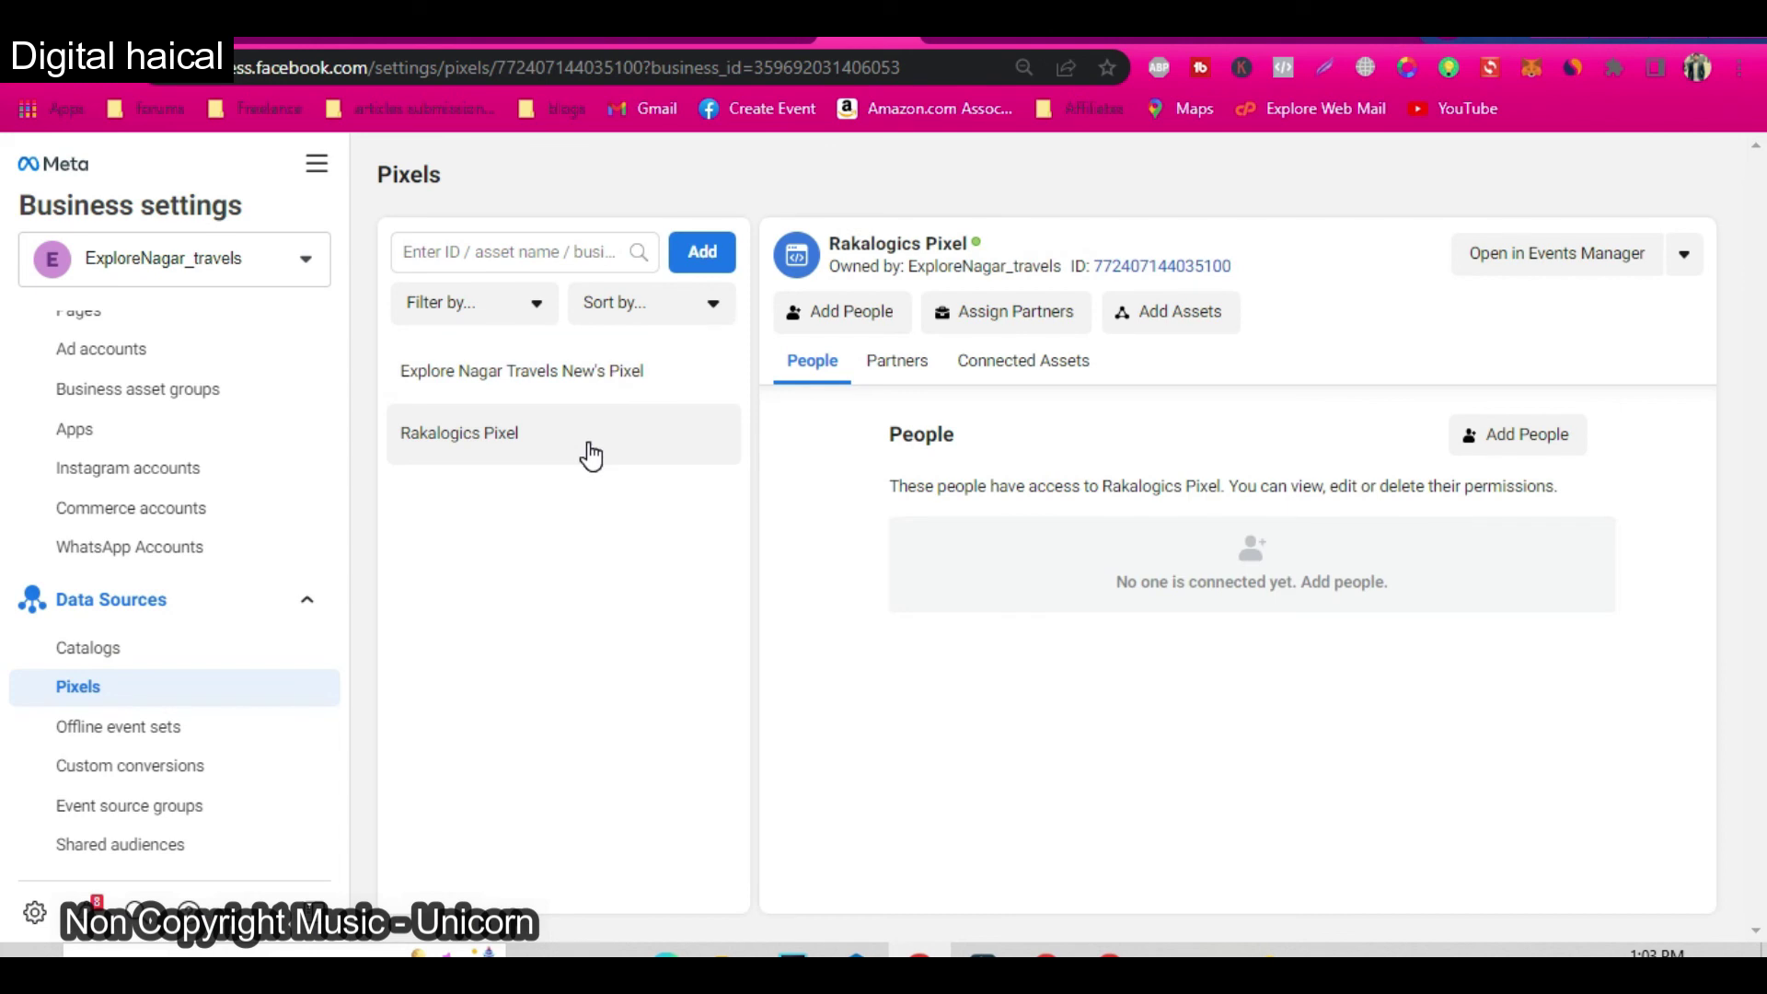